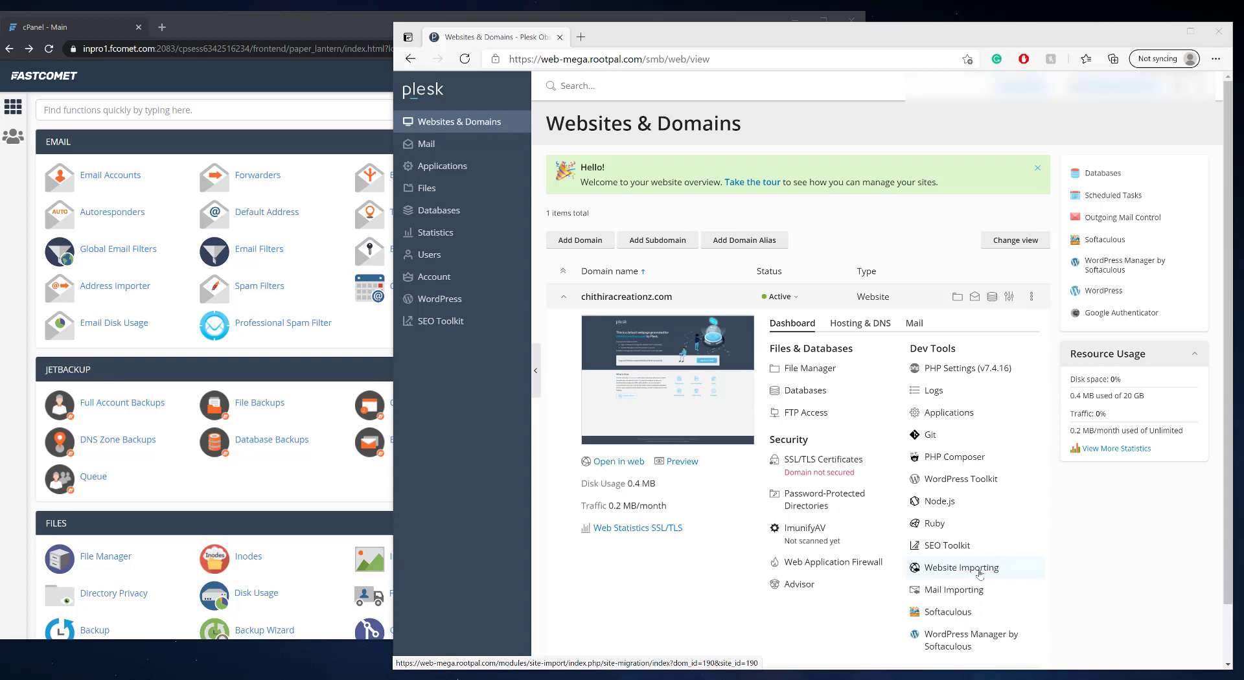
# Open the website content import form for chithiracreationz.com and check its hosting access username and password fields.
pyautogui.click(979, 572)
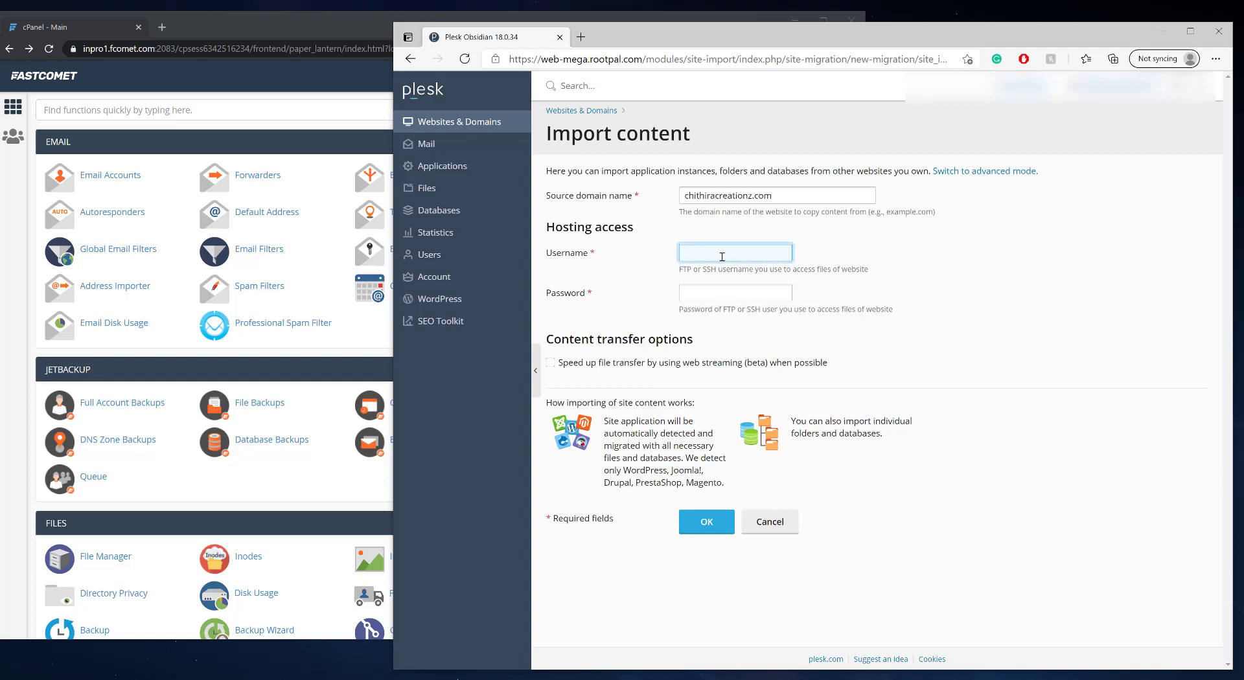
pyautogui.click(715, 290)
pyautogui.click(719, 254)
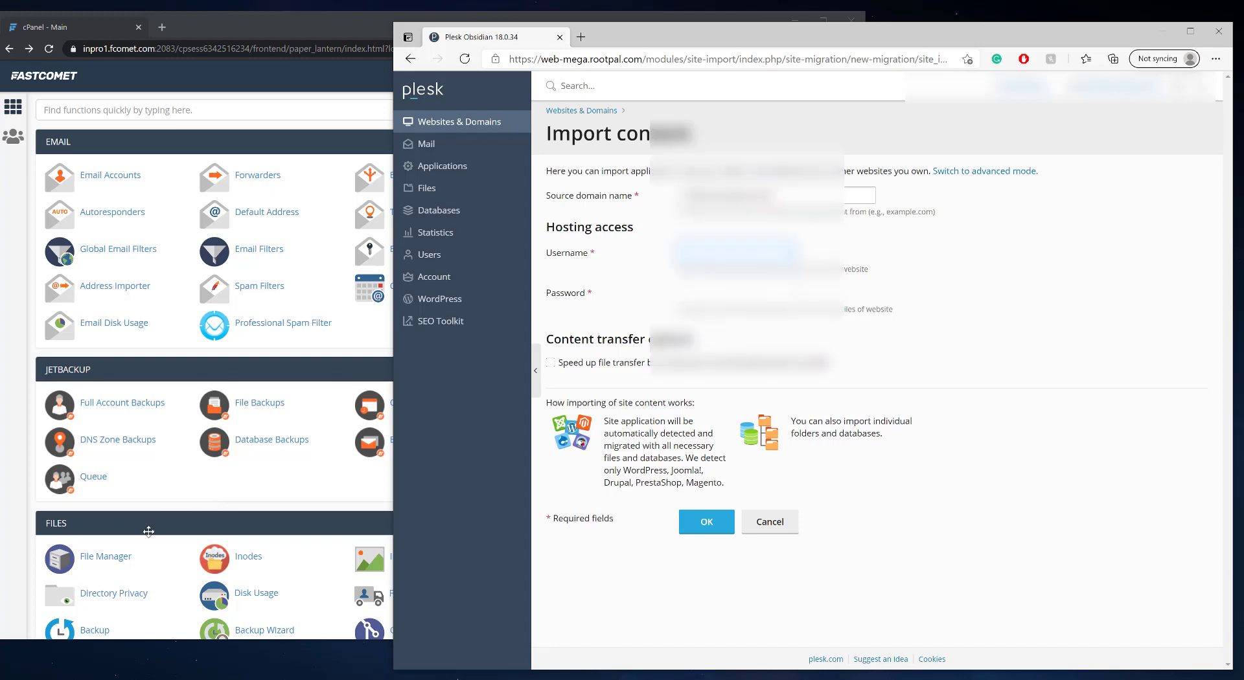
# Switch to cPanel and open the public_html folder in File Manager.
pyautogui.click(103, 559)
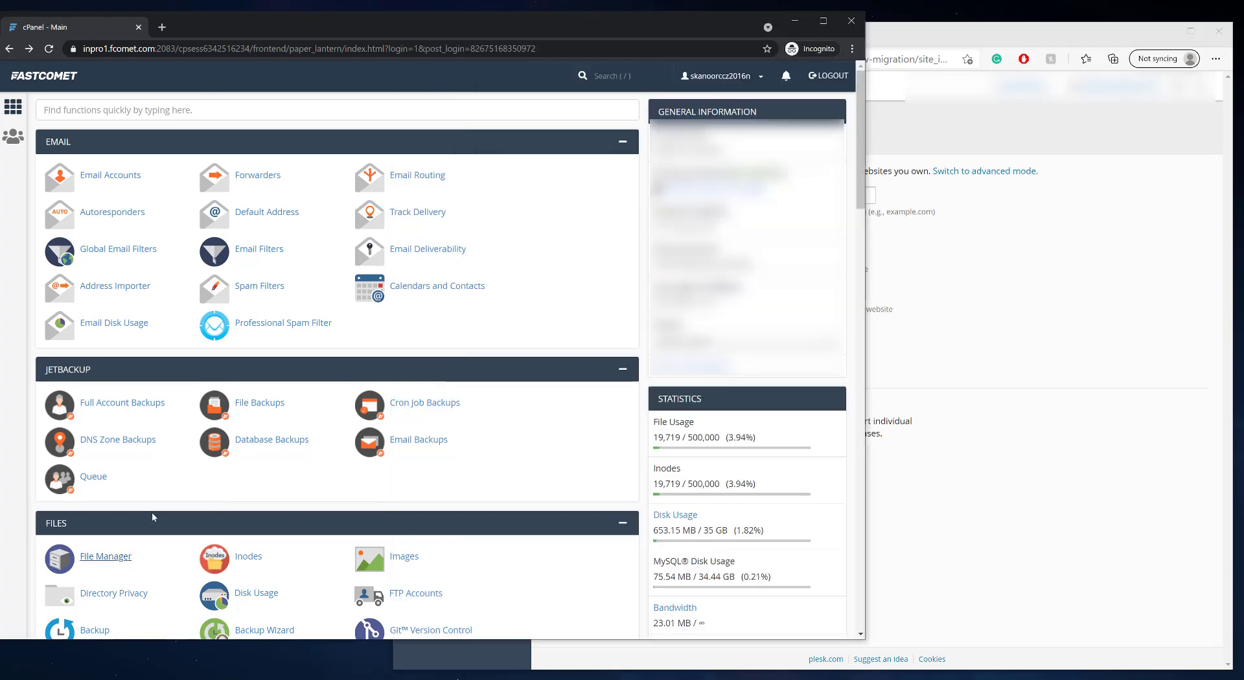
pyautogui.click(104, 559)
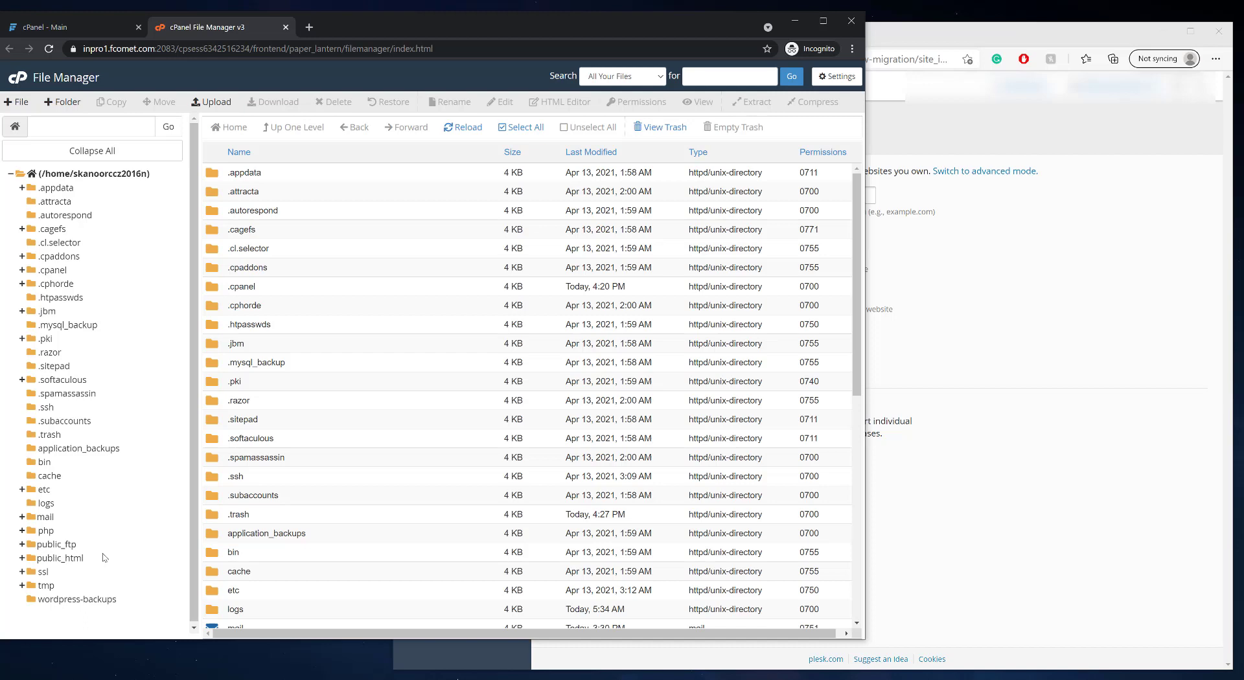
pyautogui.click(60, 559)
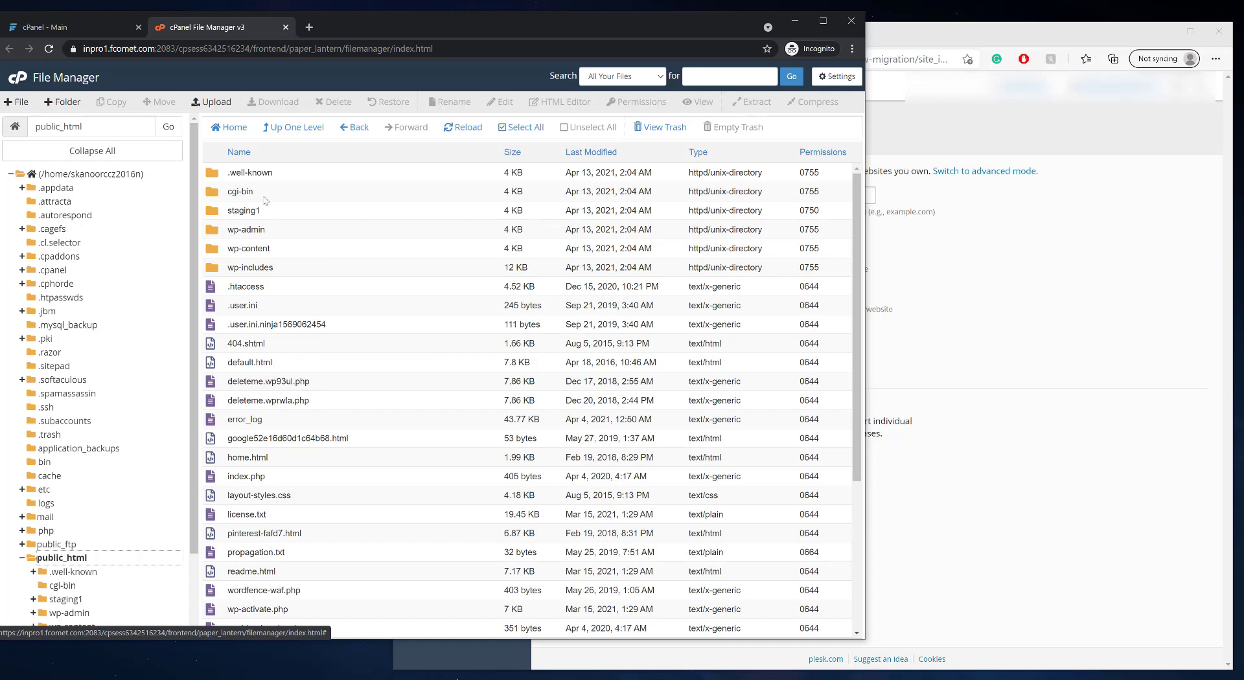
# Examine the WordPress folders and files in public_html, including wp-admin, wp-content, wp-includes, .htaccess and .user.ini.
pyautogui.click(283, 231)
pyautogui.click(278, 250)
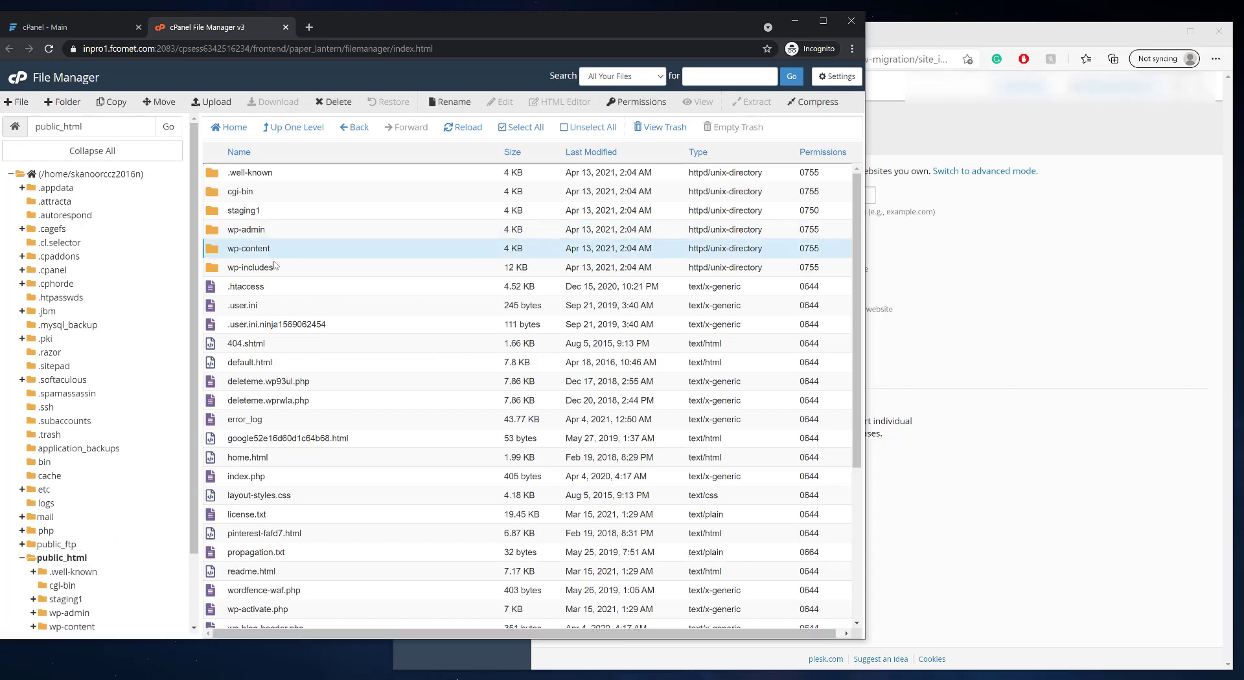
pyautogui.click(287, 268)
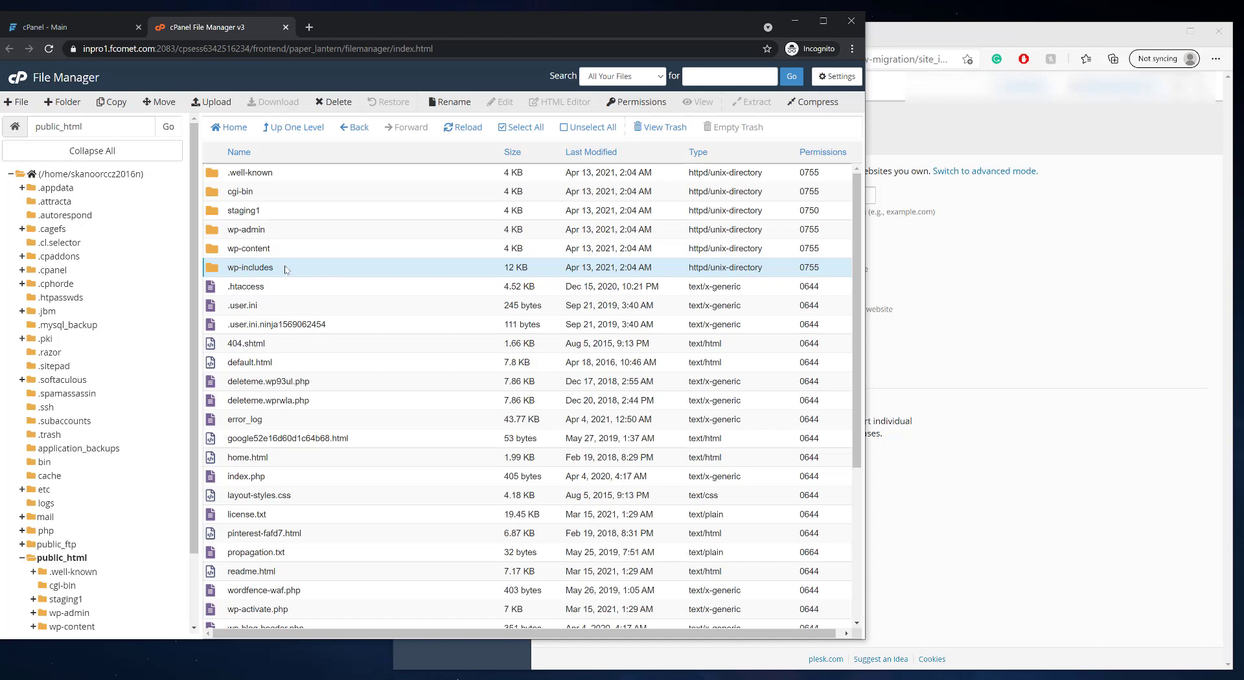
pyautogui.scroll(-4, 292, 278)
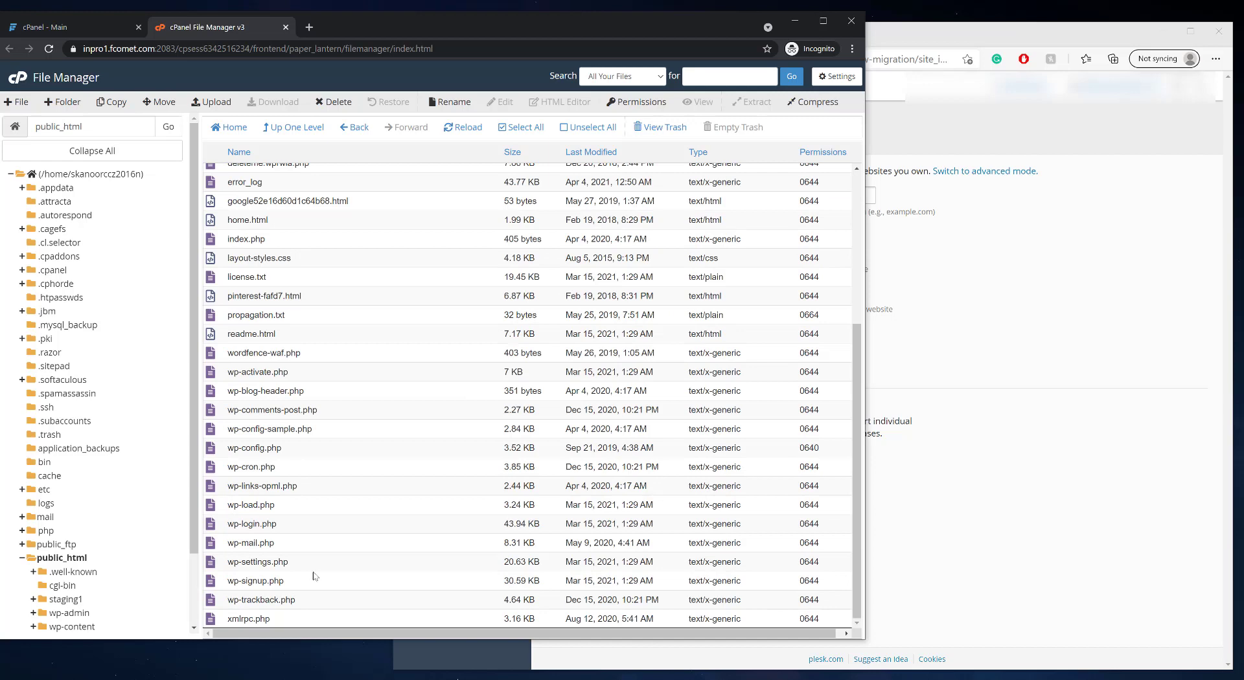
pyautogui.scroll(4, 307, 557)
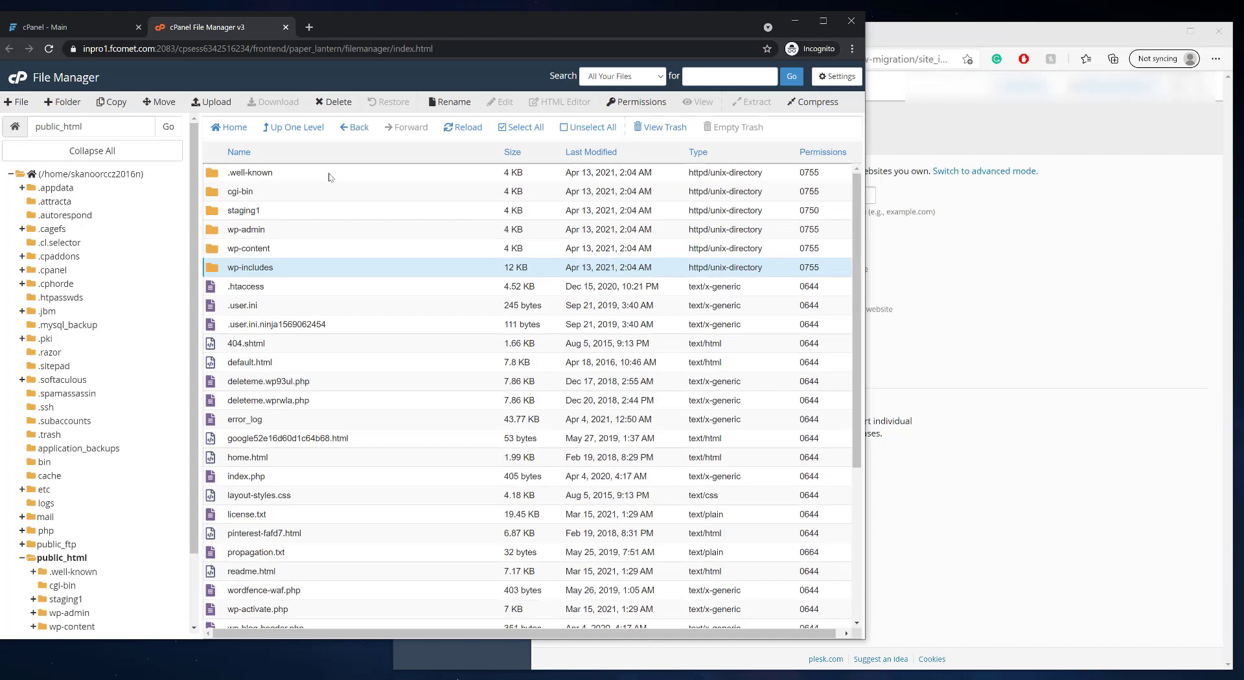
pyautogui.scroll(-4, 270, 318)
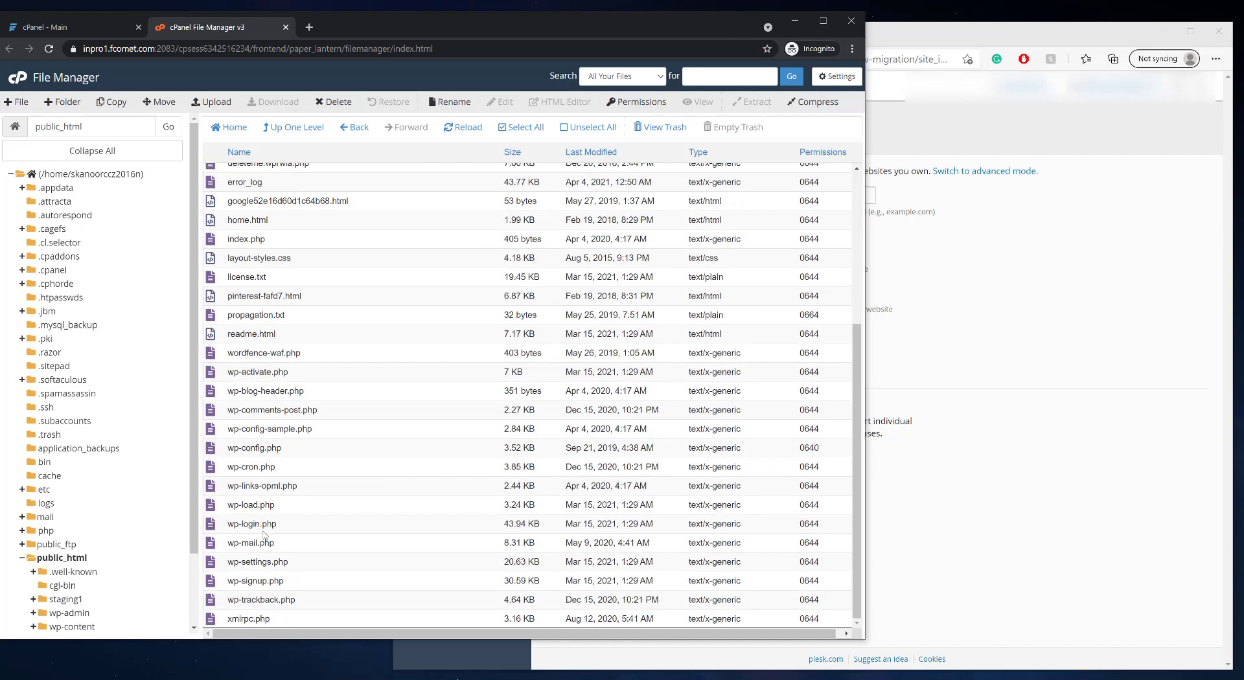
pyautogui.scroll(4, 264, 535)
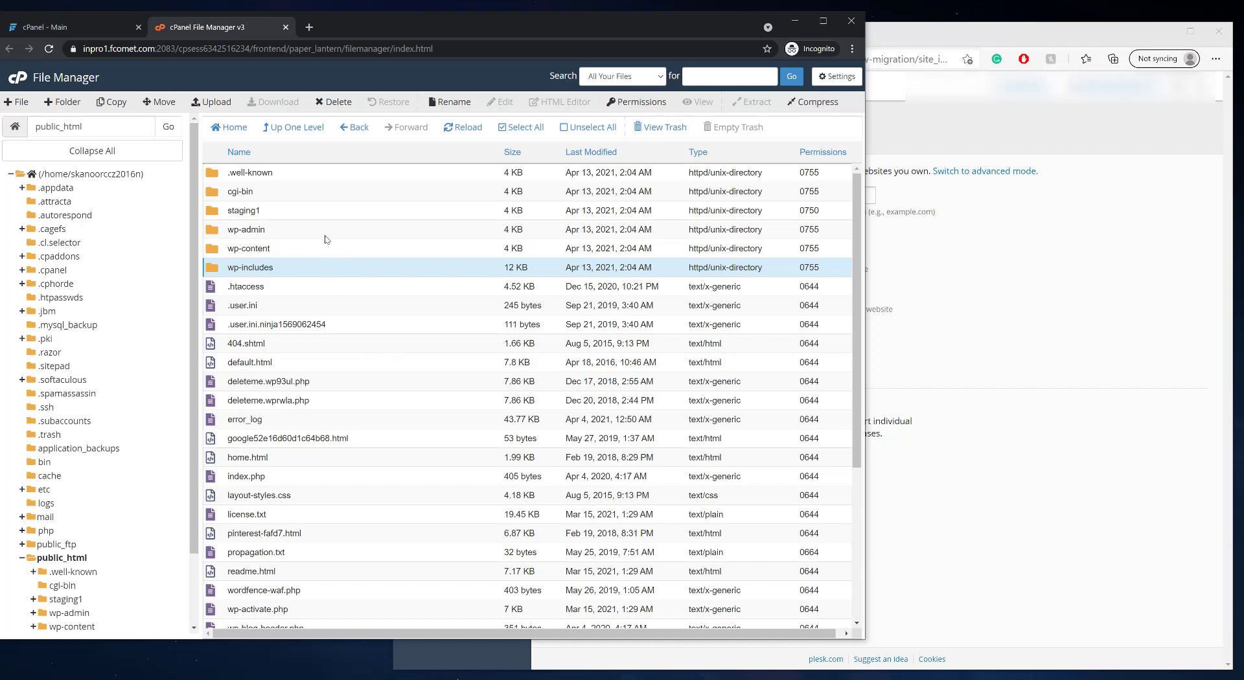
pyautogui.click(298, 288)
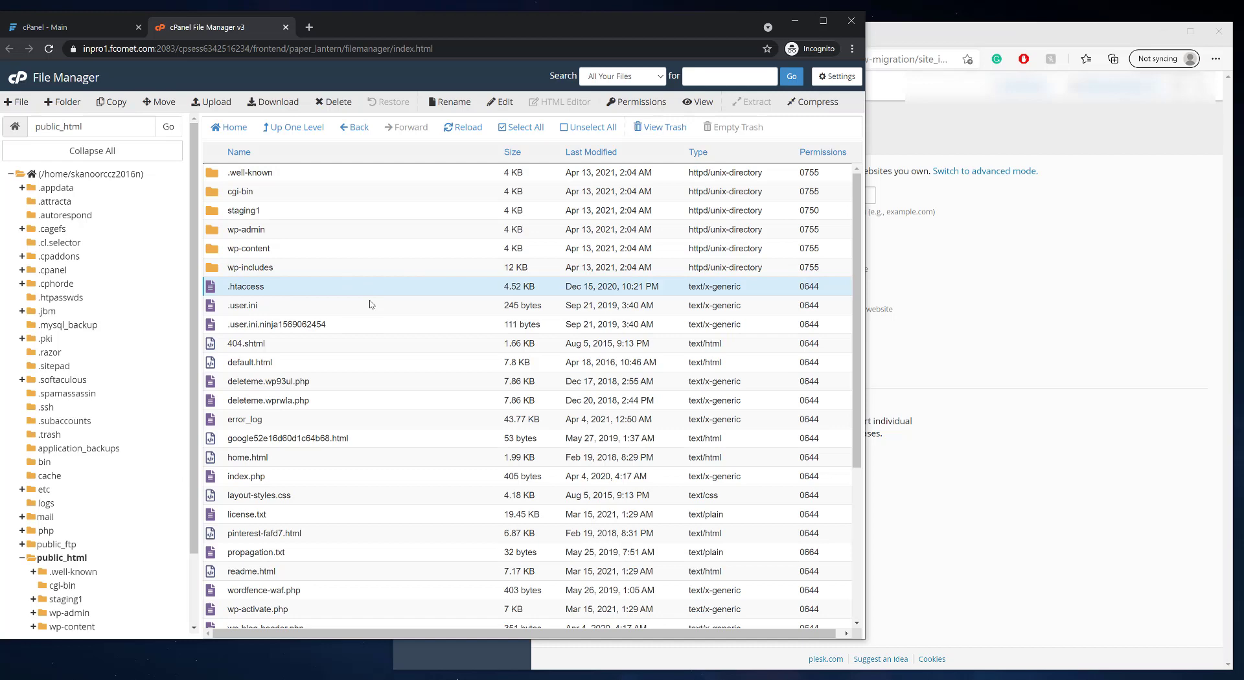
pyautogui.click(273, 310)
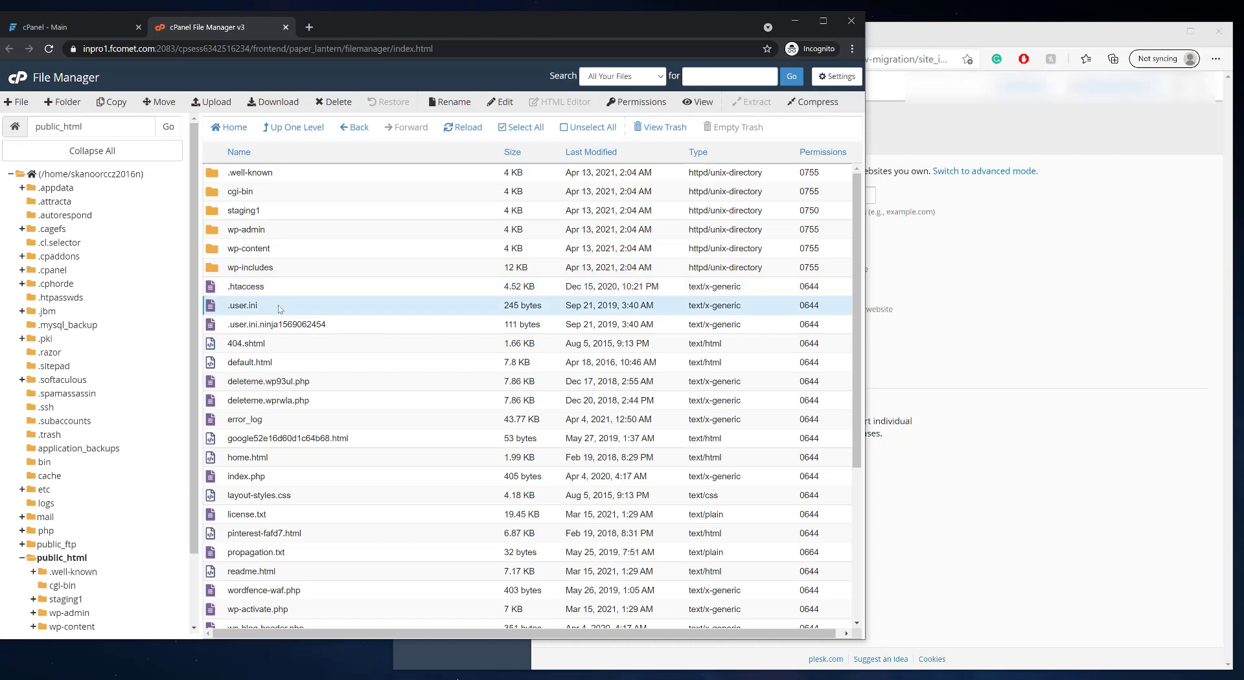
# Open the .htaccess file in the editor, review its cache, WordPress, Wordfence and redirect rules, and close it without editing.
pyautogui.click(283, 291)
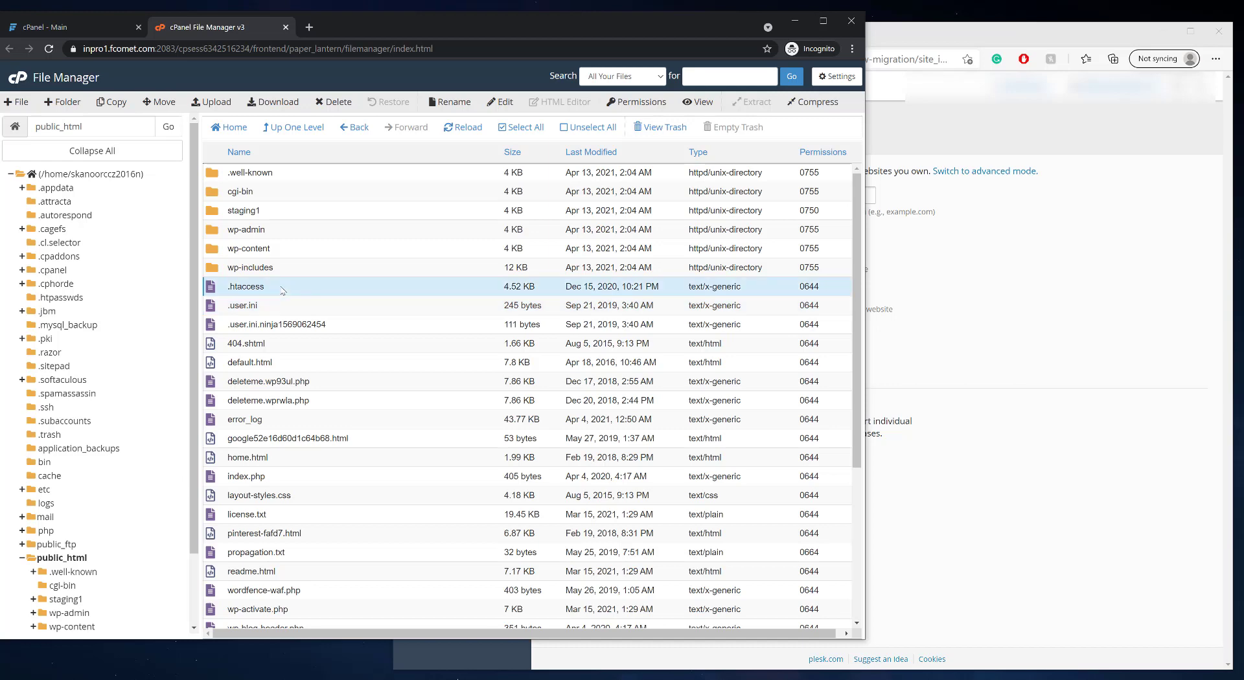
pyautogui.rightClick(282, 291)
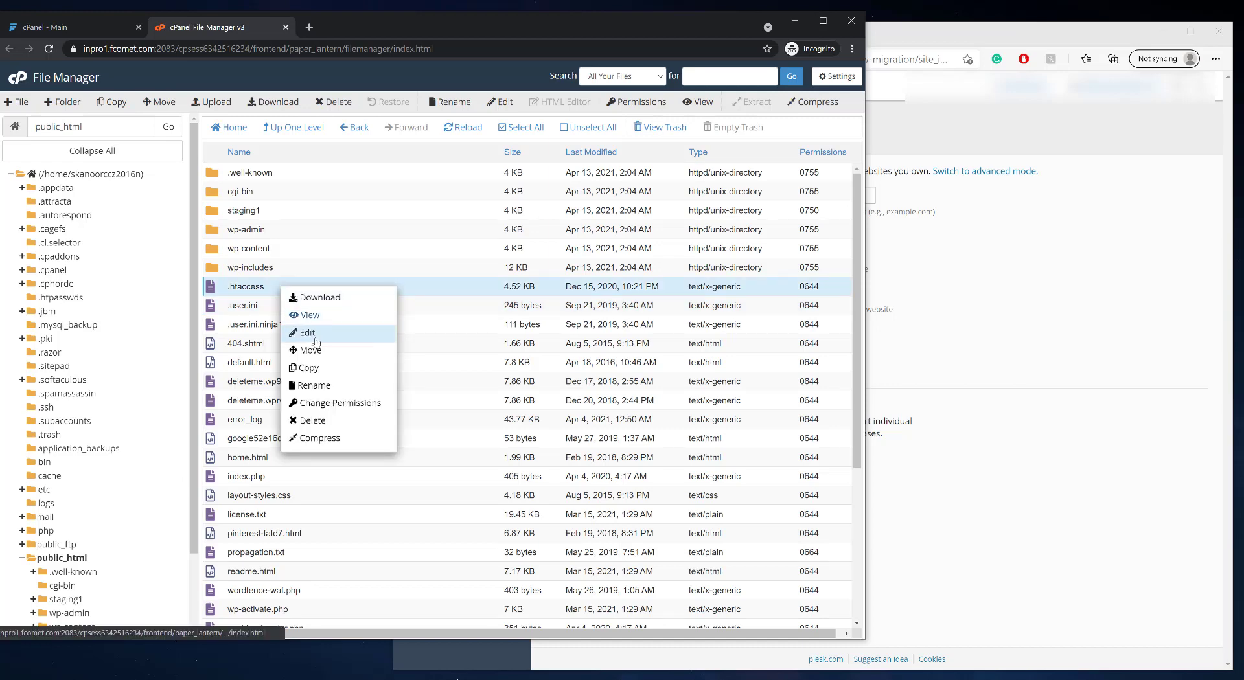
pyautogui.click(316, 334)
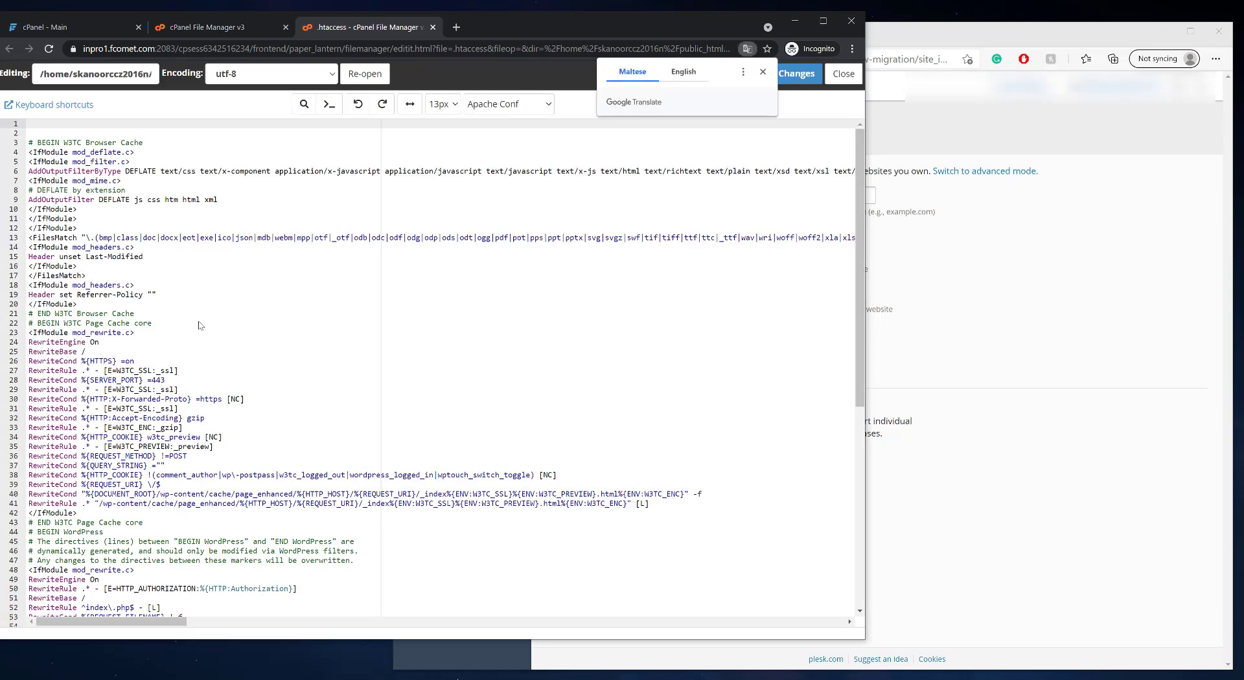
pyautogui.click(763, 71)
pyautogui.scroll(-6, 356, 430)
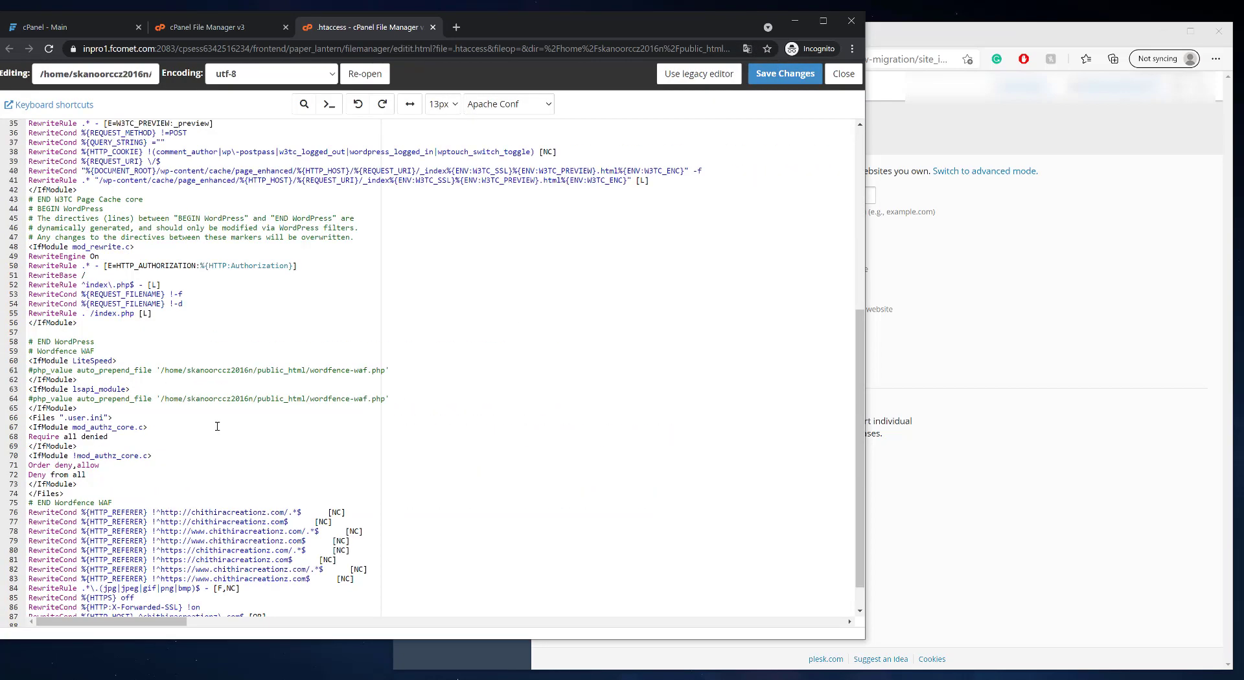
pyautogui.scroll(6, 181, 410)
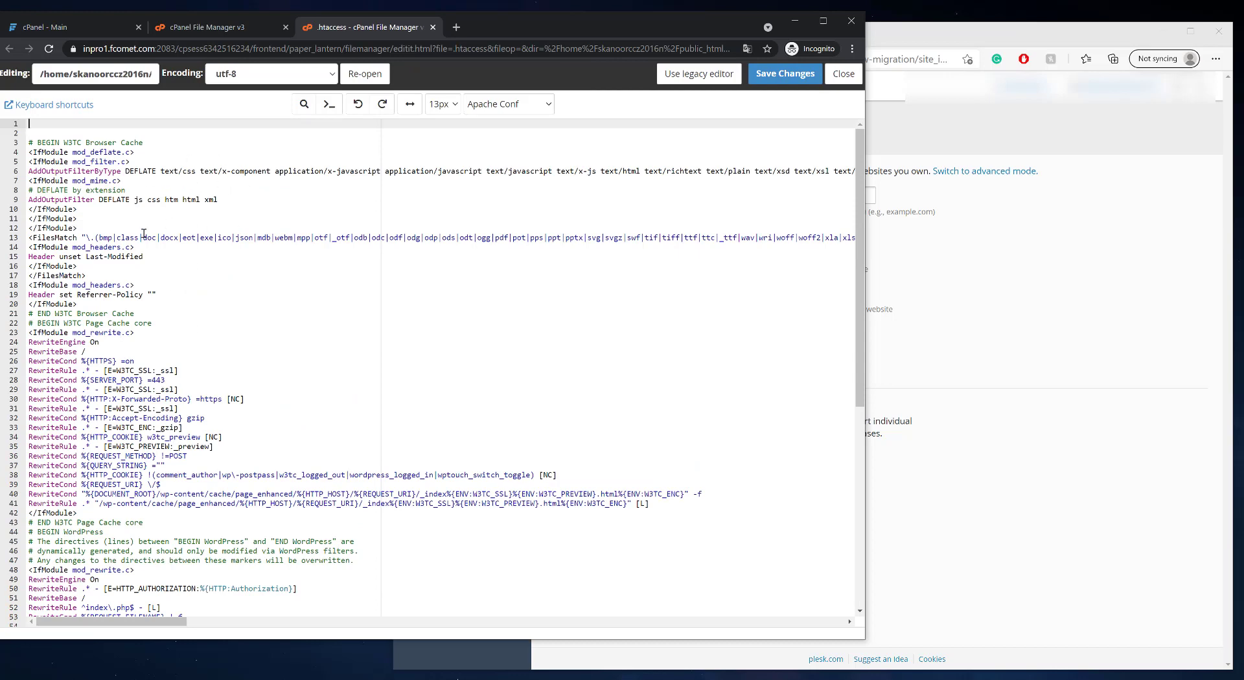
pyautogui.scroll(-6, 320, 476)
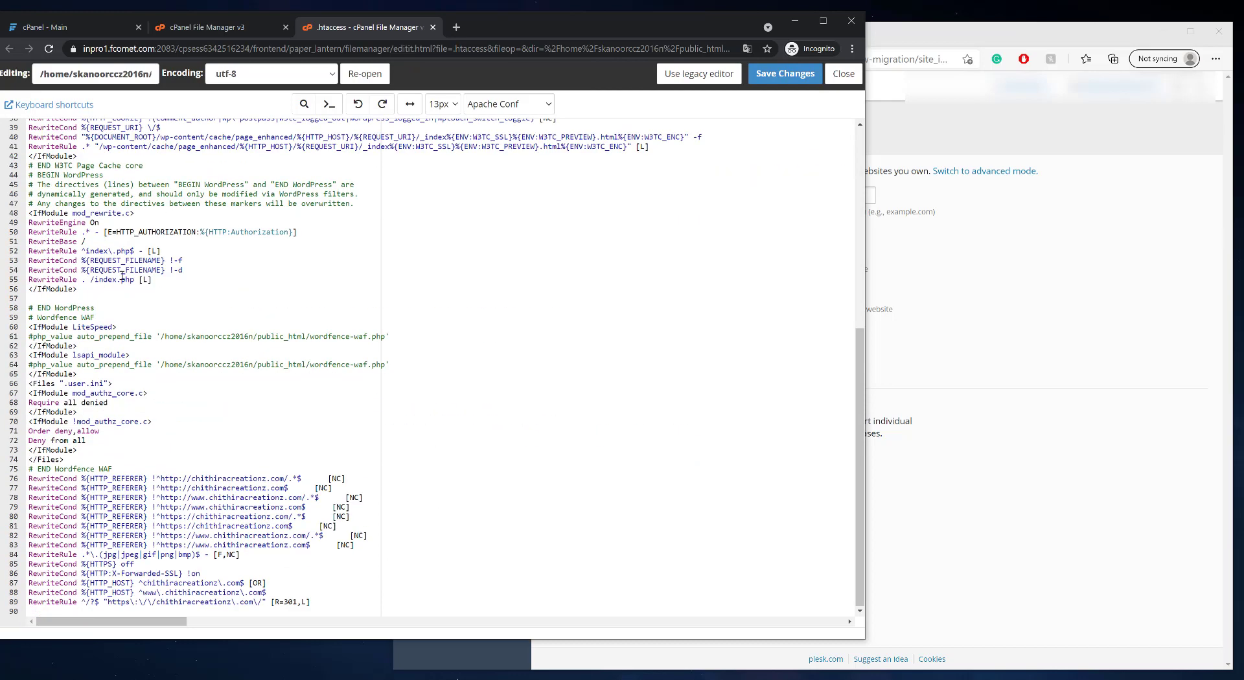
pyautogui.scroll(6, 189, 418)
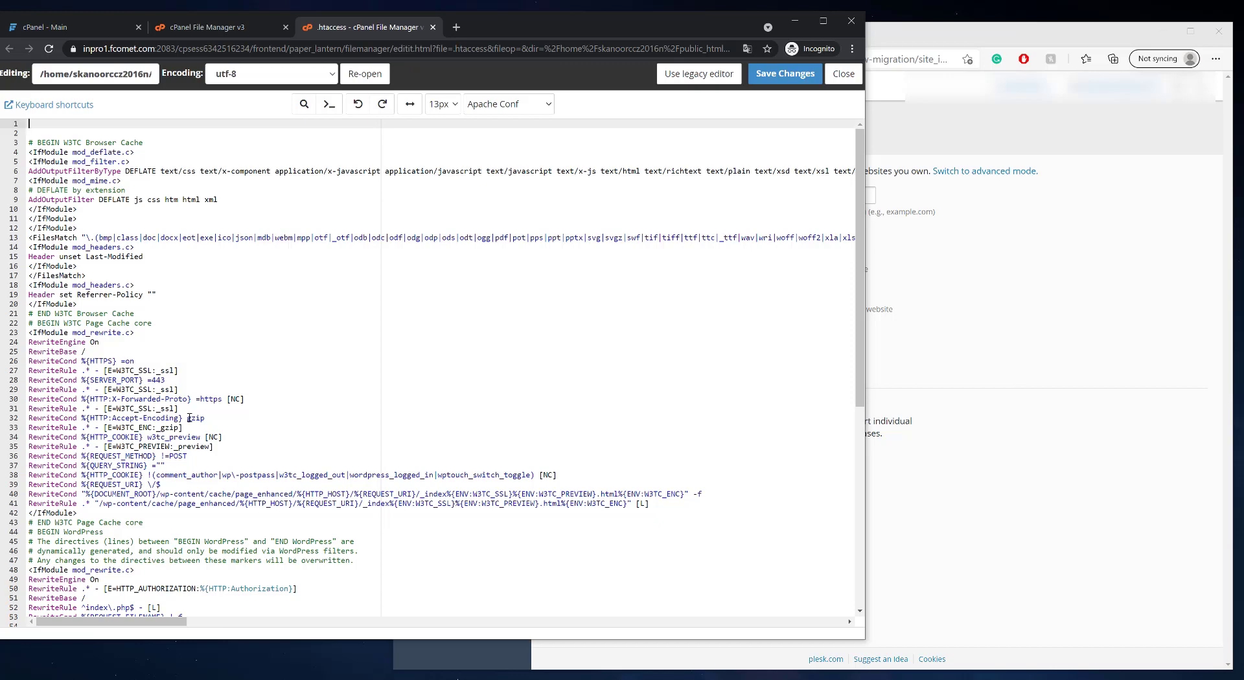
pyautogui.scroll(-6, 172, 353)
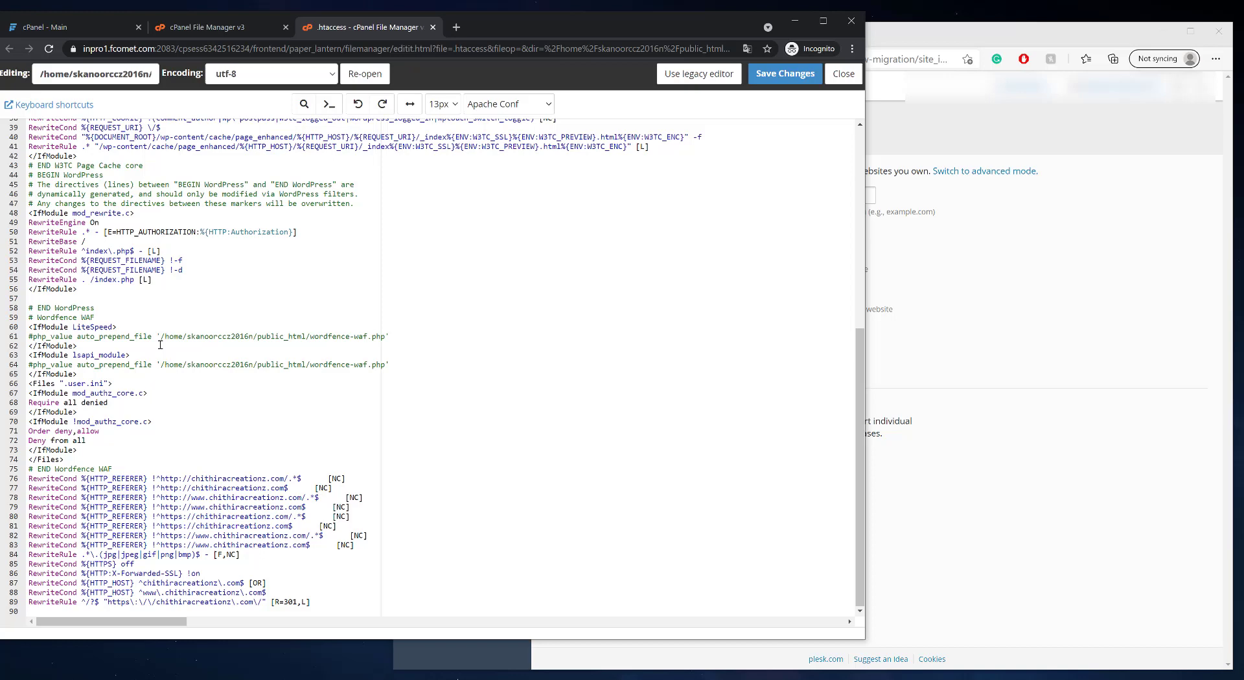
pyautogui.scroll(6, 182, 440)
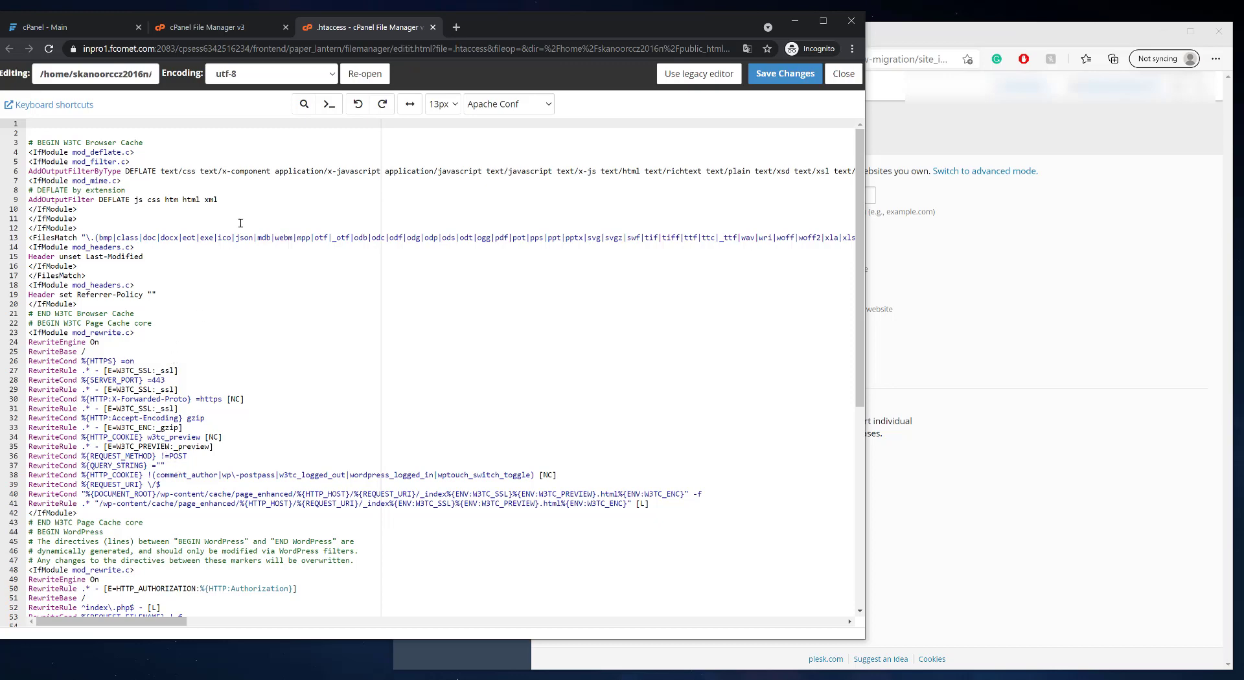
pyautogui.click(843, 73)
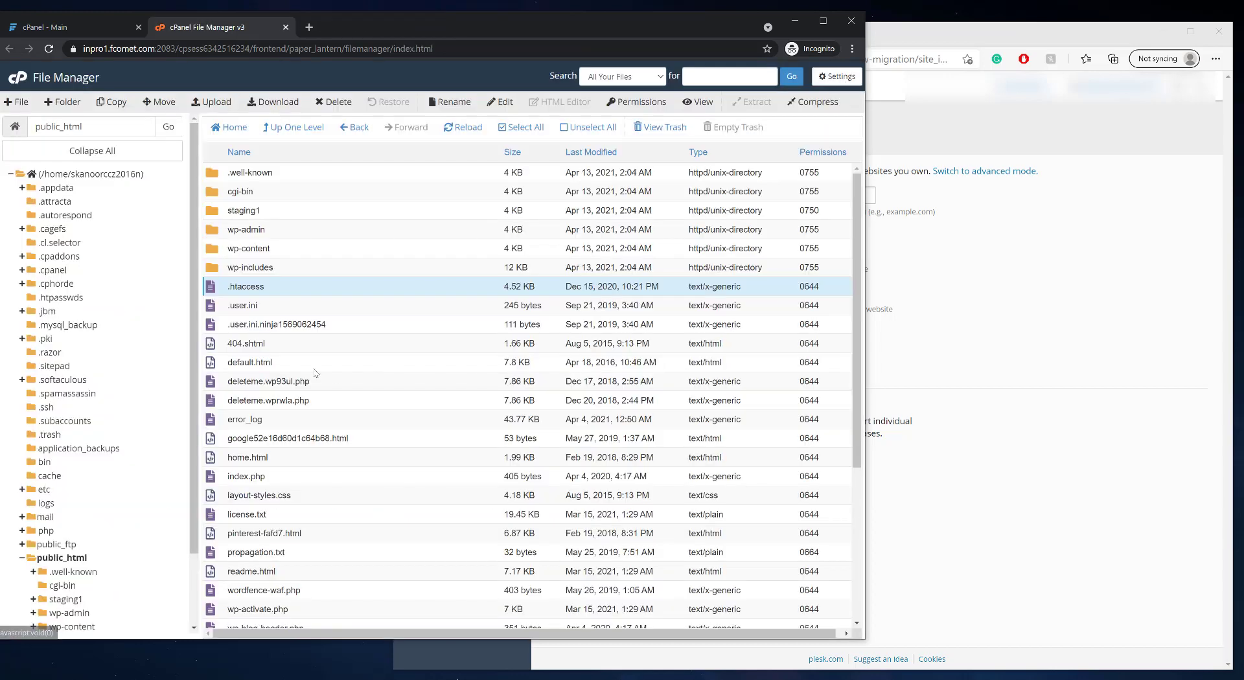
# Check the .user.ini file and look over the remaining website files in public_html.
pyautogui.click(284, 310)
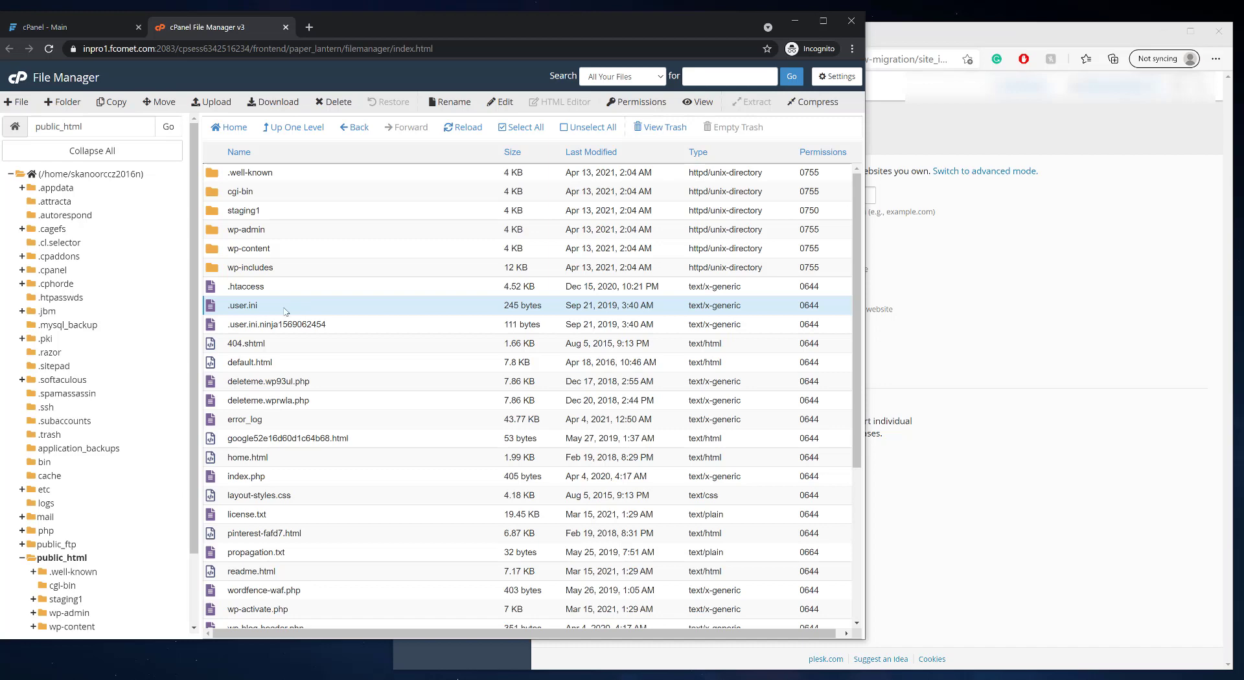
pyautogui.scroll(-3, 324, 343)
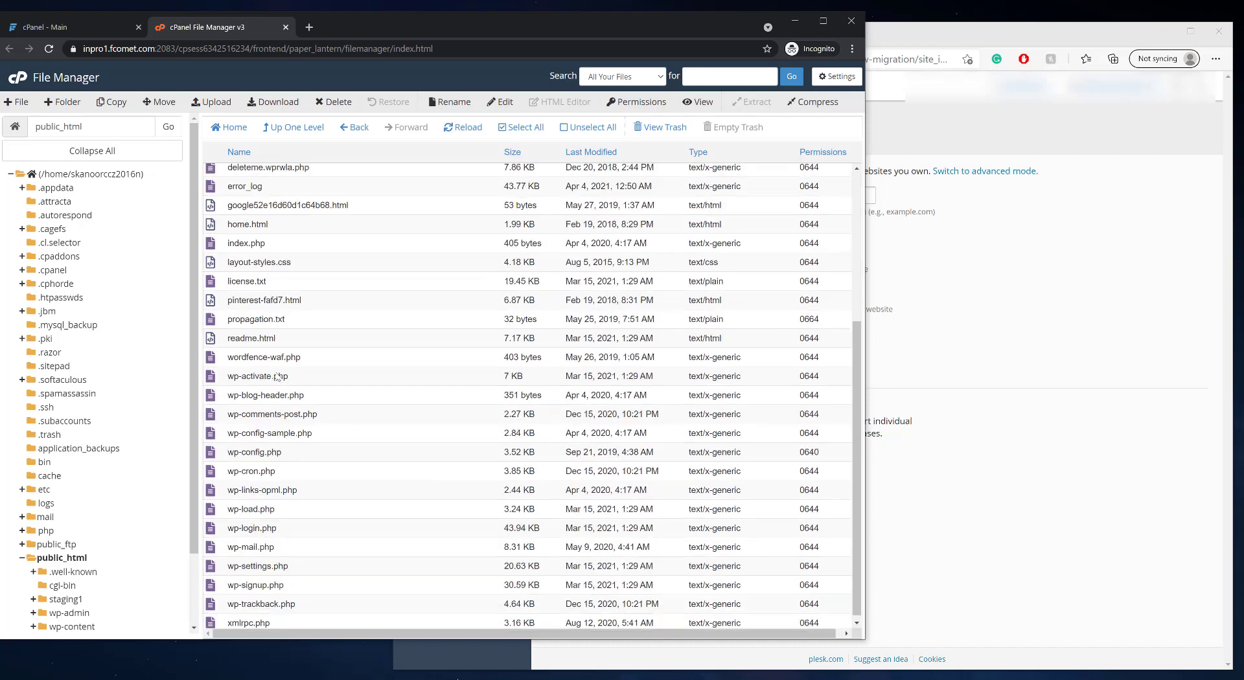
pyautogui.scroll(3, 382, 382)
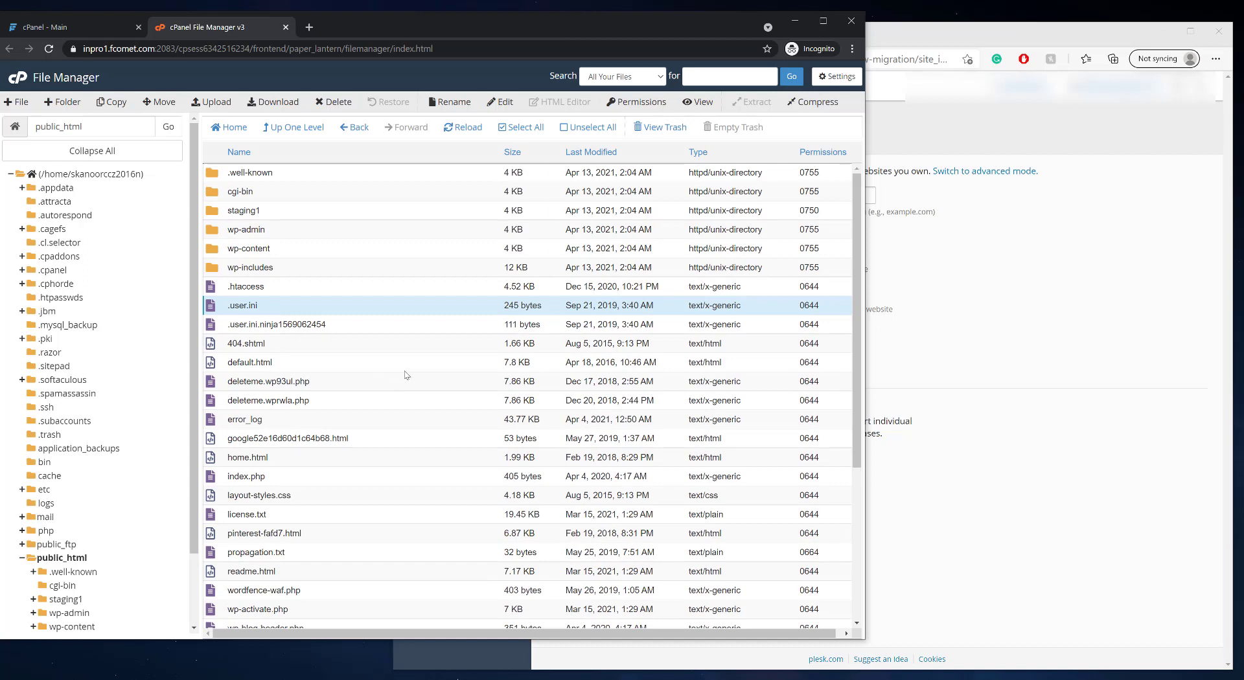
pyautogui.scroll(-4, 402, 375)
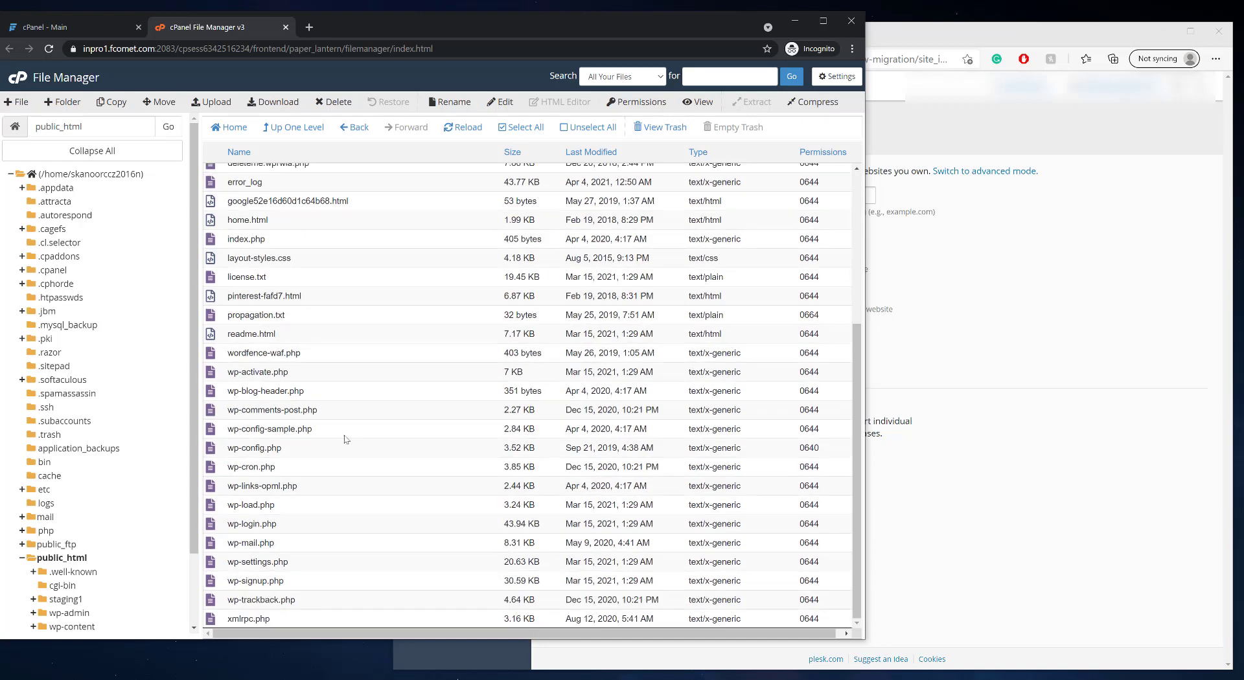
pyautogui.scroll(4, 343, 437)
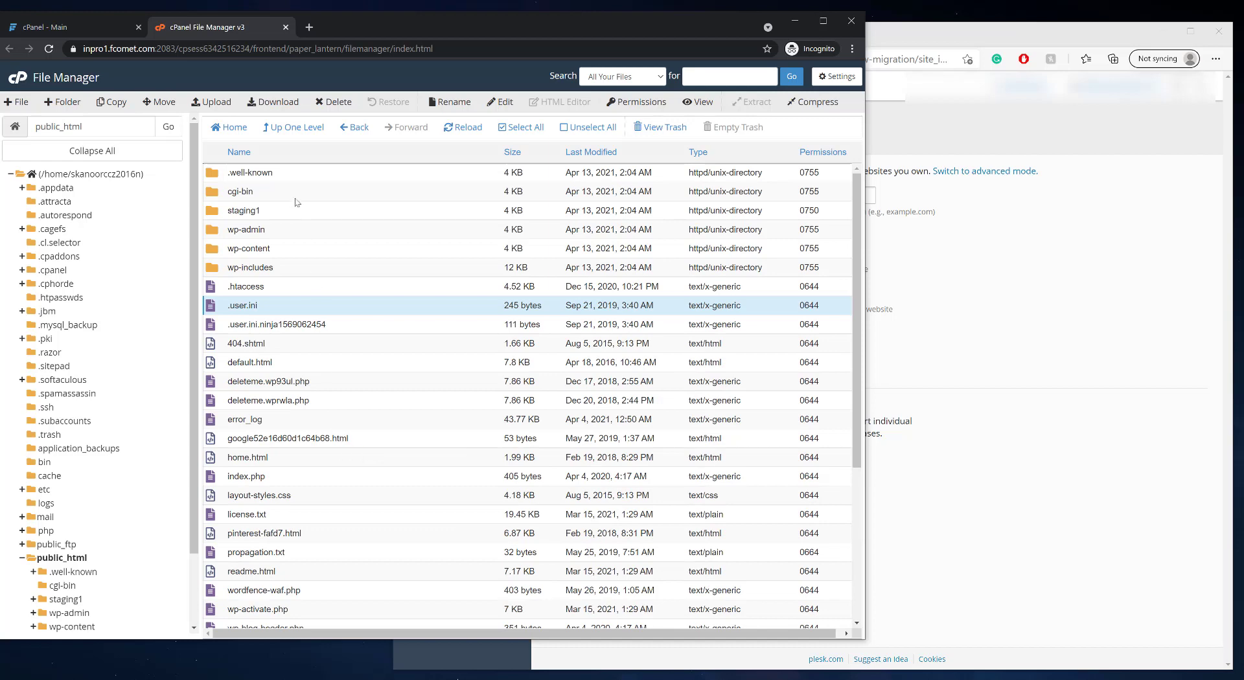
# Select all files and folders inside public_html, from .well-known through xmlrpc.php.
pyautogui.click(301, 174)
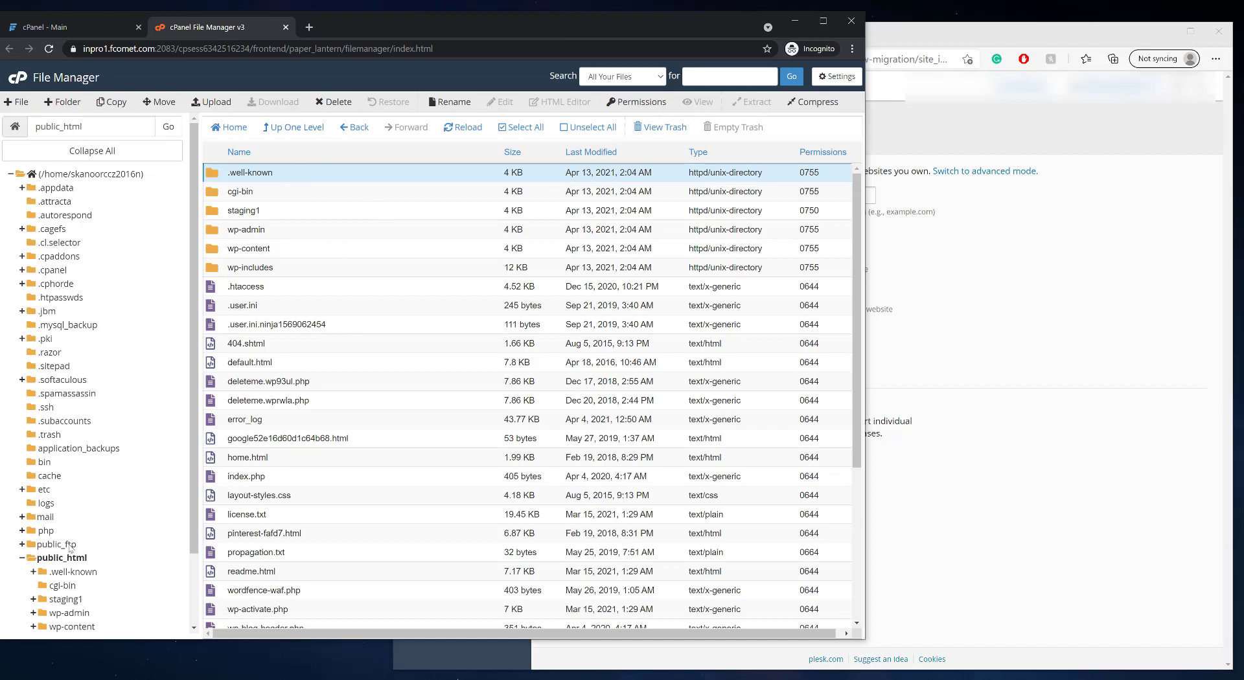
pyautogui.scroll(-4, 331, 334)
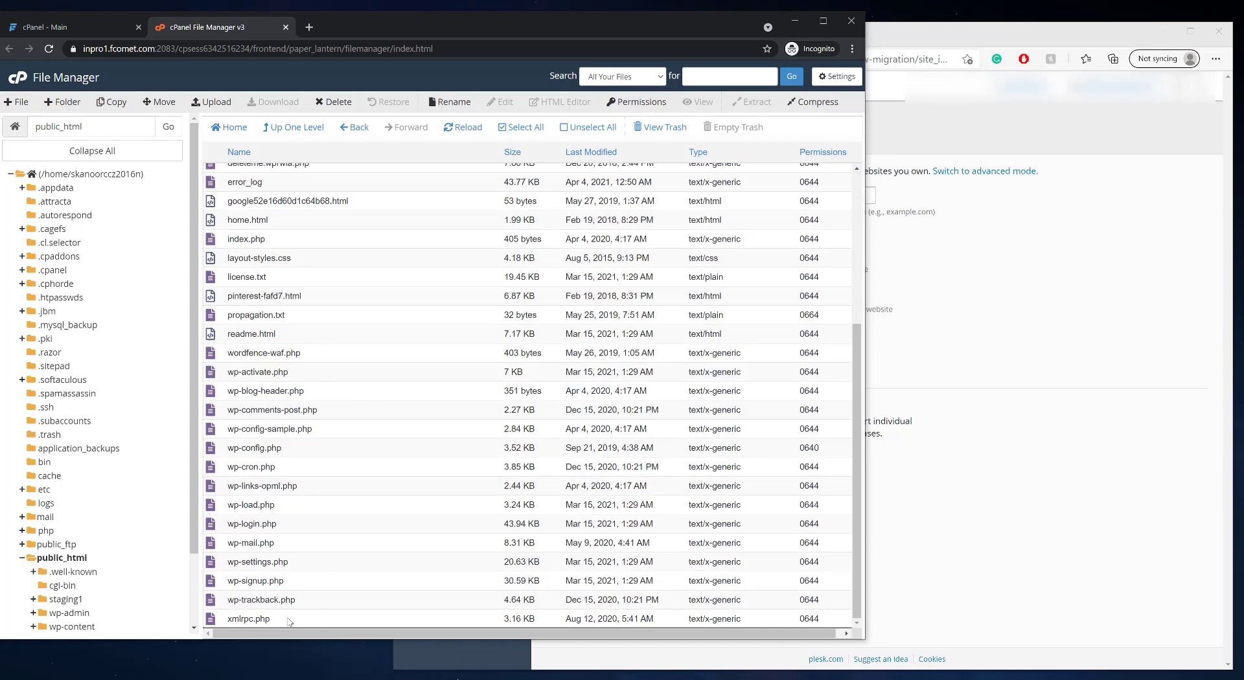
pyautogui.hotkey('ctrl', 'a')
pyautogui.scroll(5, 304, 440)
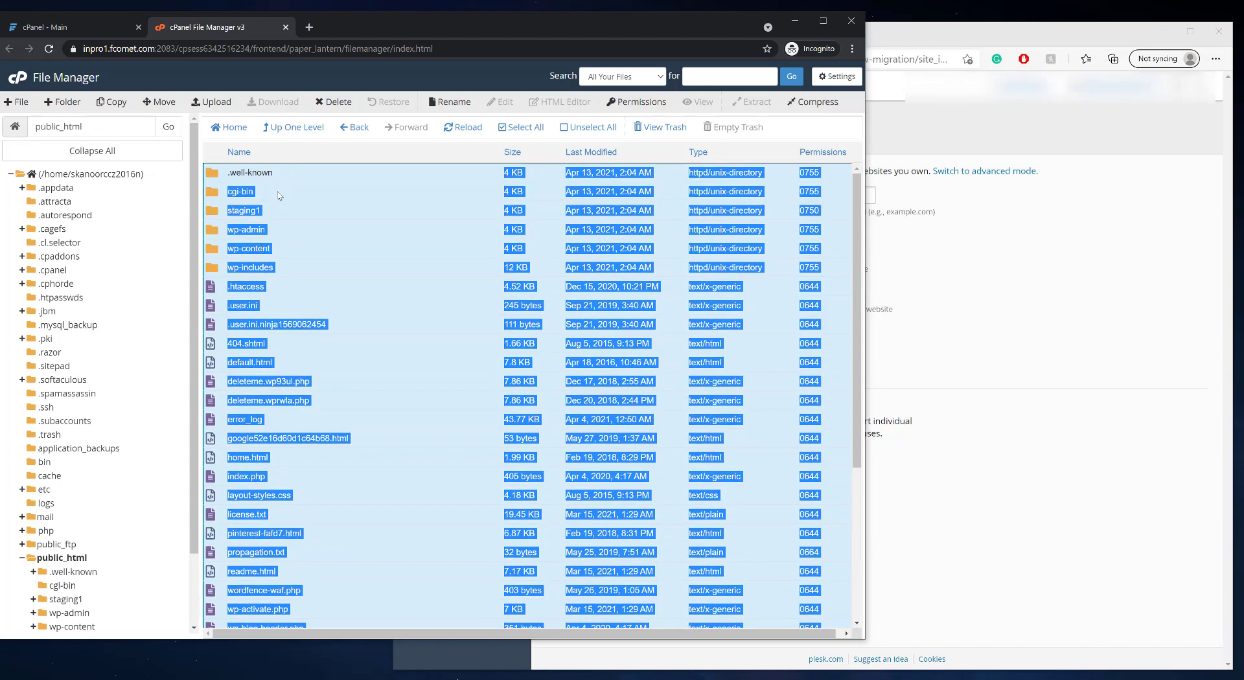
pyautogui.scroll(-3, 314, 374)
pyautogui.scroll(3, 314, 374)
pyautogui.scroll(-3, 330, 373)
pyautogui.scroll(3, 327, 376)
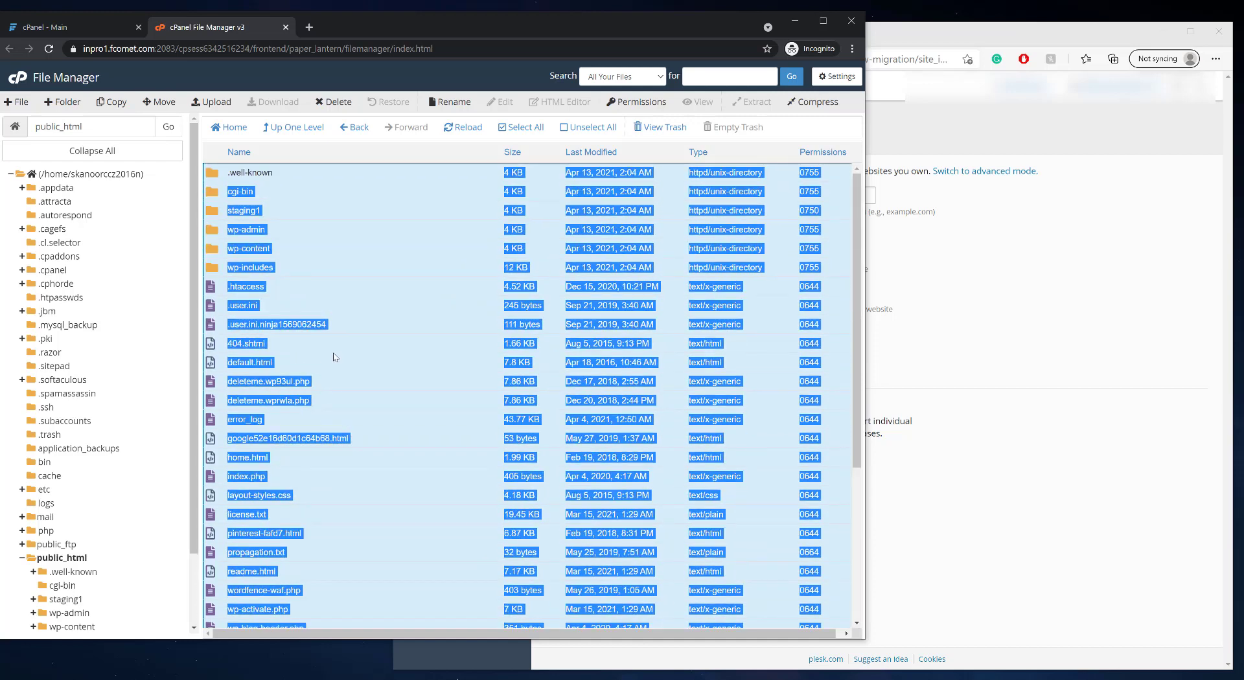
# Compress the selected items into a Zip archive named /public_html/backup.zip and close the compression results.
pyautogui.click(817, 103)
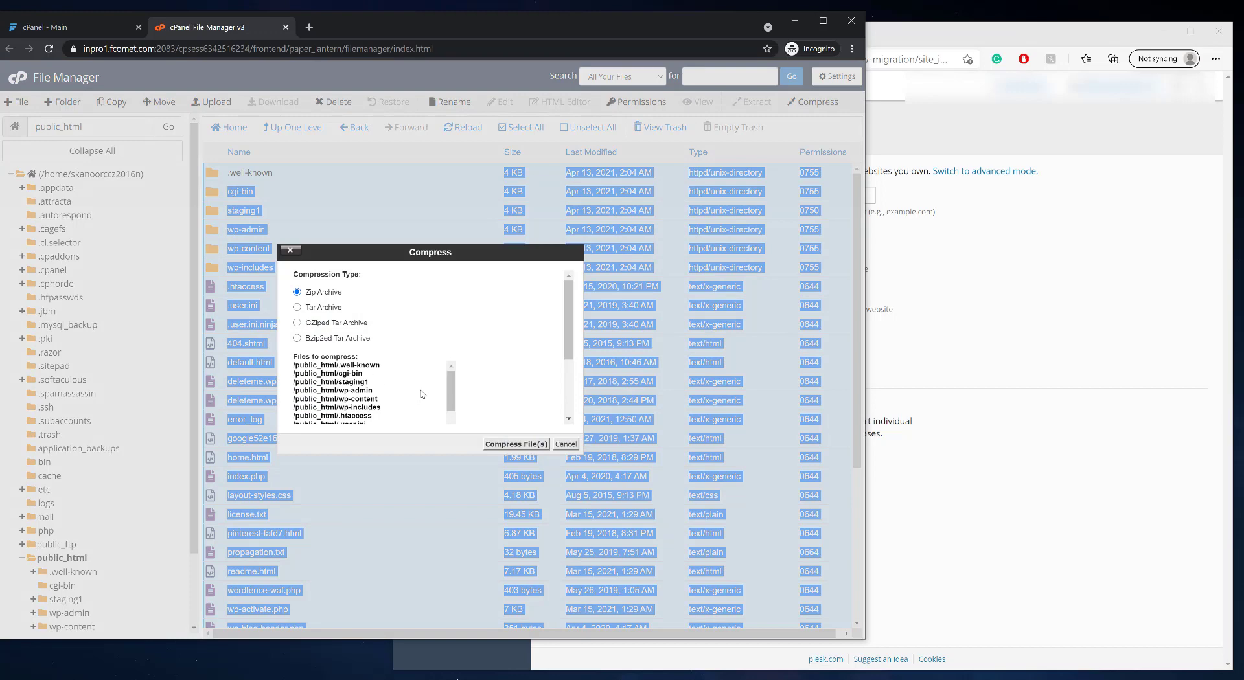
pyautogui.scroll(-5, 422, 393)
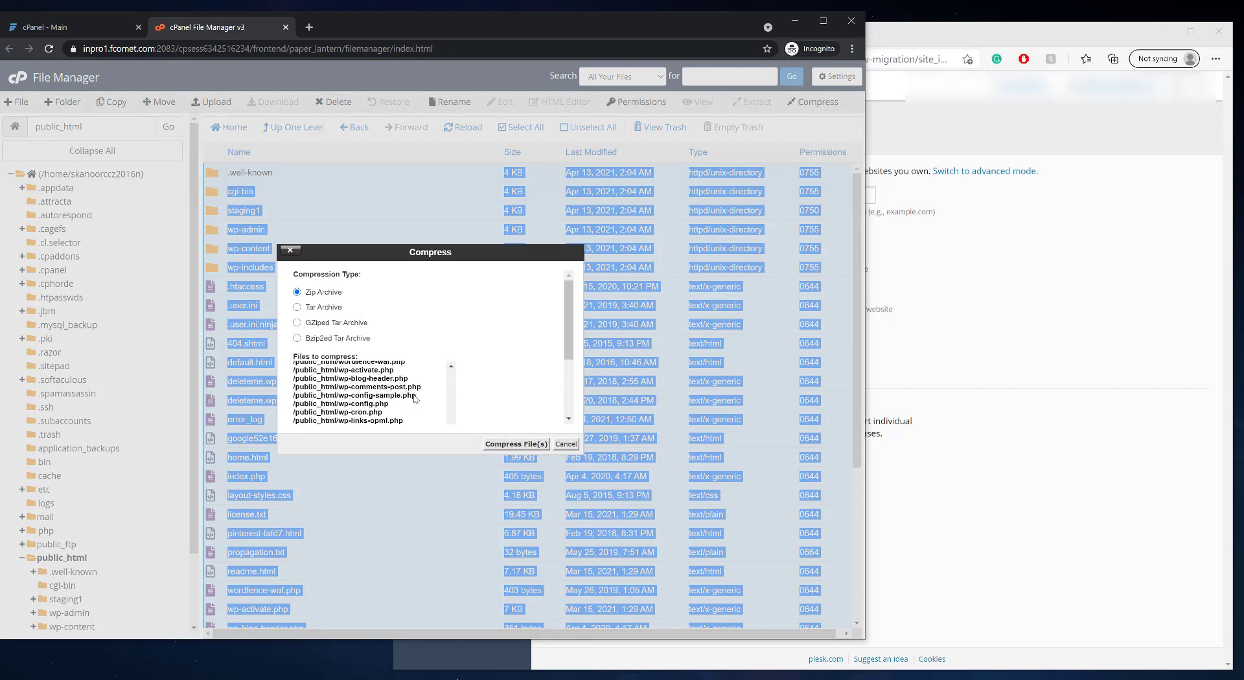
pyautogui.scroll(-5, 403, 425)
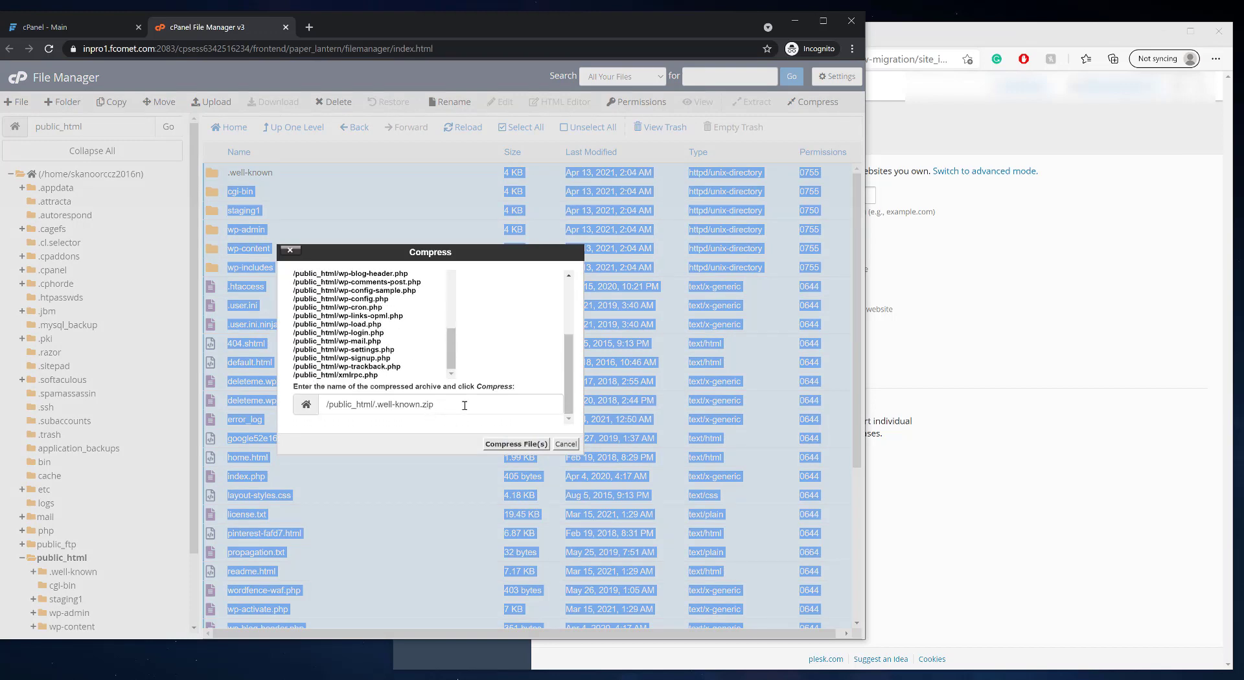
pyautogui.moveTo(456, 407); pyautogui.dragTo(375, 407)
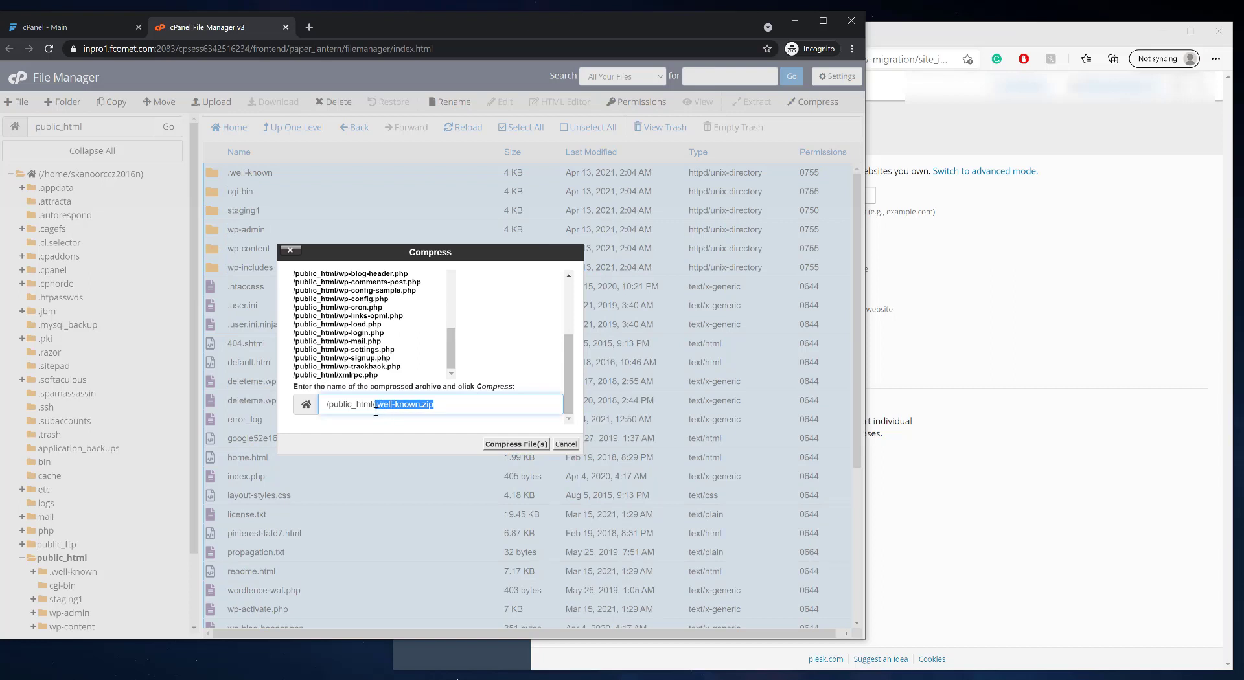
pyautogui.write('backup.zip')
pyautogui.click(504, 446)
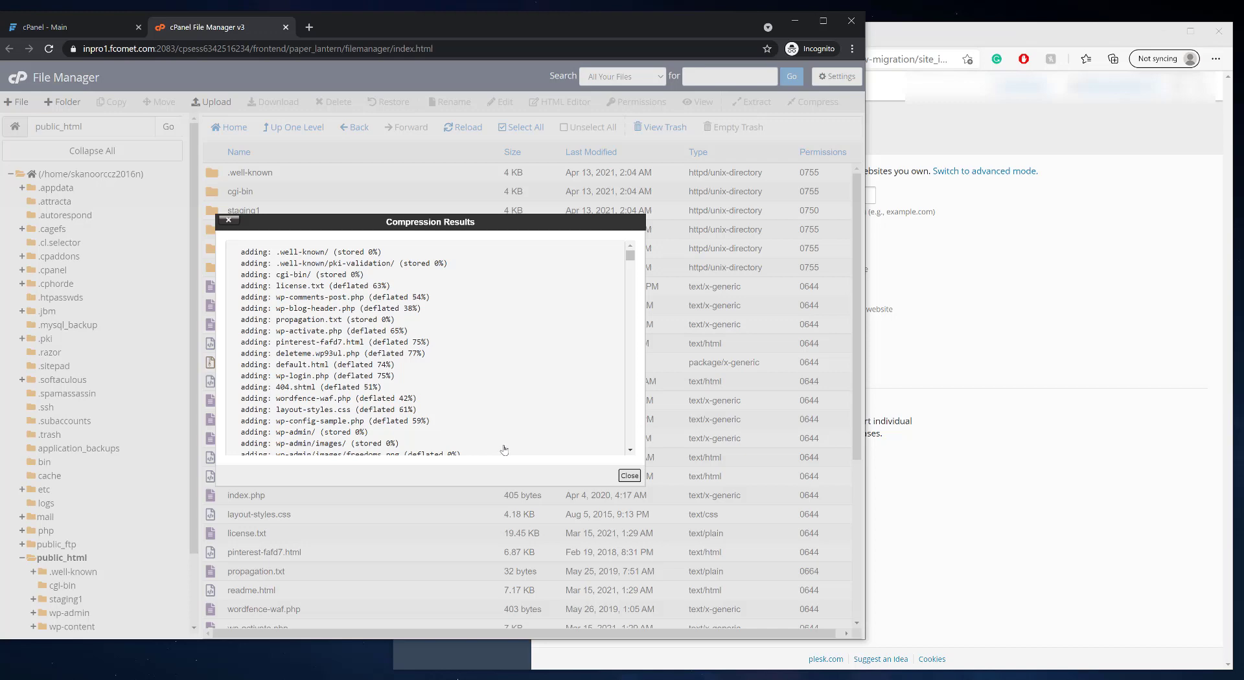
pyautogui.moveTo(378, 221); pyautogui.dragTo(370, 224)
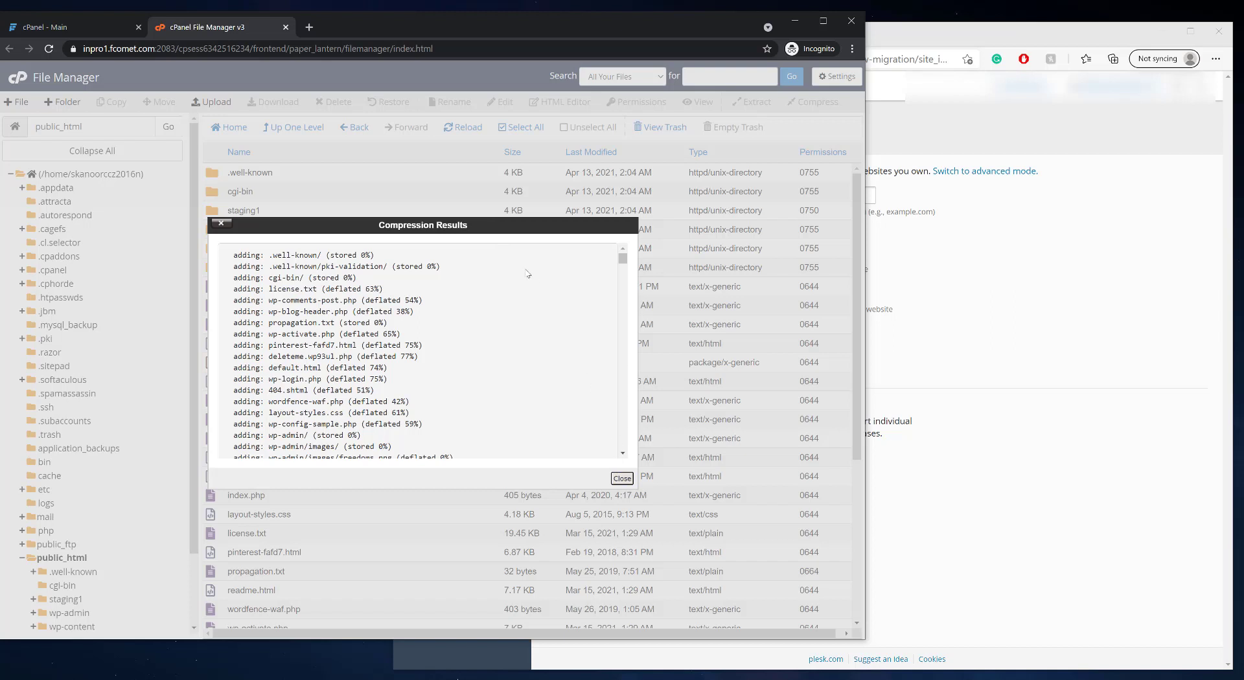
pyautogui.click(622, 478)
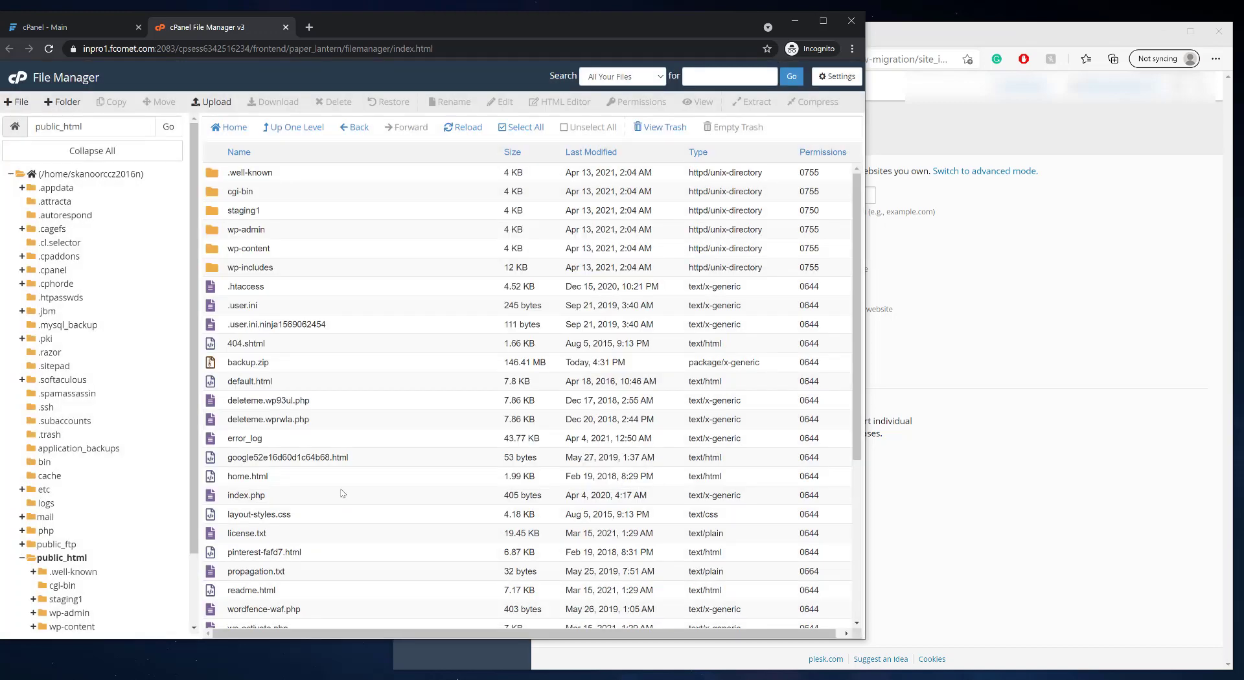
# Find backup.zip in public_html and download it to the computer.
pyautogui.scroll(-4, 308, 366)
pyautogui.scroll(2, 321, 362)
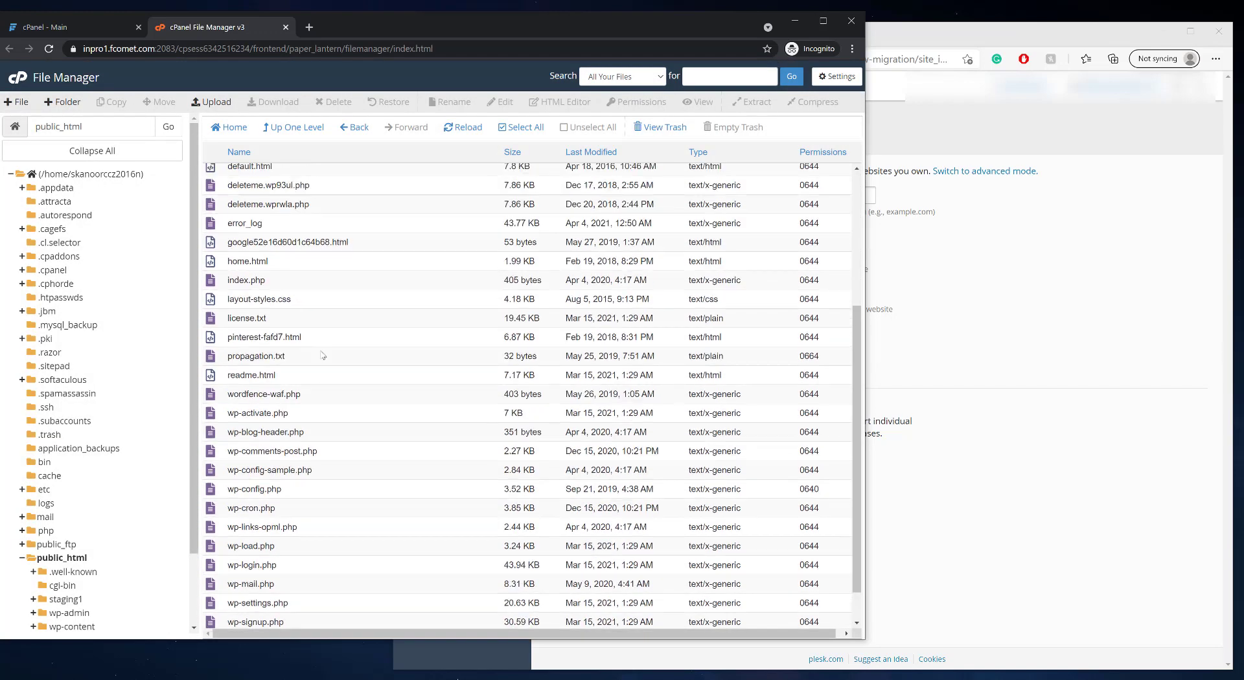
pyautogui.click(295, 230)
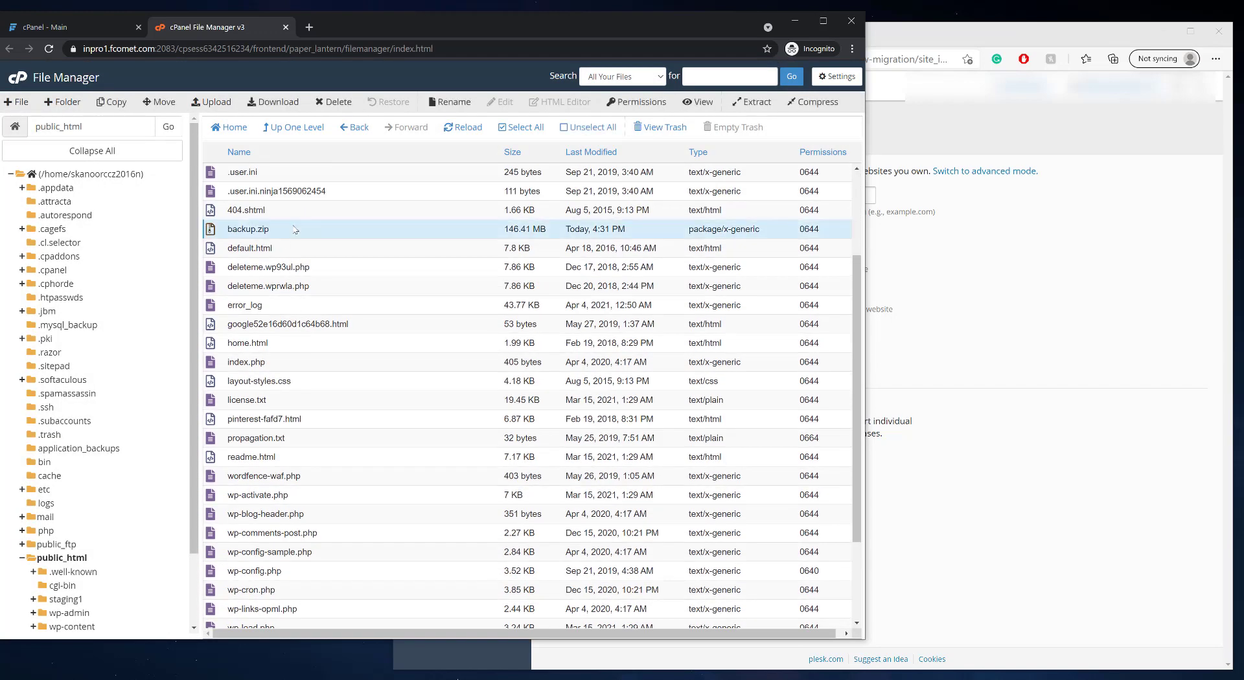
pyautogui.rightClick(350, 228)
pyautogui.click(381, 235)
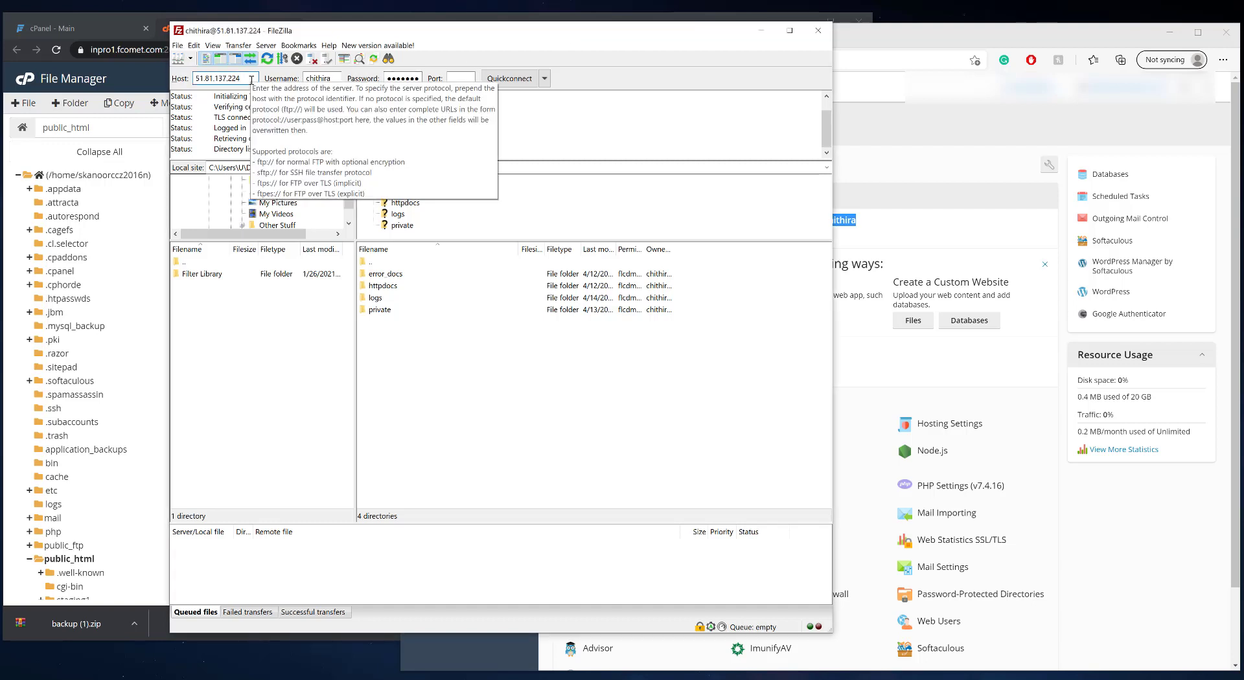
# In FileZilla, connect to the Plesk server at 51.81.137.224, accept its certificate and open the remote httpdocs folder.
pyautogui.click(397, 79)
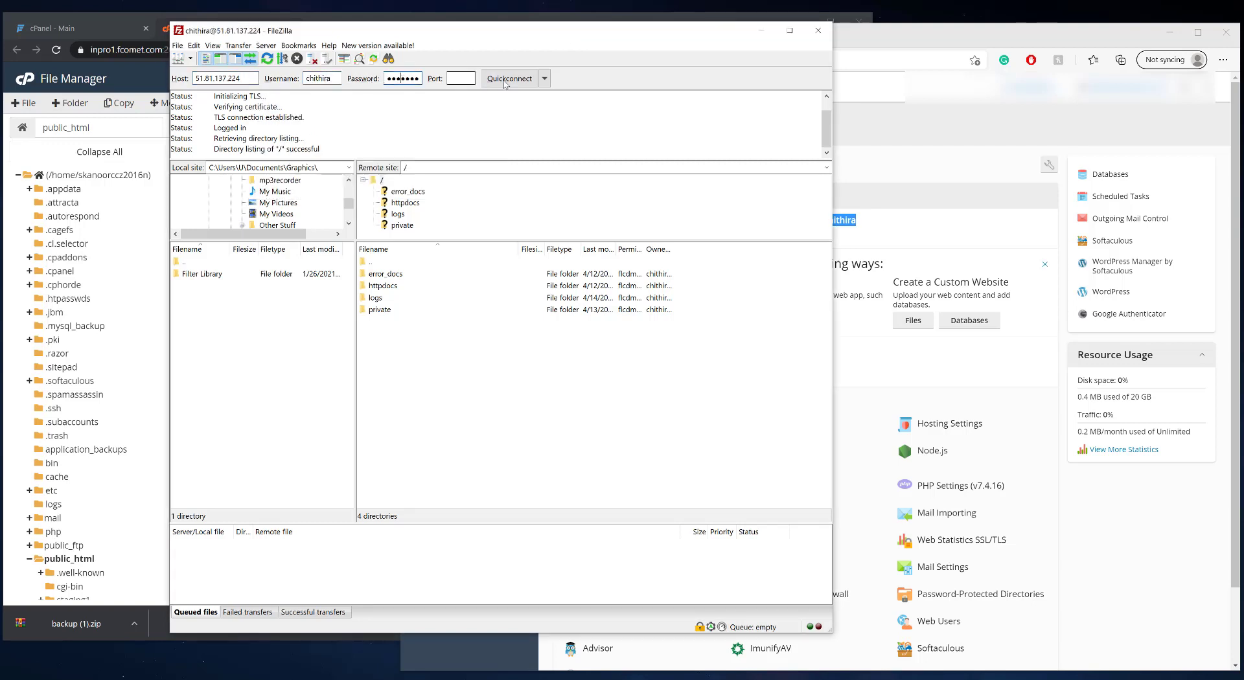
pyautogui.click(505, 83)
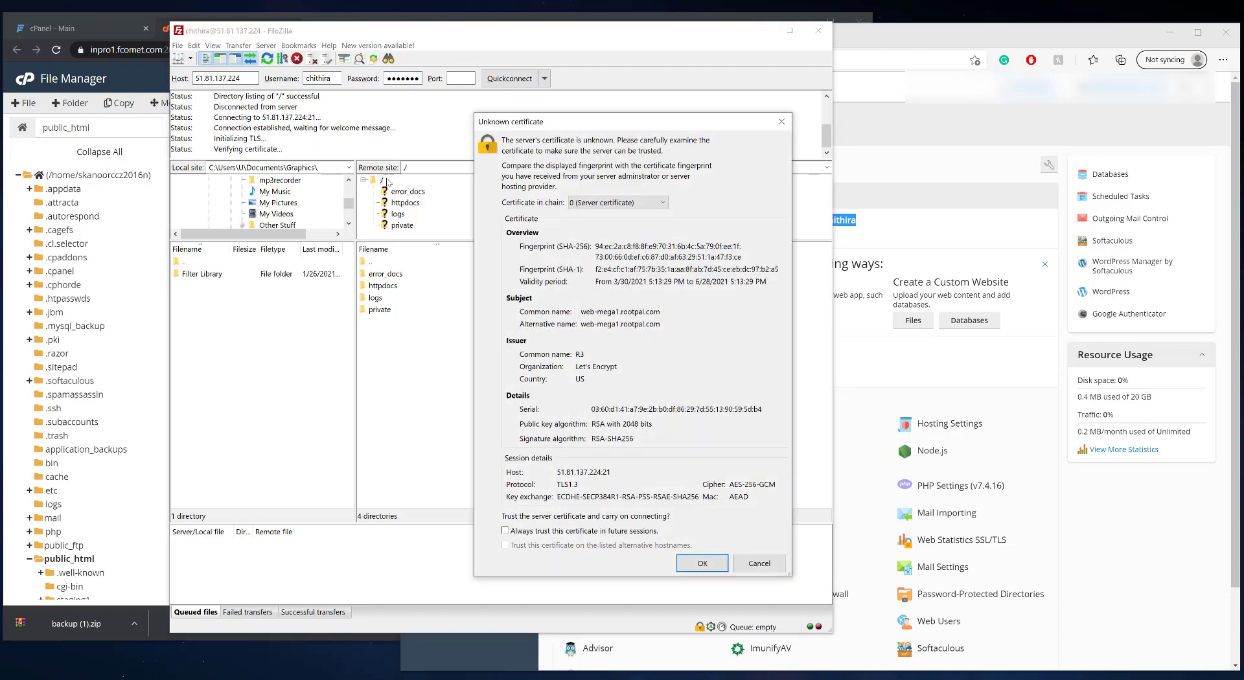
pyautogui.click(697, 563)
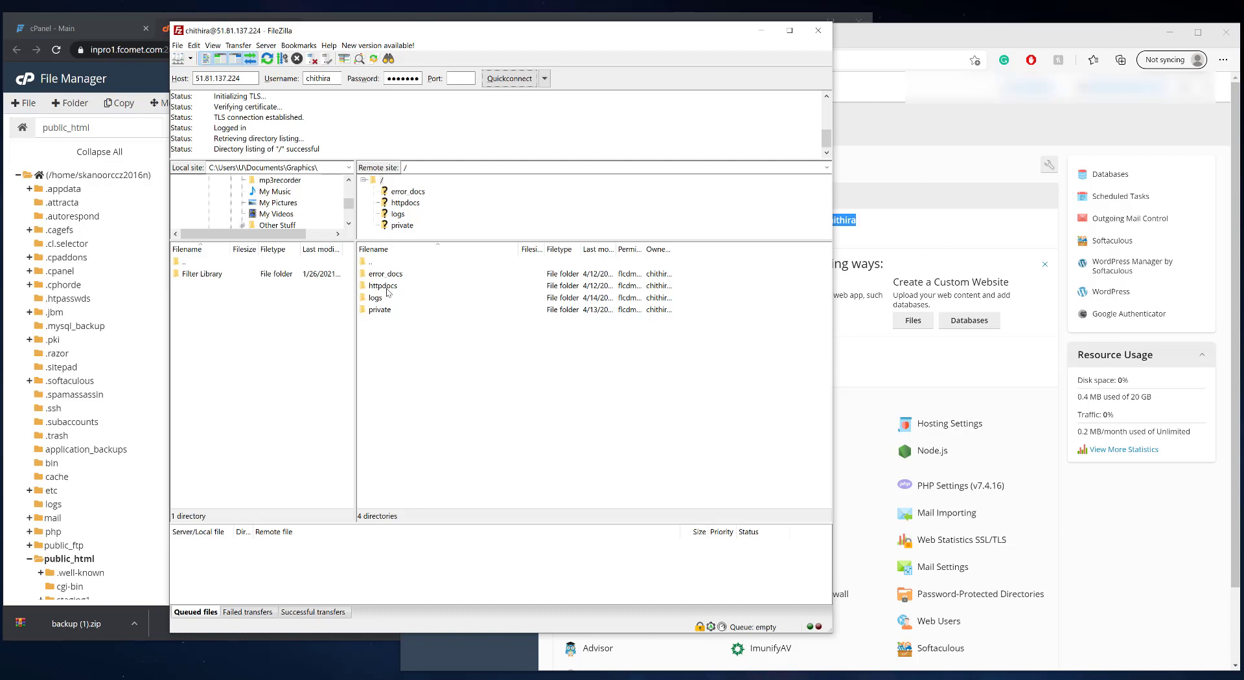
pyautogui.doubleClick(387, 291)
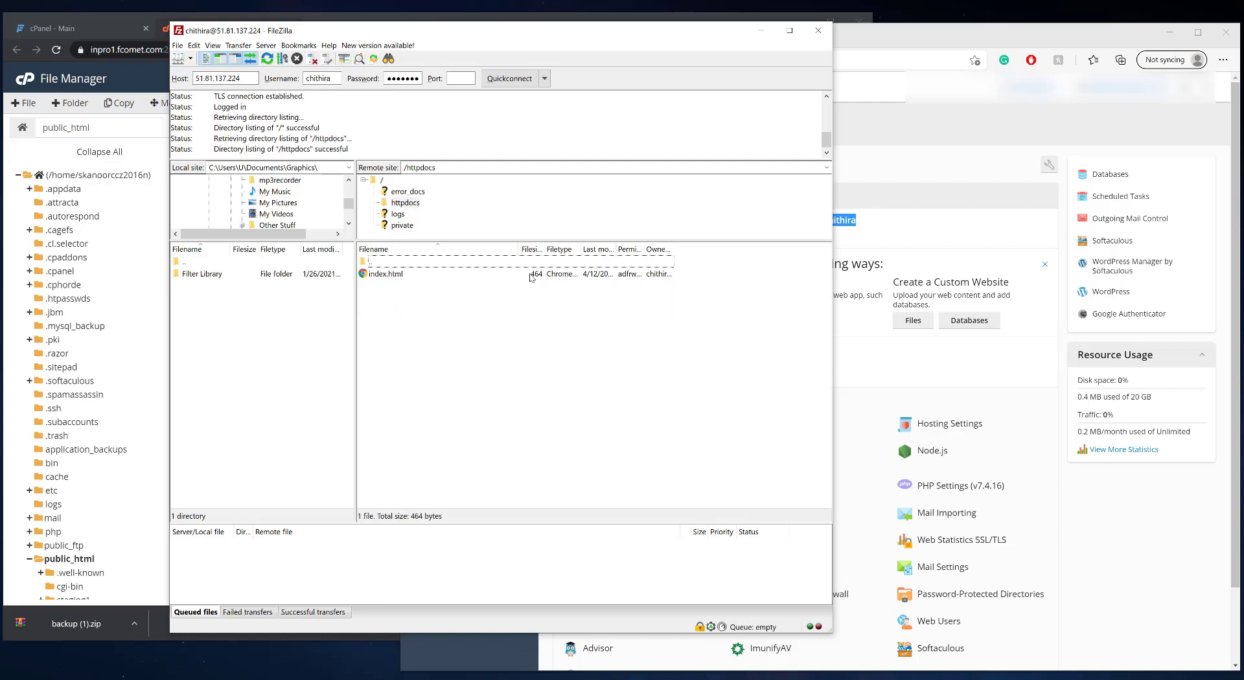
# From Plesk, open chithiracreationz.com in a new tab and continue past the privacy warning to view the page served by index.html.
pyautogui.click(880, 230)
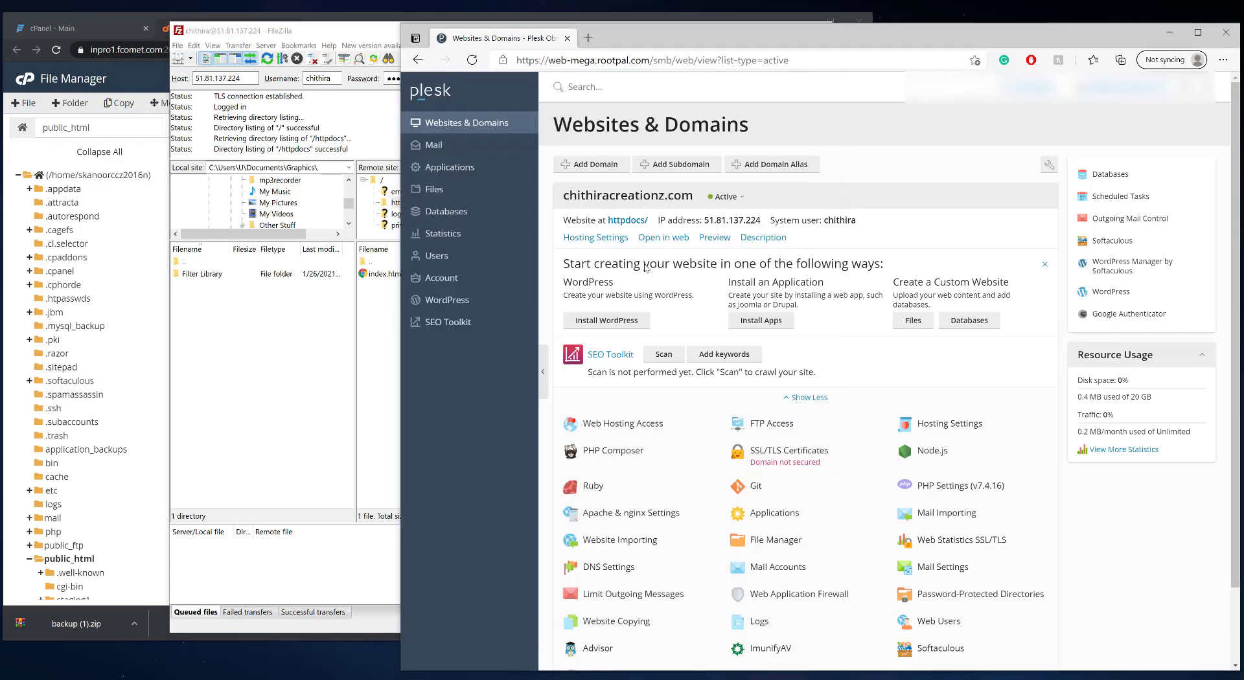
pyautogui.click(366, 360)
pyautogui.click(400, 277)
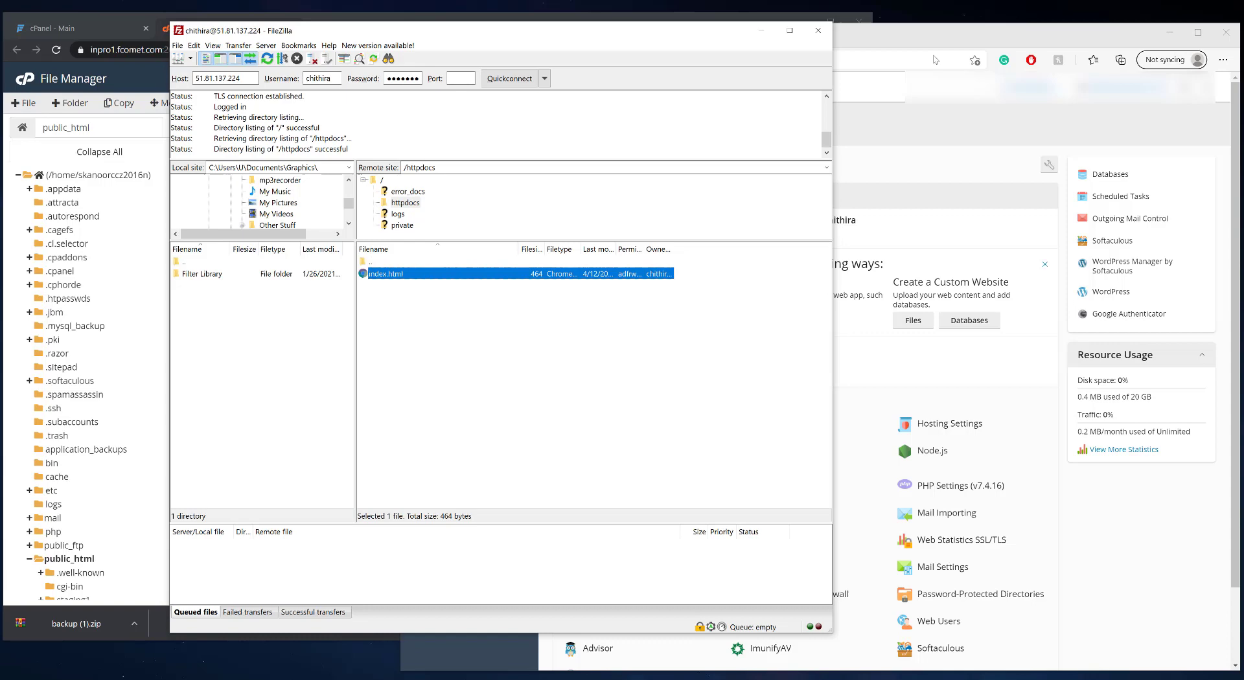
pyautogui.click(923, 35)
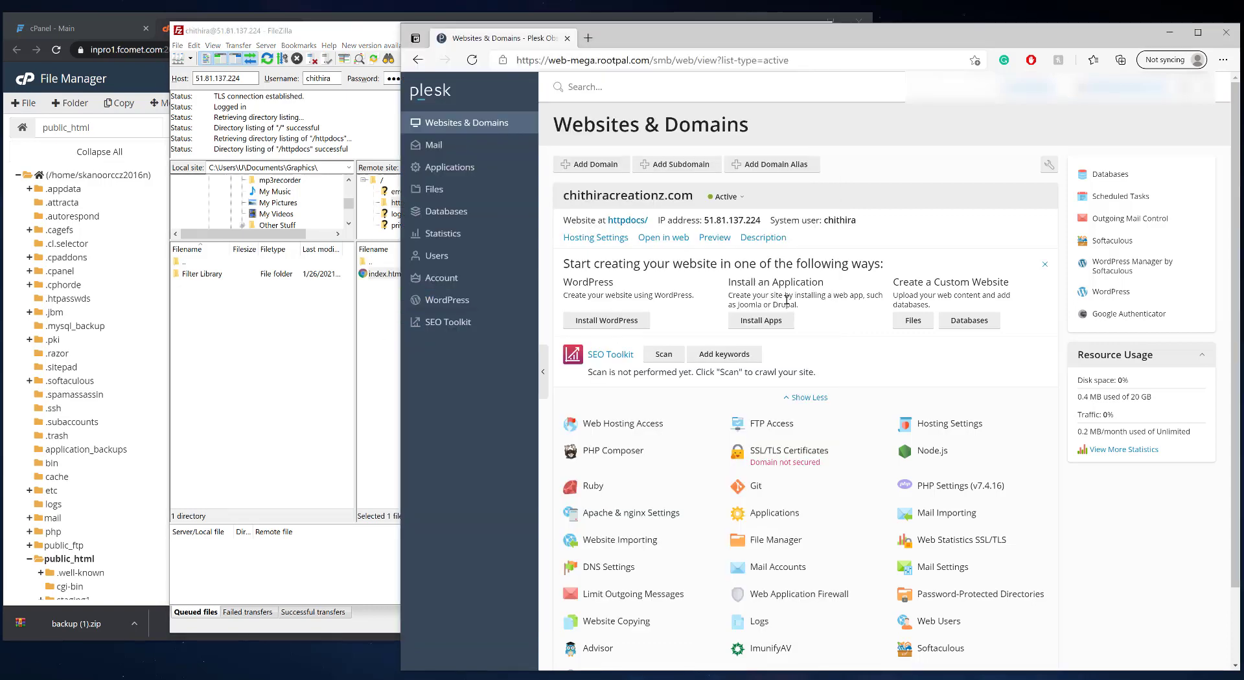
pyautogui.rightClick(662, 237)
pyautogui.click(700, 248)
pyautogui.click(615, 37)
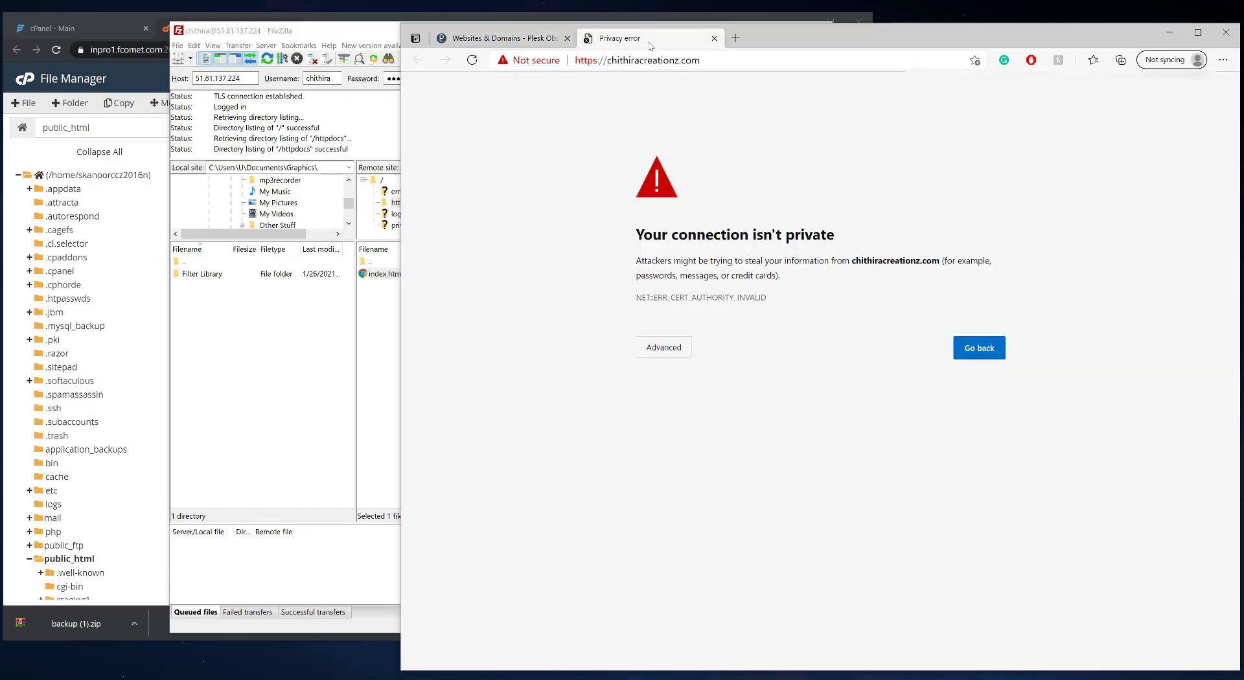
pyautogui.click(670, 349)
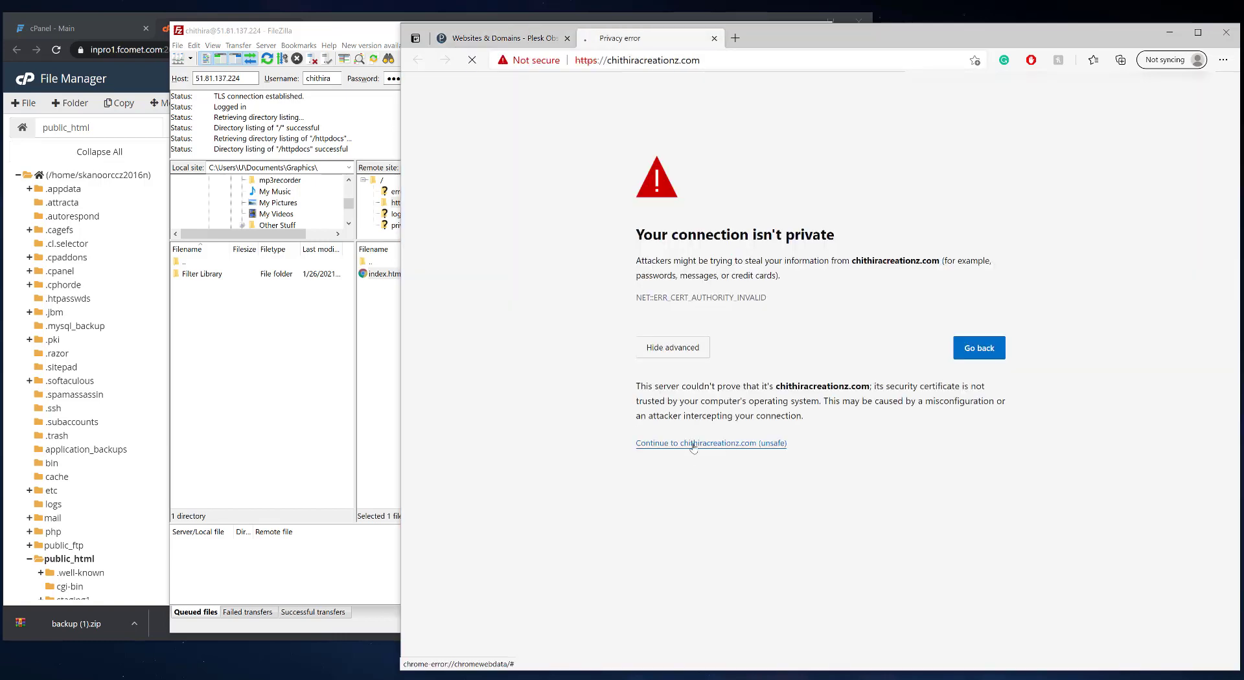
pyautogui.click(690, 445)
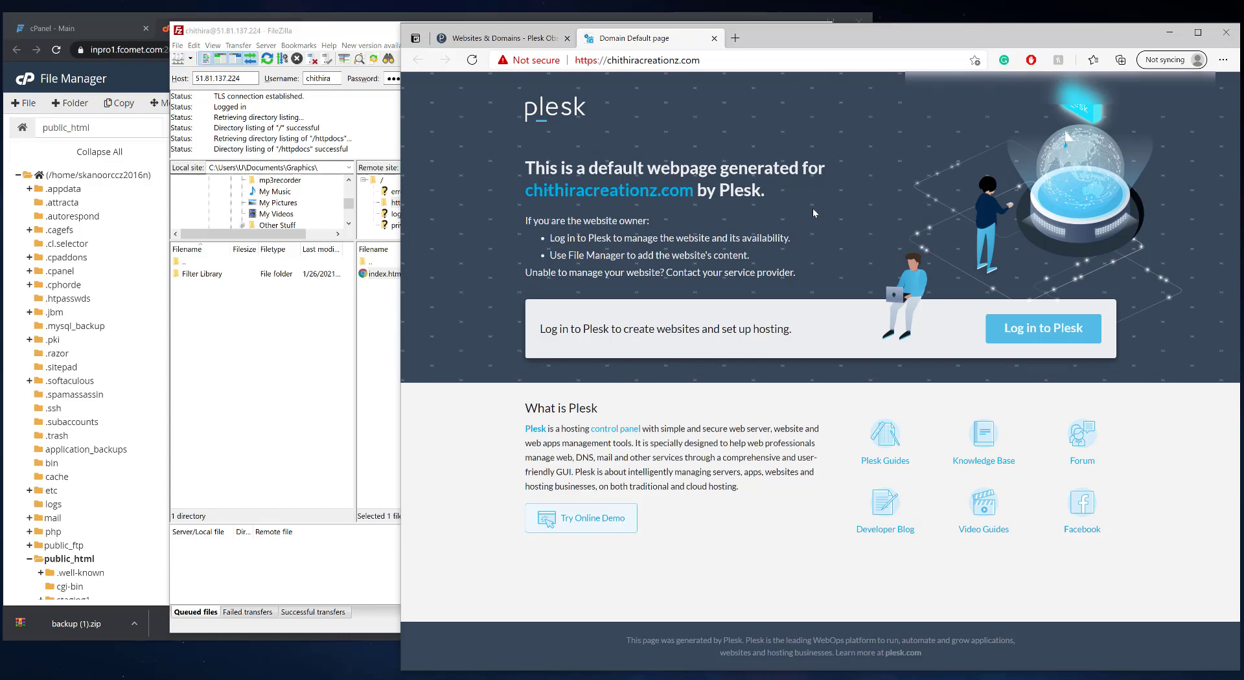
# Switch to FileZilla, delete index.html from httpdocs, and reload chithiracreationz.com in the browser to check the change.
pyautogui.click(392, 313)
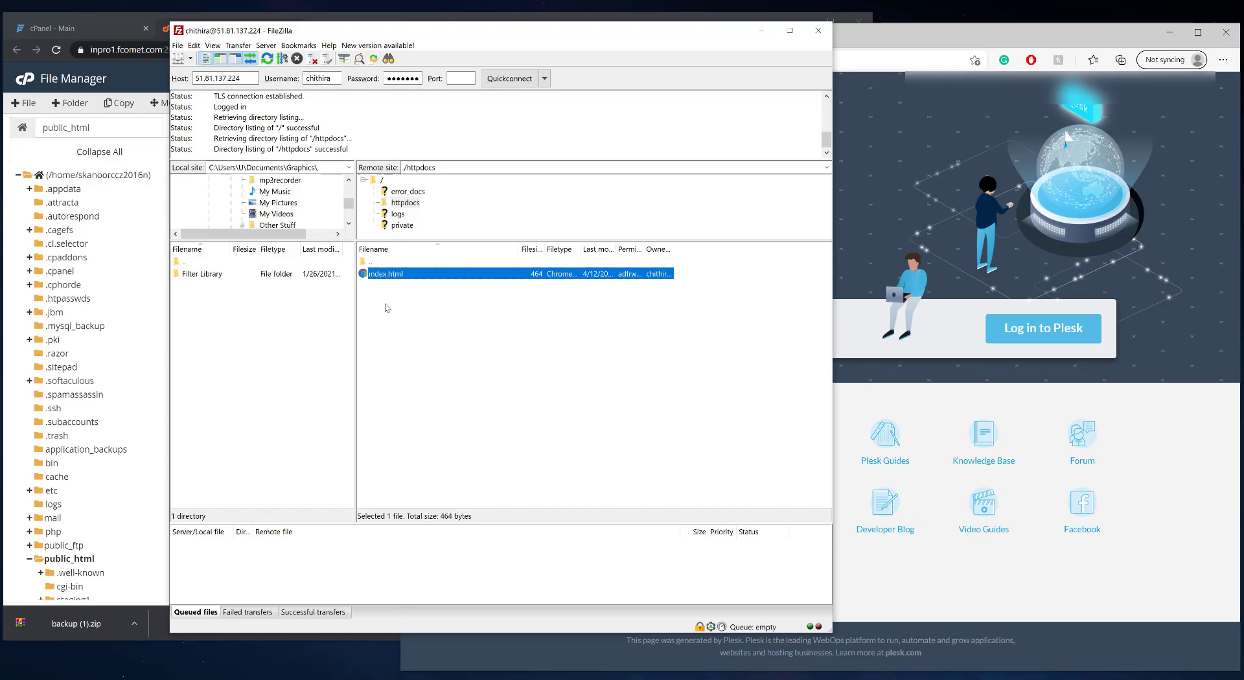
pyautogui.click(407, 274)
pyautogui.press('Delete')
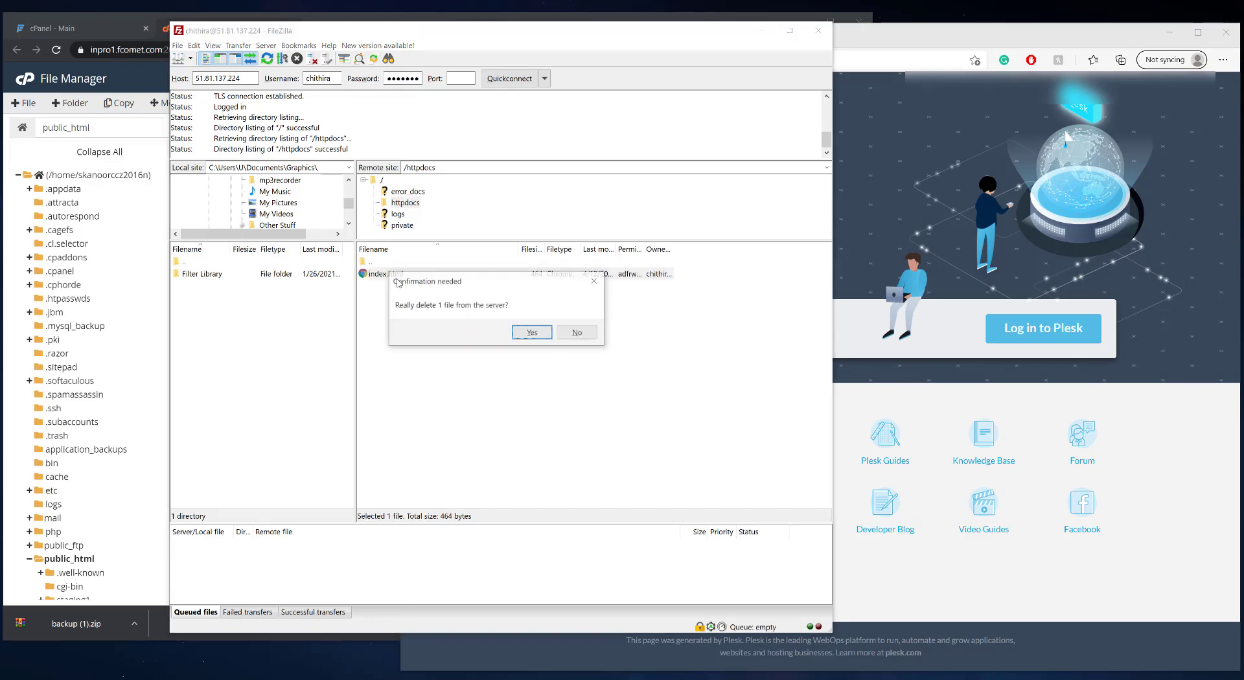
pyautogui.press('Return')
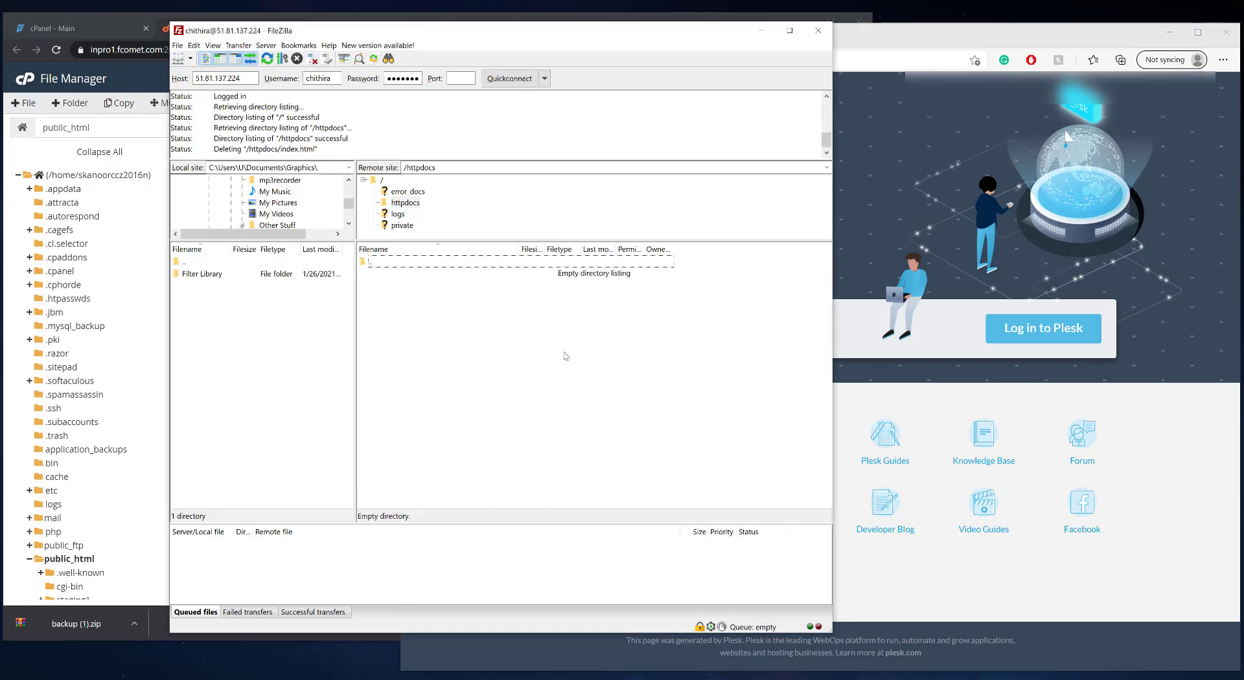
pyautogui.click(834, 141)
pyautogui.press('F5')
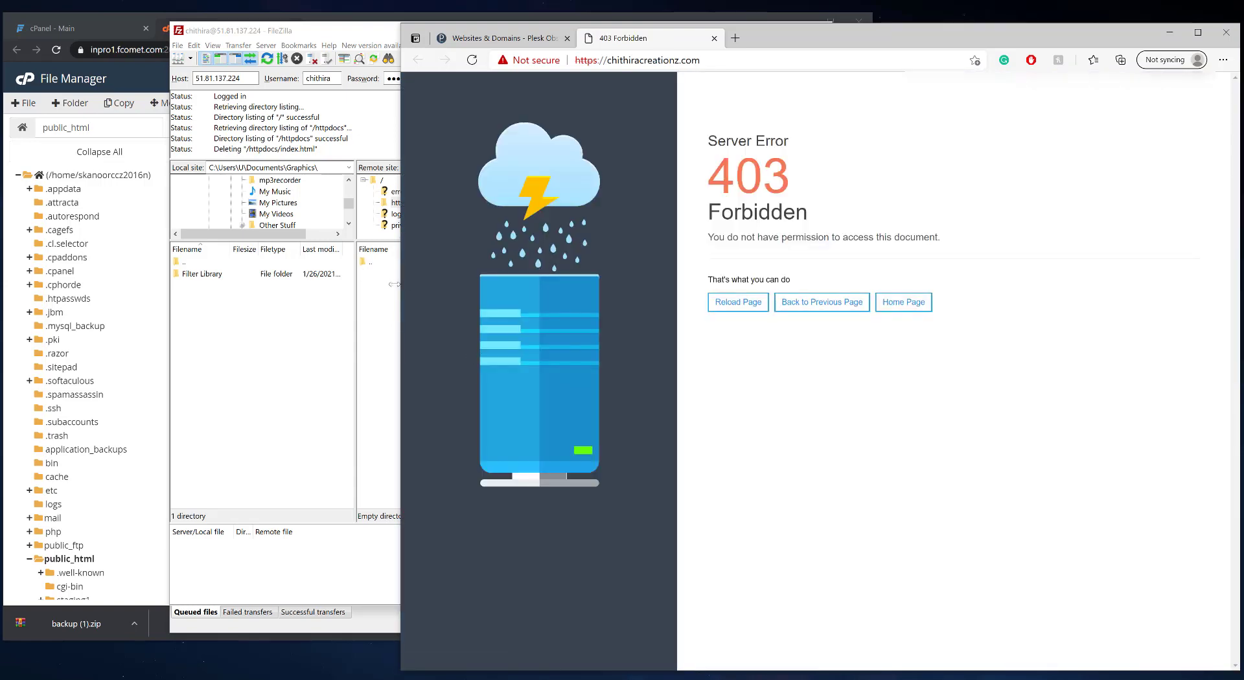
# Upload the downloaded backup (1).zip to httpdocs in FileZilla, accepting the server certificate.
pyautogui.click(383, 315)
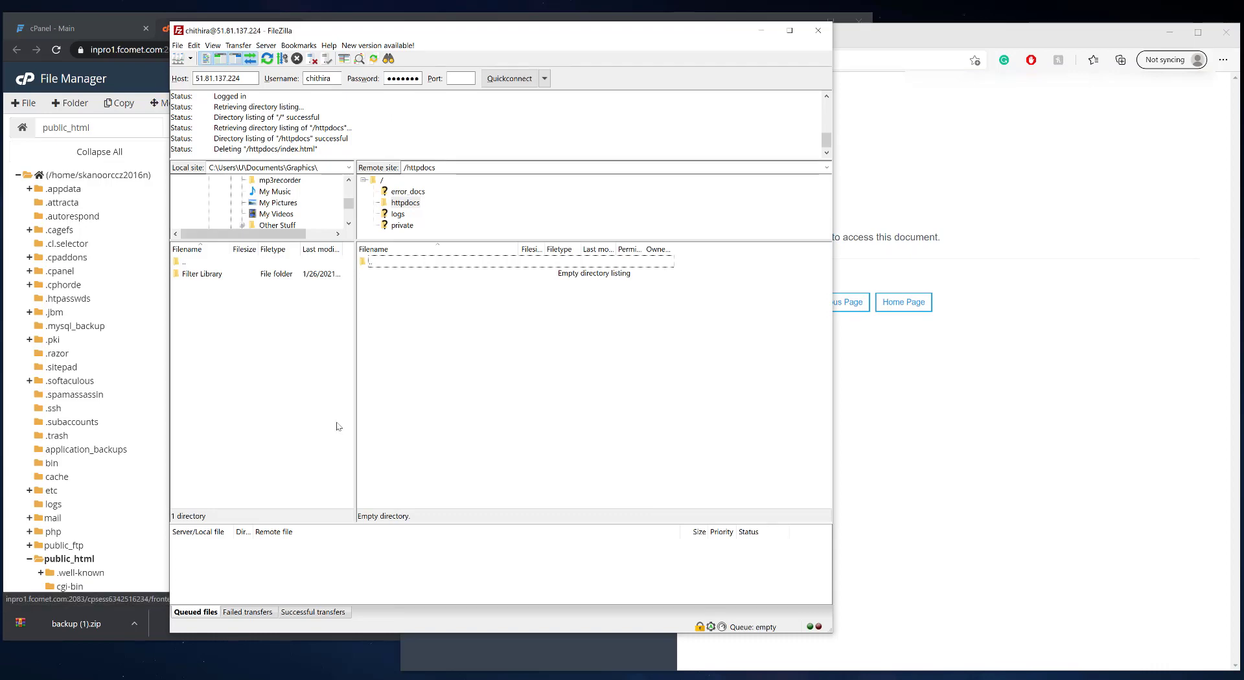
pyautogui.click(132, 626)
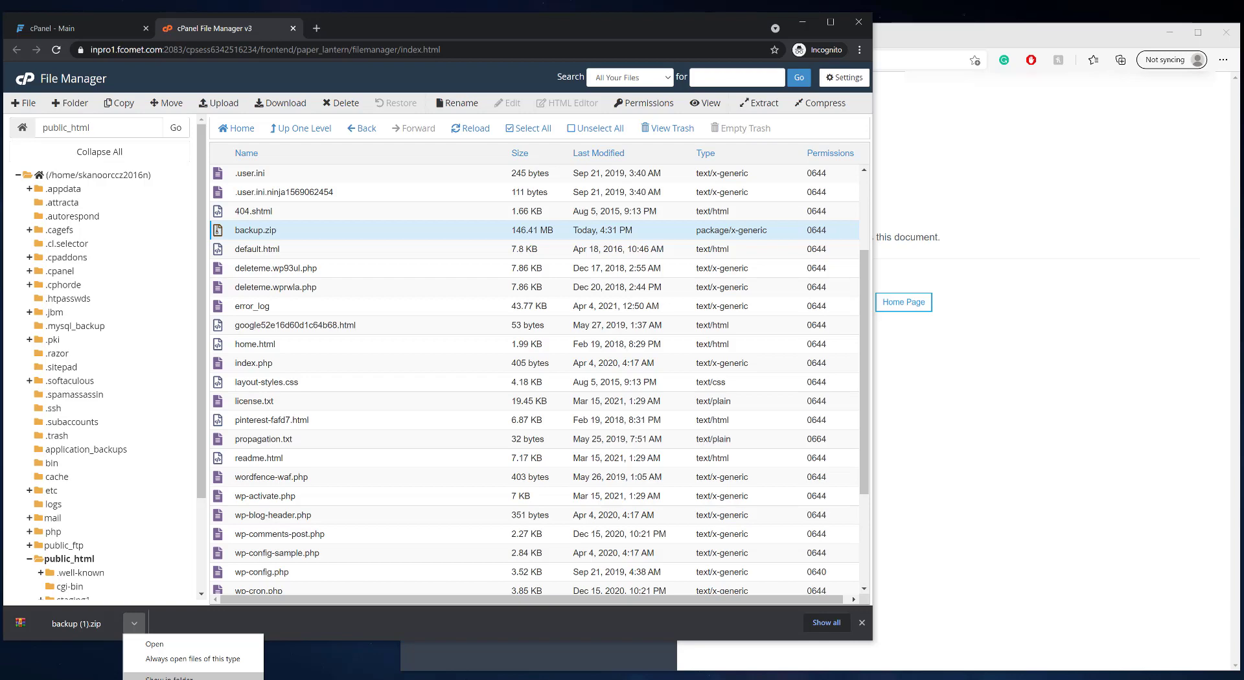
pyautogui.hotkey('alt', 'Tab')
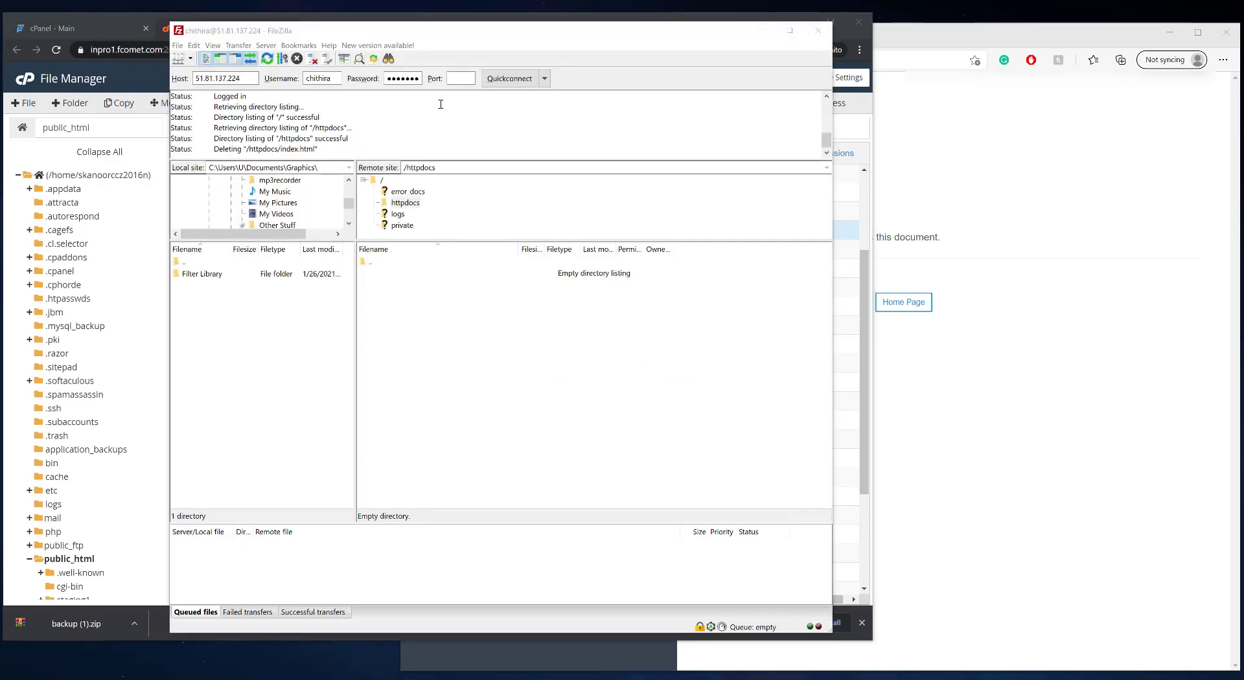
pyautogui.moveTo(457, 39); pyautogui.dragTo(483, 39)
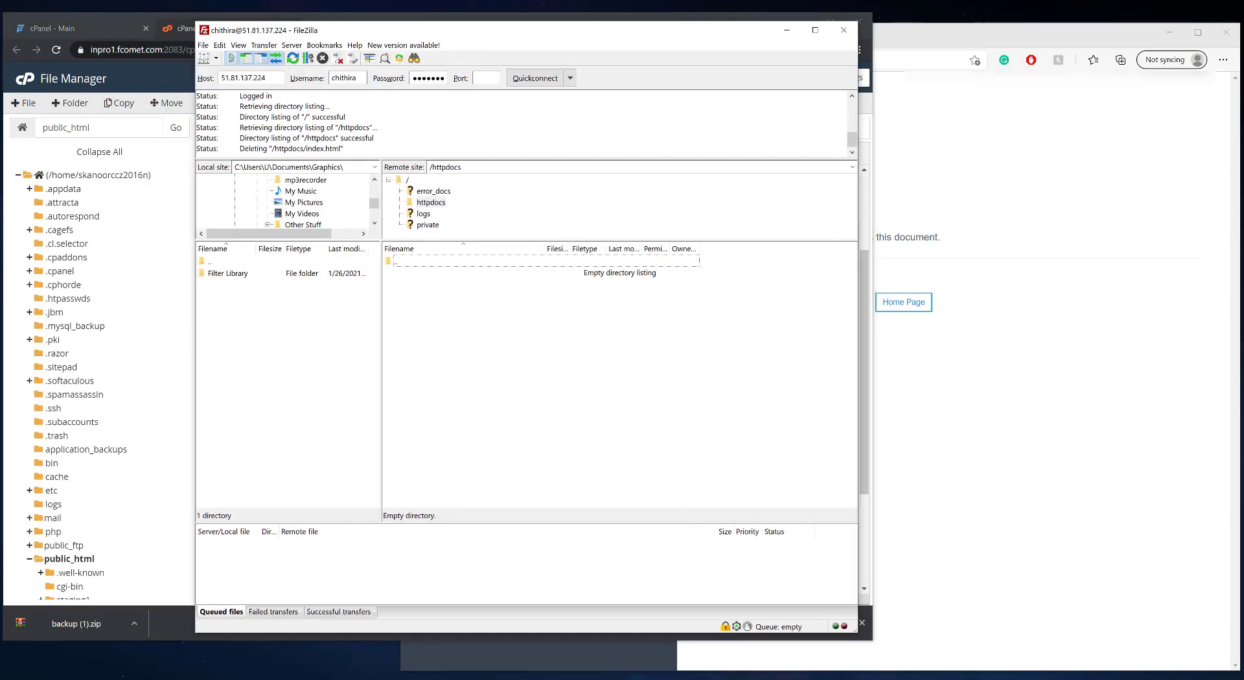
pyautogui.moveTo(76, 624); pyautogui.dragTo(488, 371)
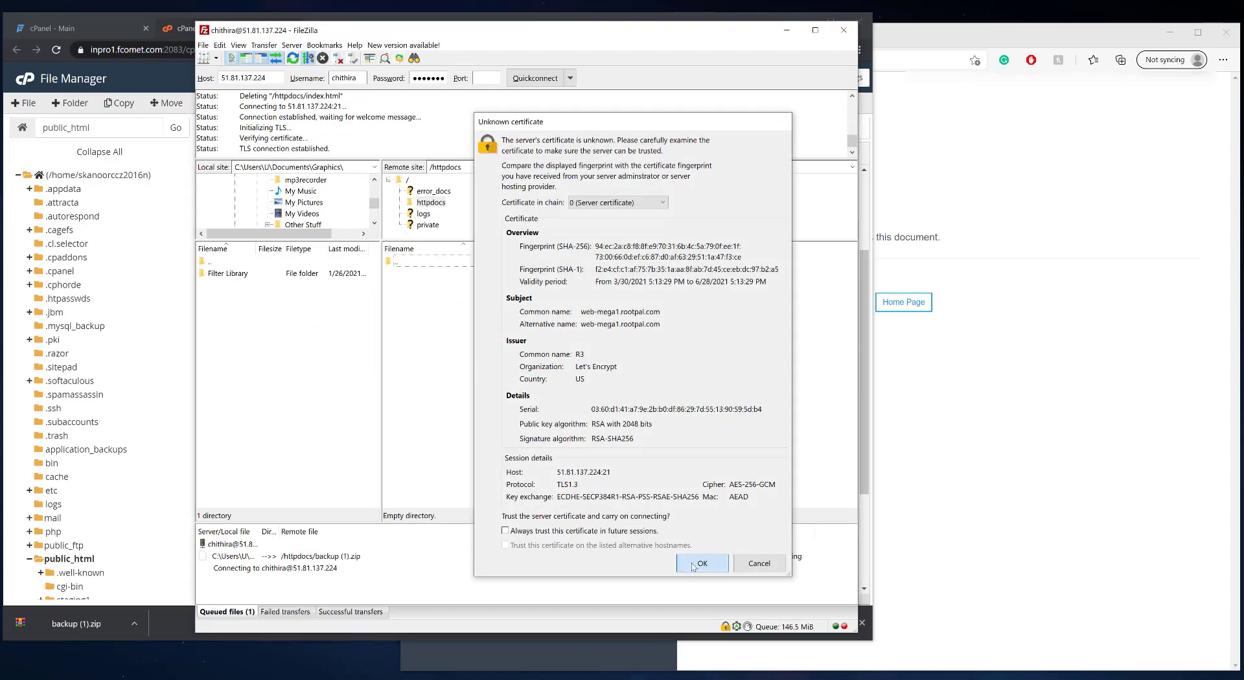
pyautogui.click(681, 562)
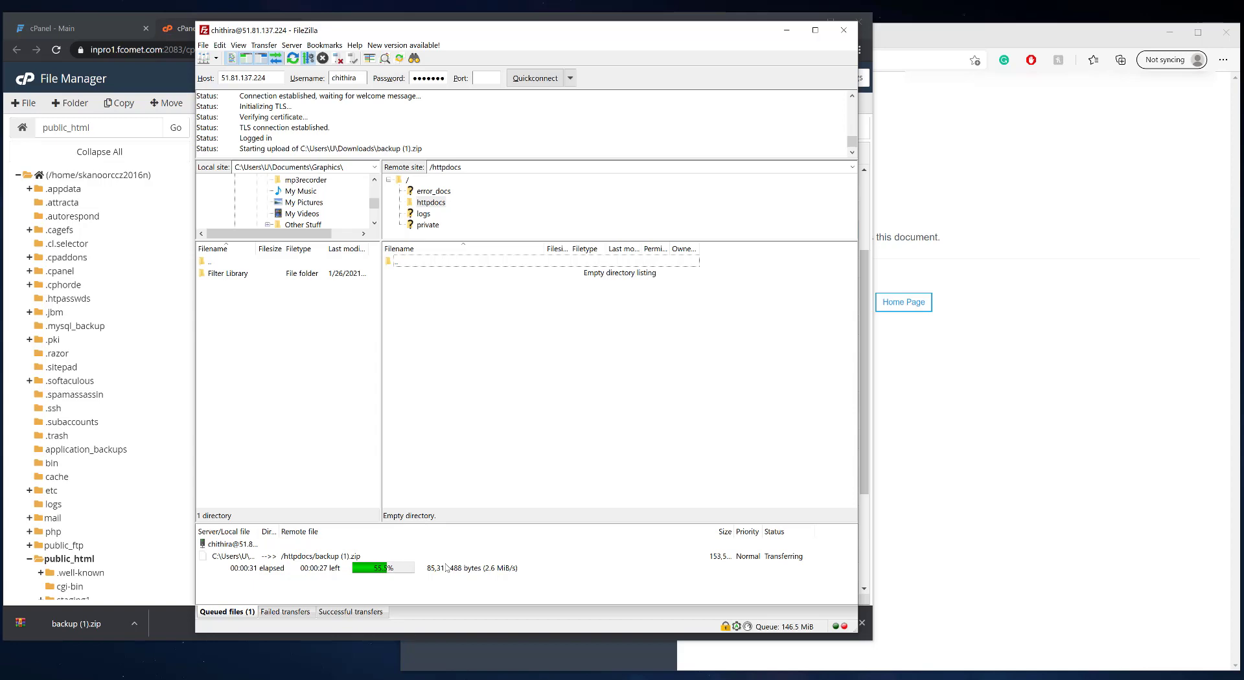
# Switch to the cPanel File Manager and open wp-config.php from public_html for editing.
pyautogui.click(179, 30)
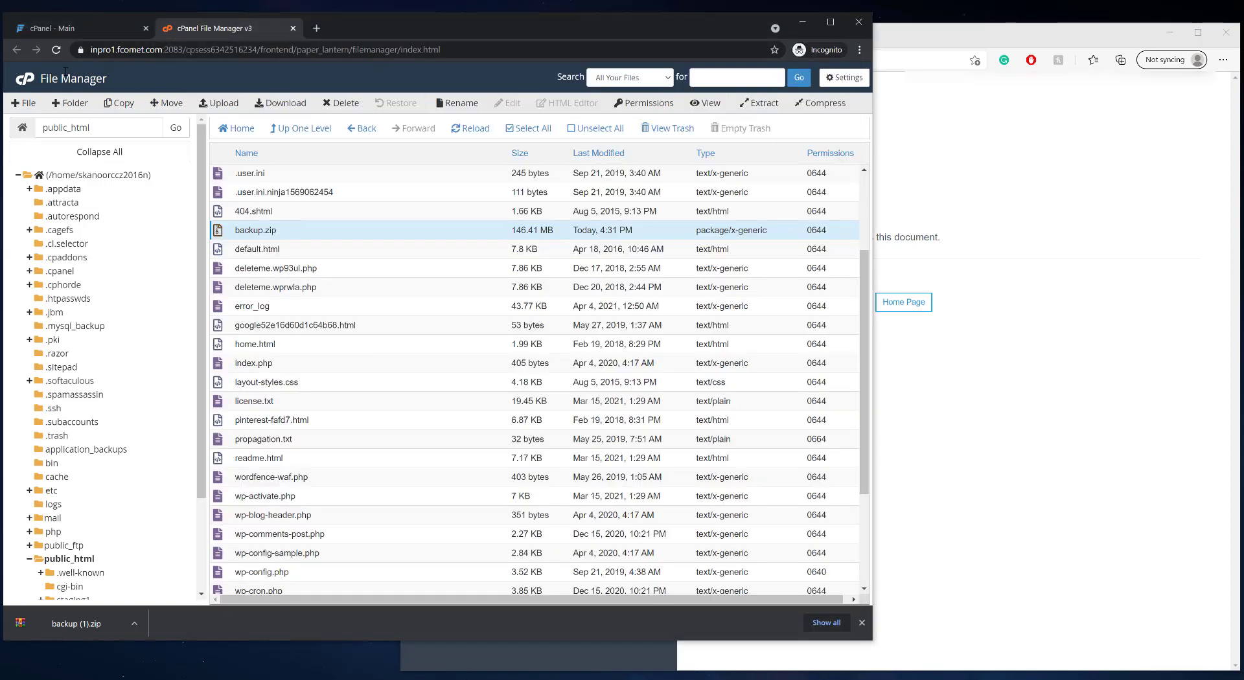
pyautogui.click(58, 29)
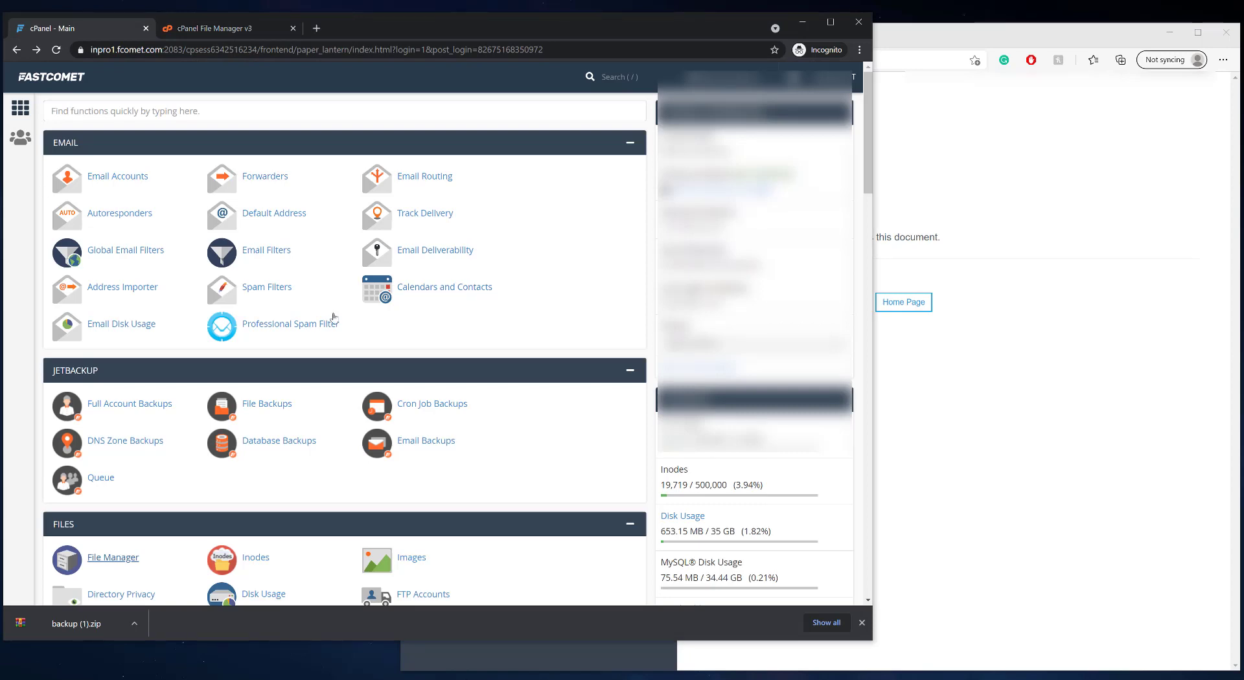
pyautogui.scroll(-4, 105, 362)
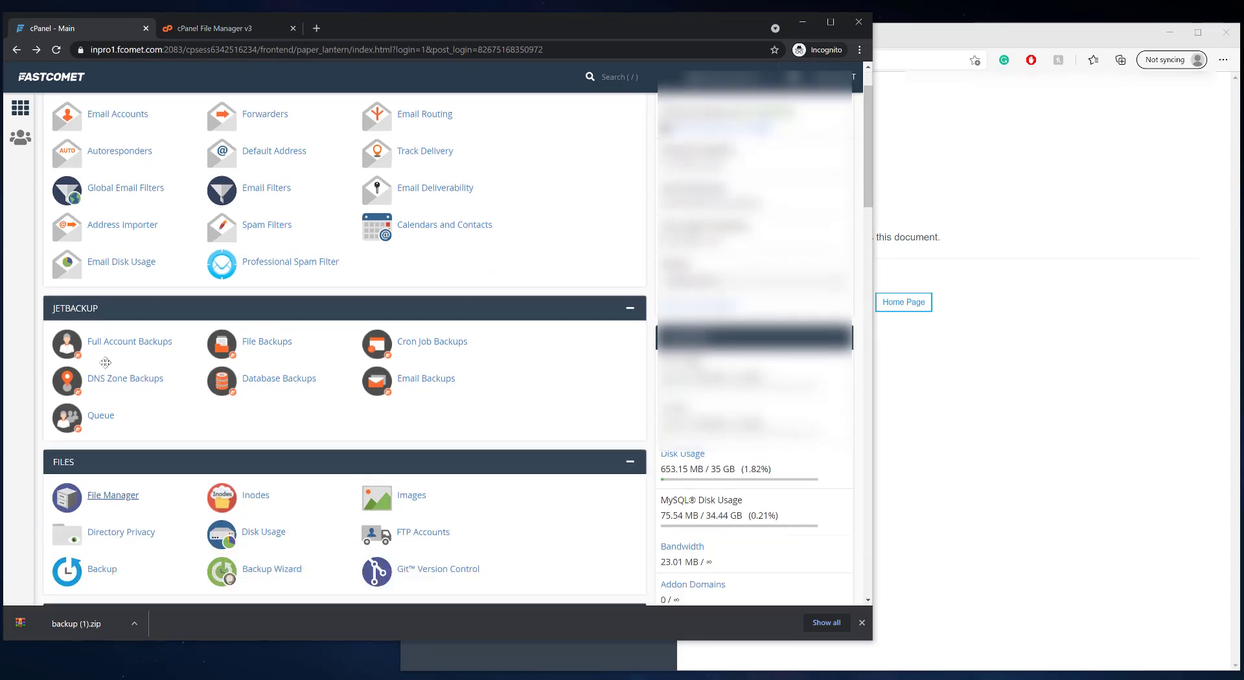
pyautogui.scroll(4, 104, 362)
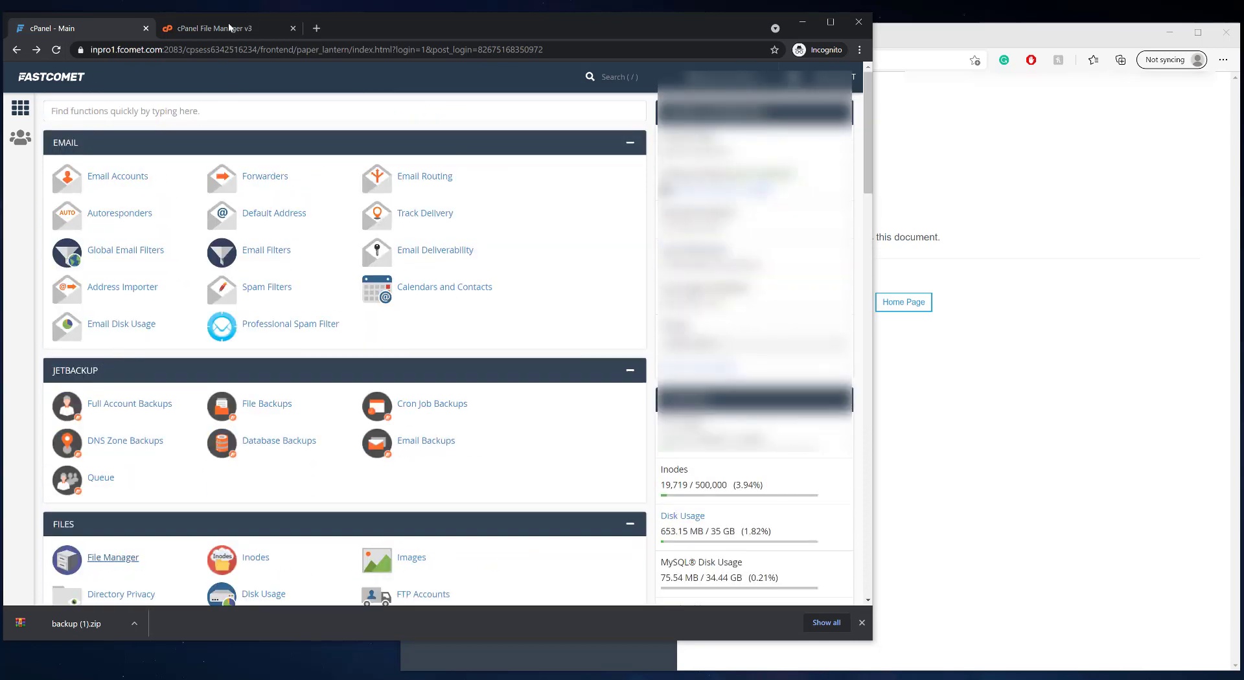
pyautogui.click(224, 29)
pyautogui.scroll(2, 335, 327)
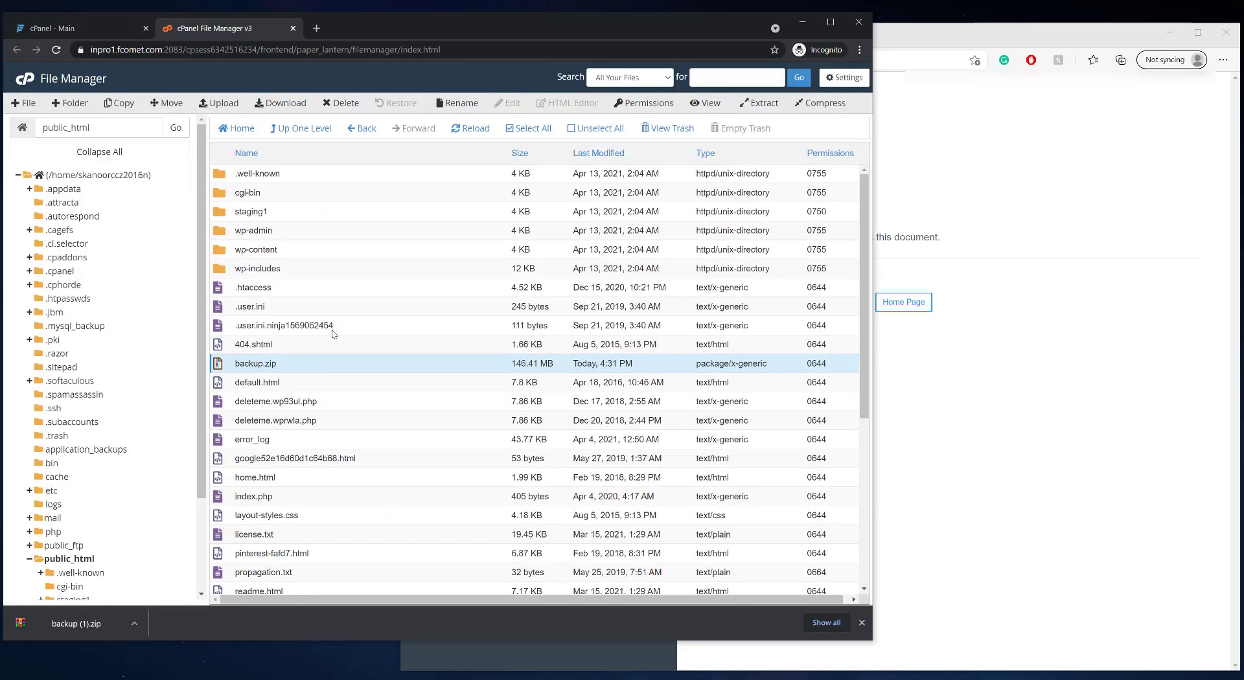
pyautogui.scroll(-3, 324, 367)
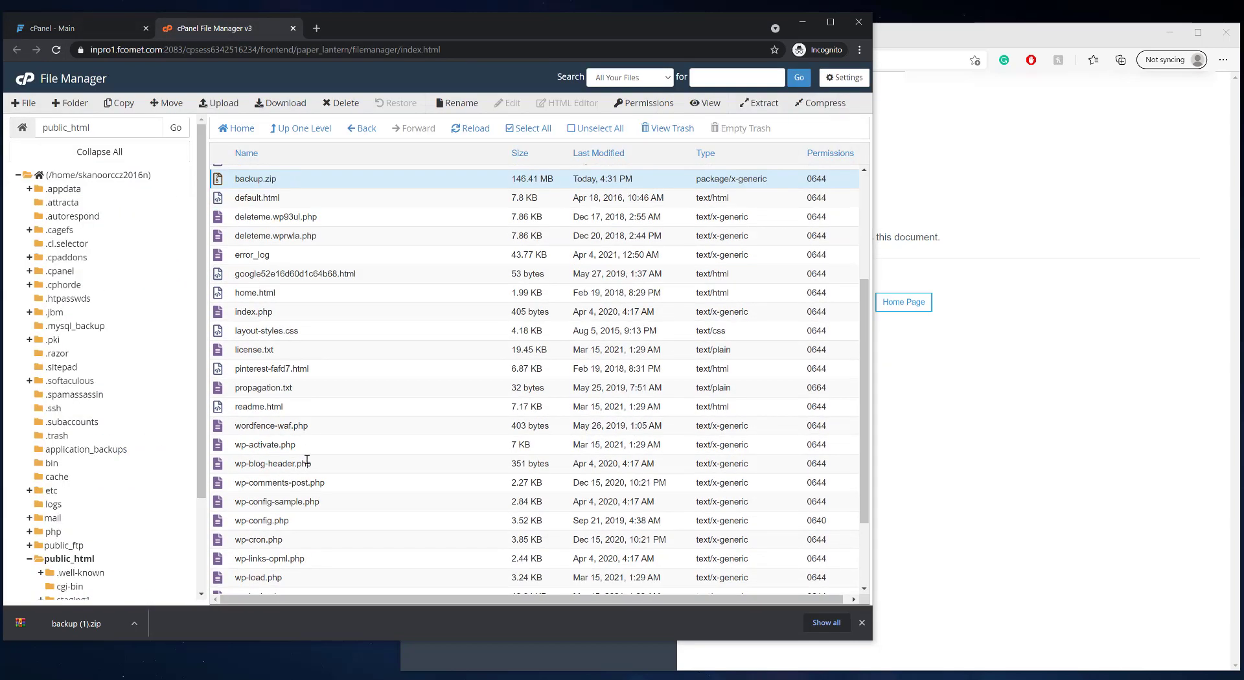
pyautogui.click(311, 521)
pyautogui.rightClick(311, 520)
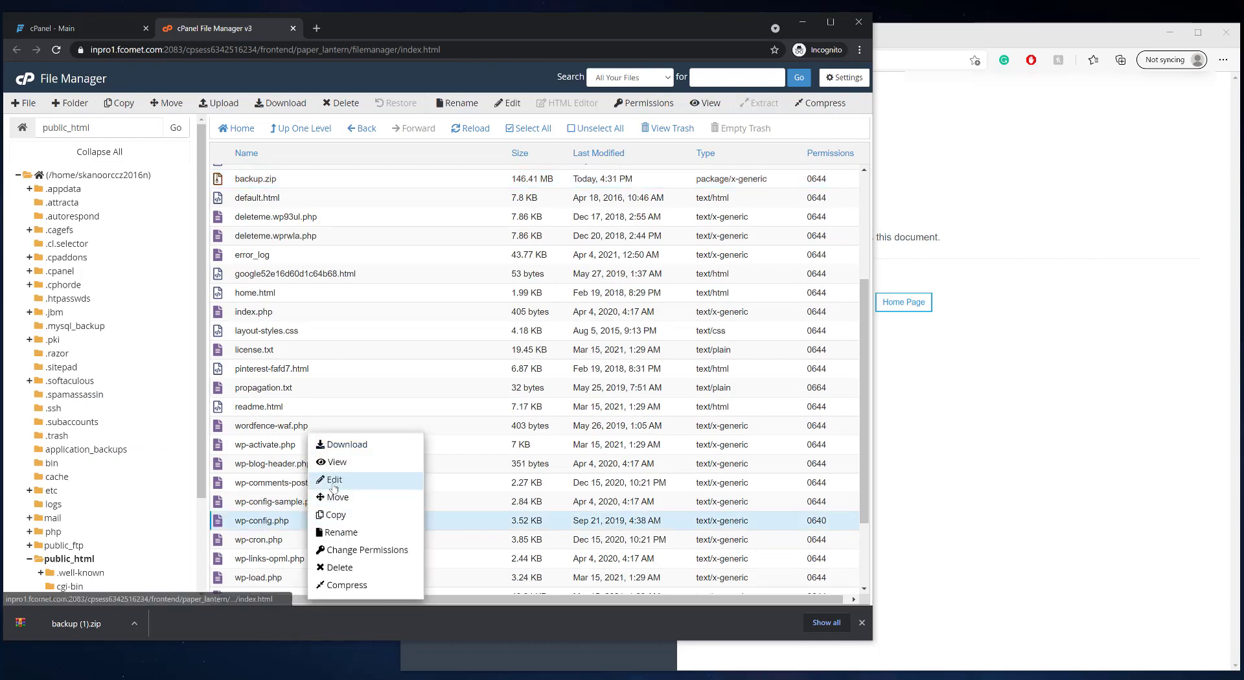
pyautogui.click(332, 480)
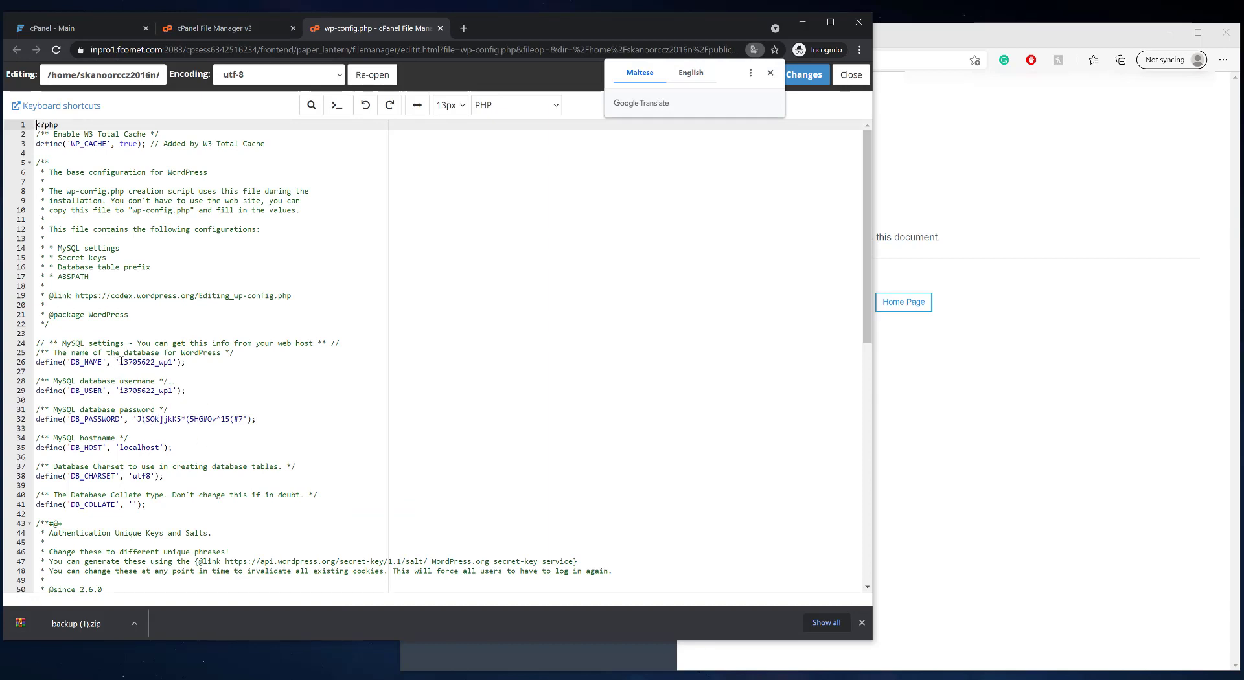
# Check the database name and username in wp-config.php, copy the DB_NAME value and close the editor.
pyautogui.moveTo(119, 364); pyautogui.dragTo(116, 390)
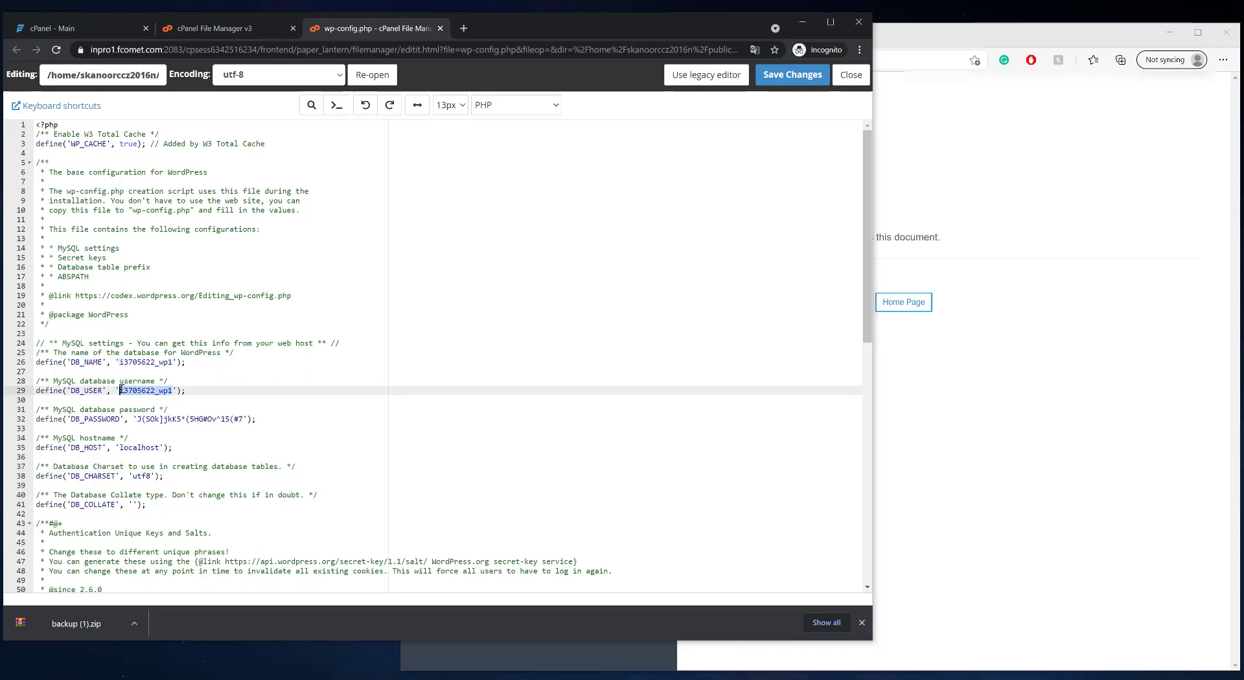
pyautogui.click(151, 364)
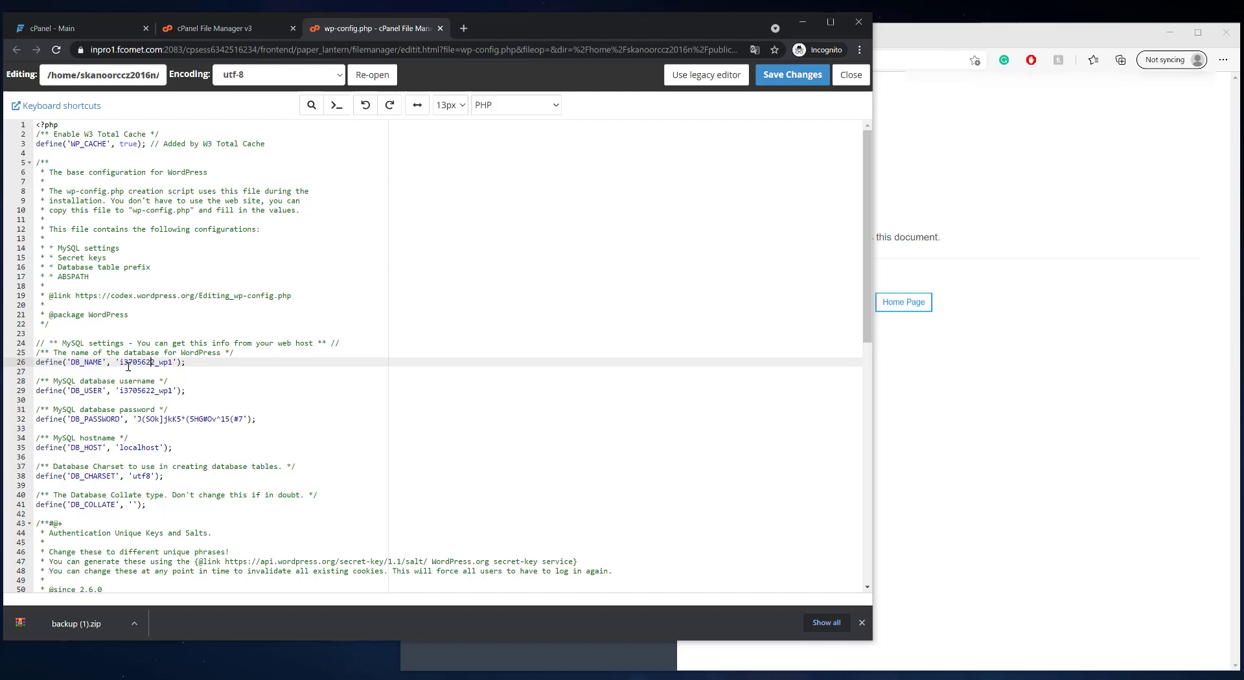
pyautogui.moveTo(119, 363); pyautogui.dragTo(173, 361)
pyautogui.click(138, 344)
pyautogui.moveTo(120, 363); pyautogui.dragTo(175, 361)
pyautogui.click(850, 75)
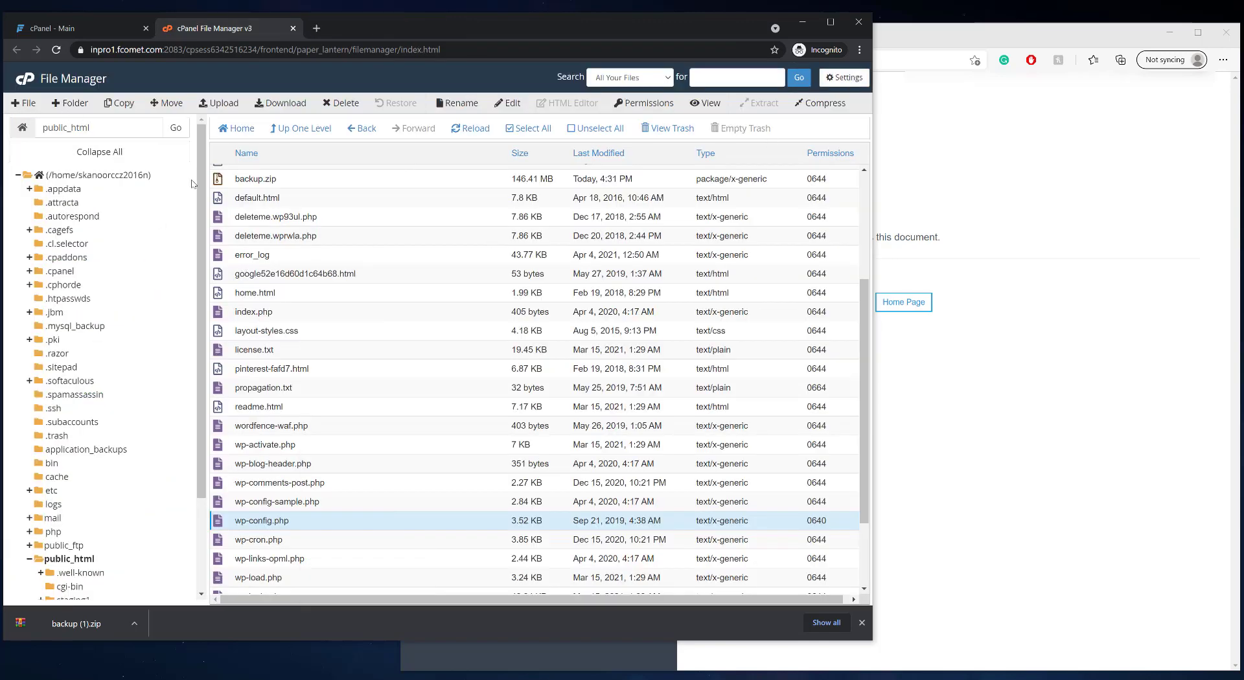
# Open MySQL Databases from the cPanel home page and examine the list of current databases.
pyautogui.click(59, 30)
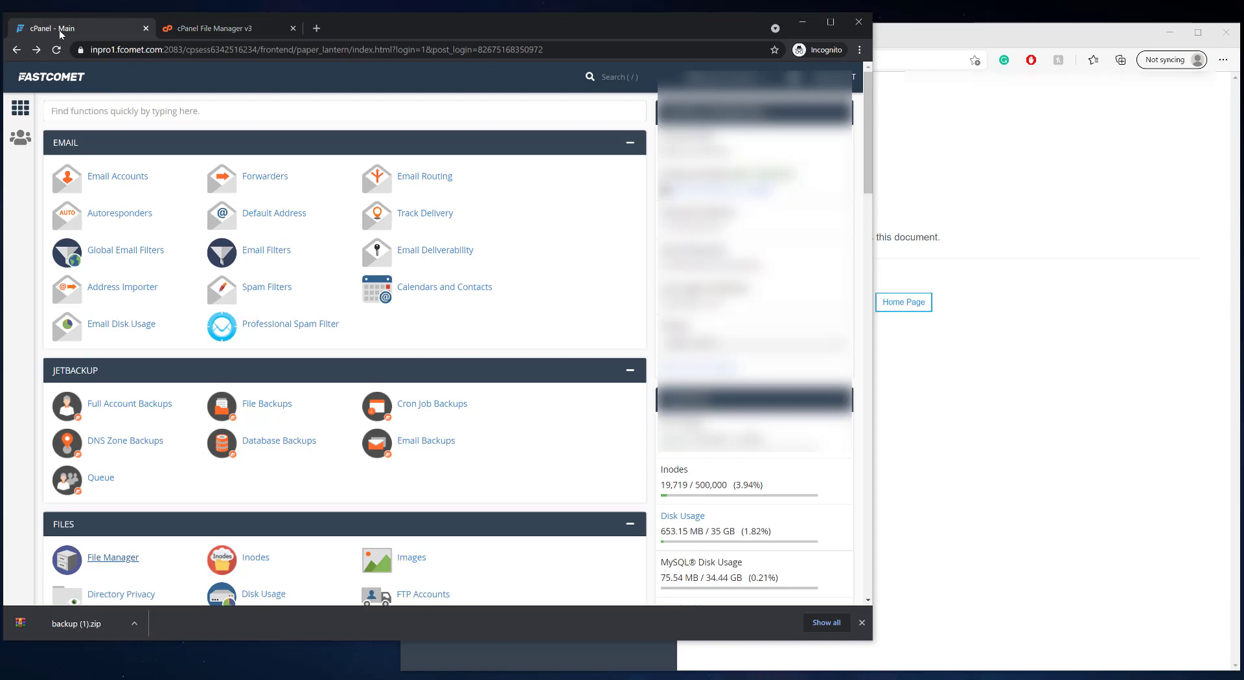
pyautogui.scroll(-1, 228, 397)
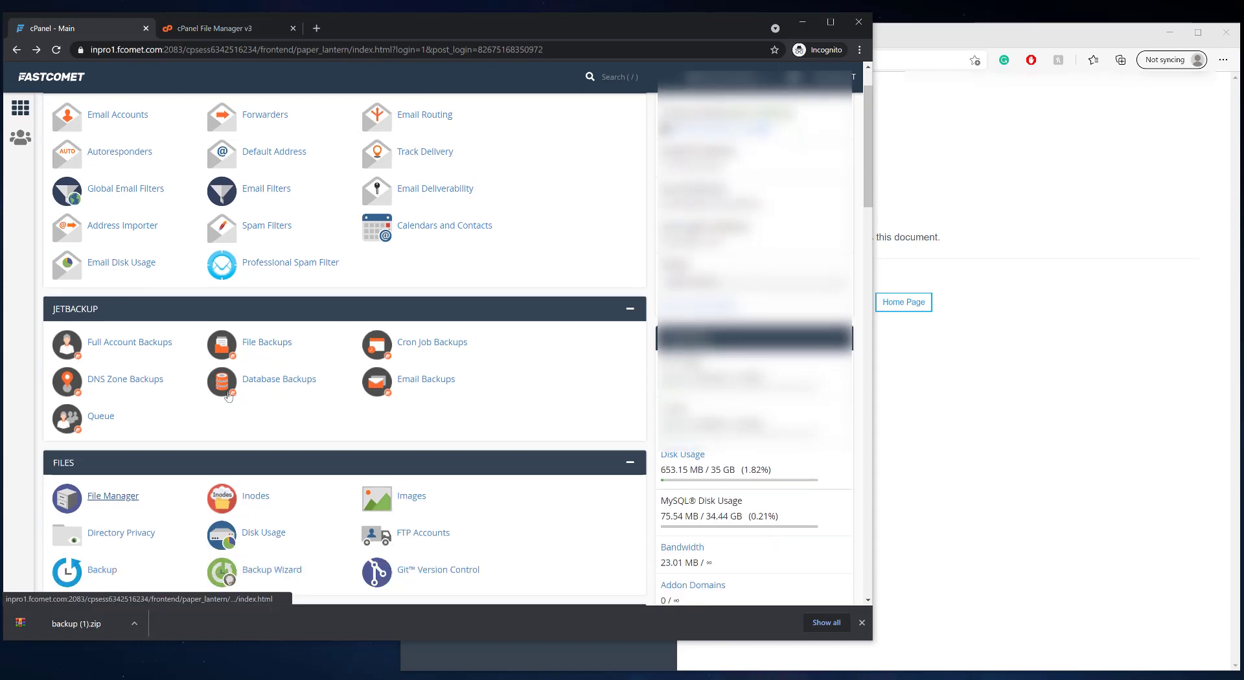
pyautogui.scroll(-6, 228, 395)
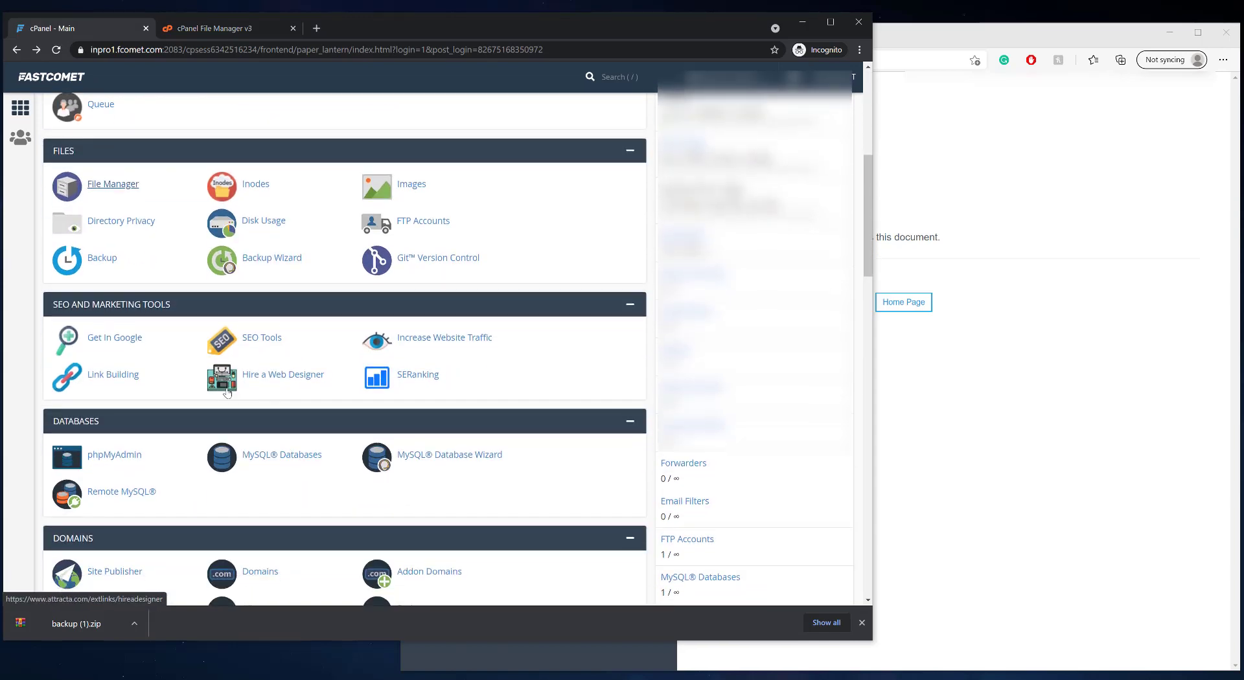
pyautogui.scroll(-1, 233, 379)
pyautogui.click(275, 278)
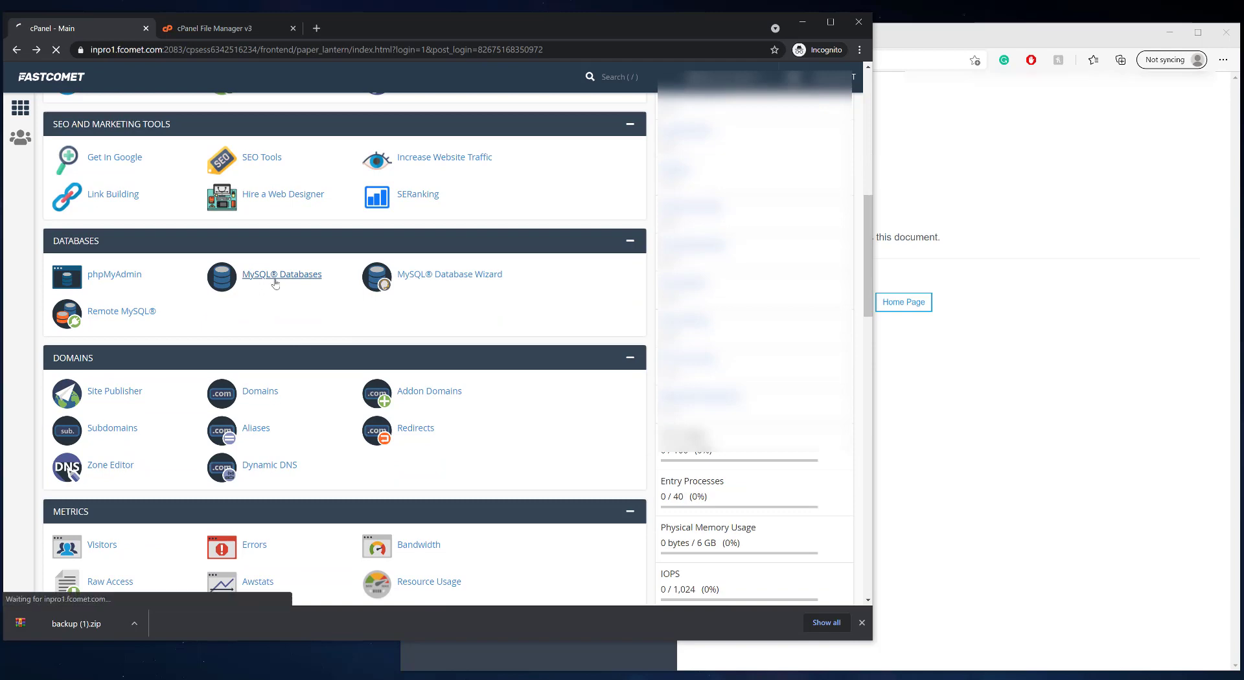
pyautogui.scroll(-1, 276, 283)
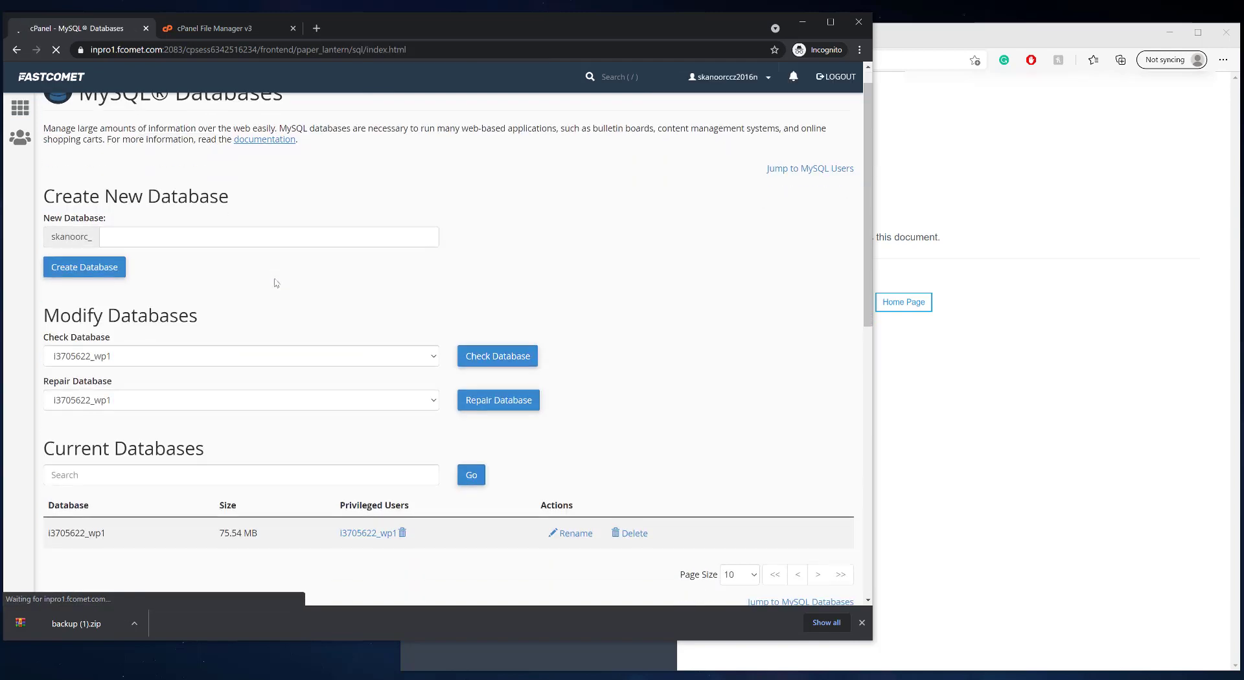
pyautogui.scroll(-3, 298, 301)
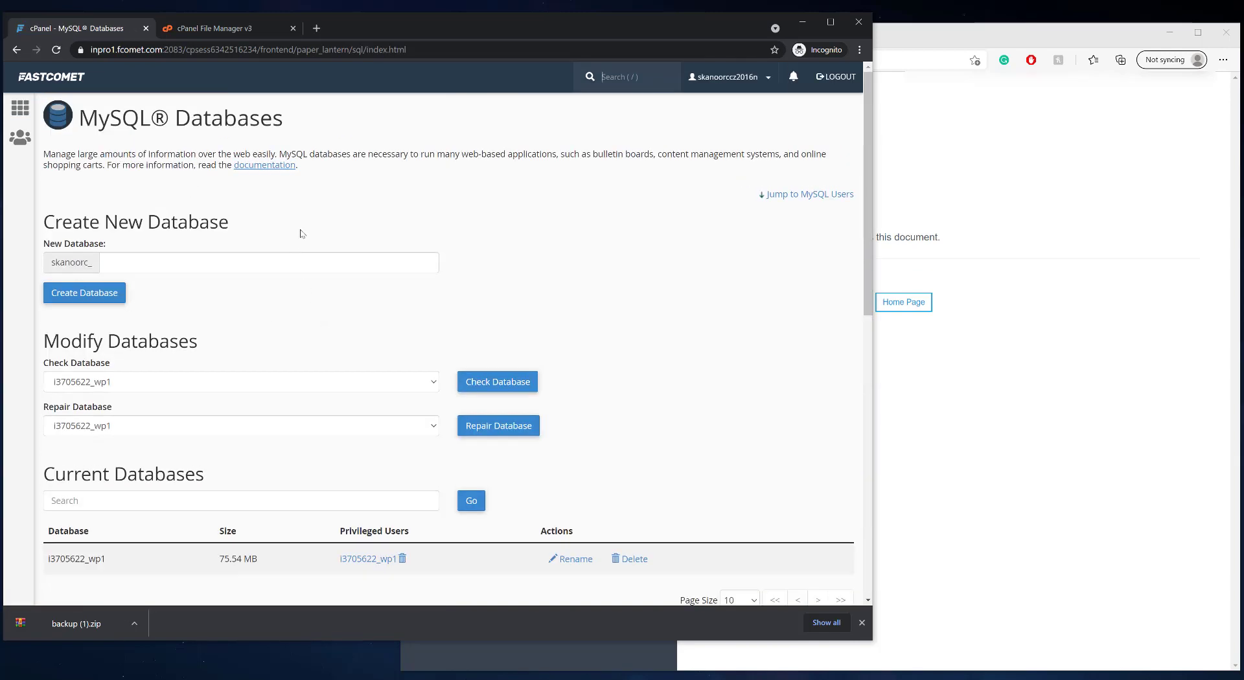
# Filter the cPanel home page functions by "backup" and review the database backups in JetBackup.
pyautogui.click(51, 82)
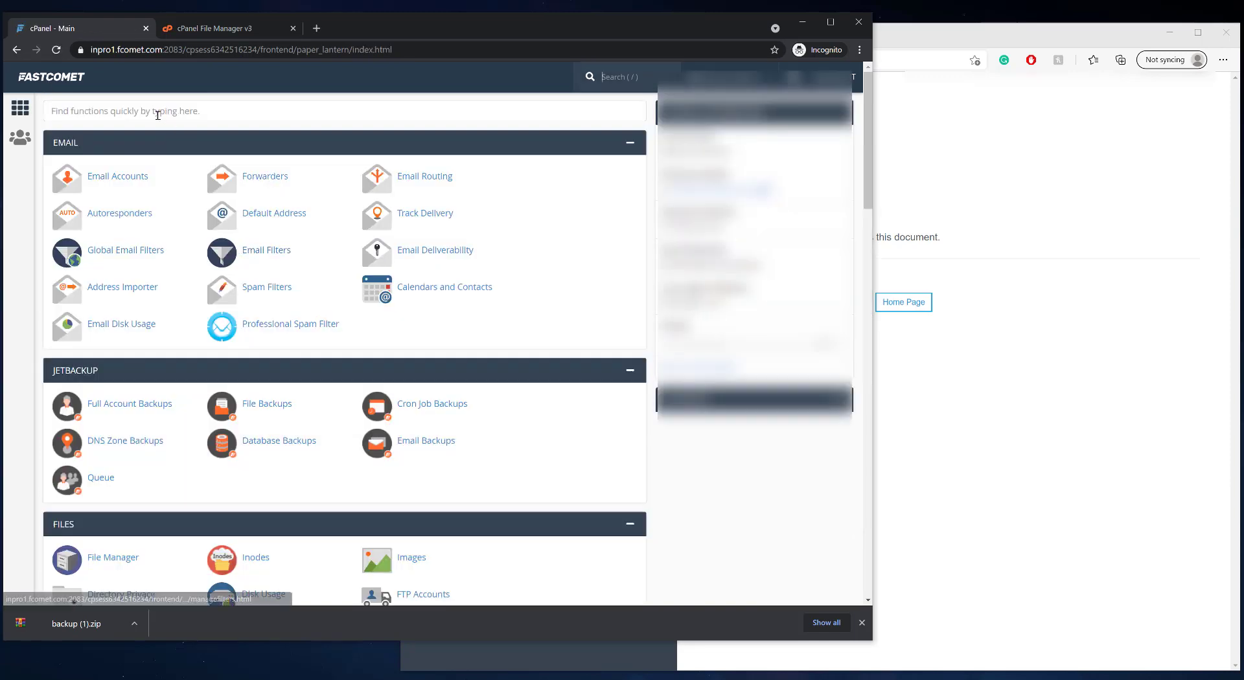
pyautogui.write('backup')
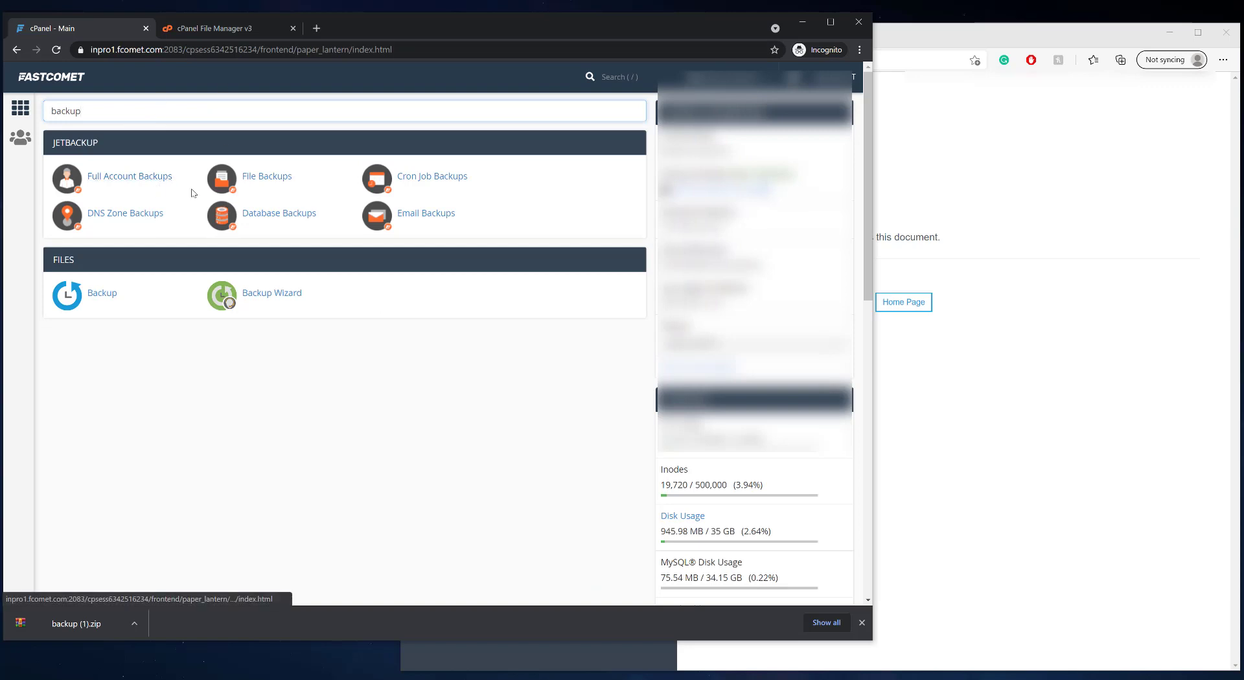
pyautogui.click(301, 220)
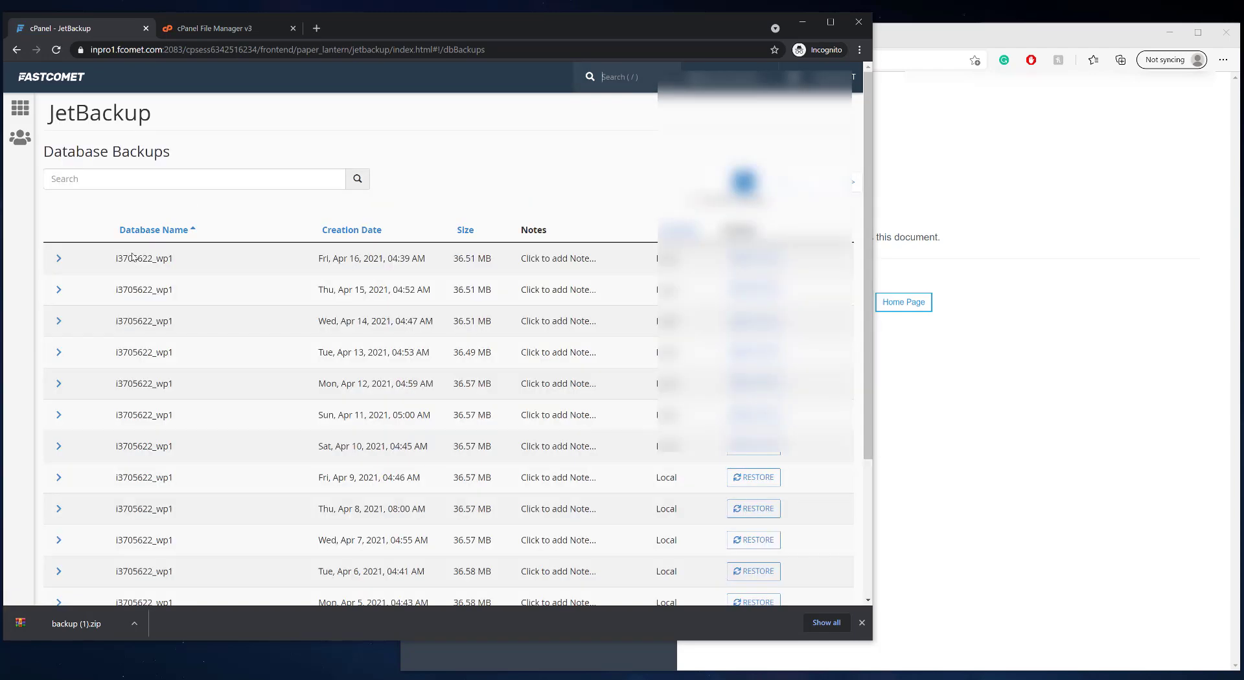
pyautogui.scroll(-5, 132, 256)
pyautogui.scroll(5, 131, 253)
# Return to the cPanel home page and open the Backup tool from the Files section.
pyautogui.click(50, 85)
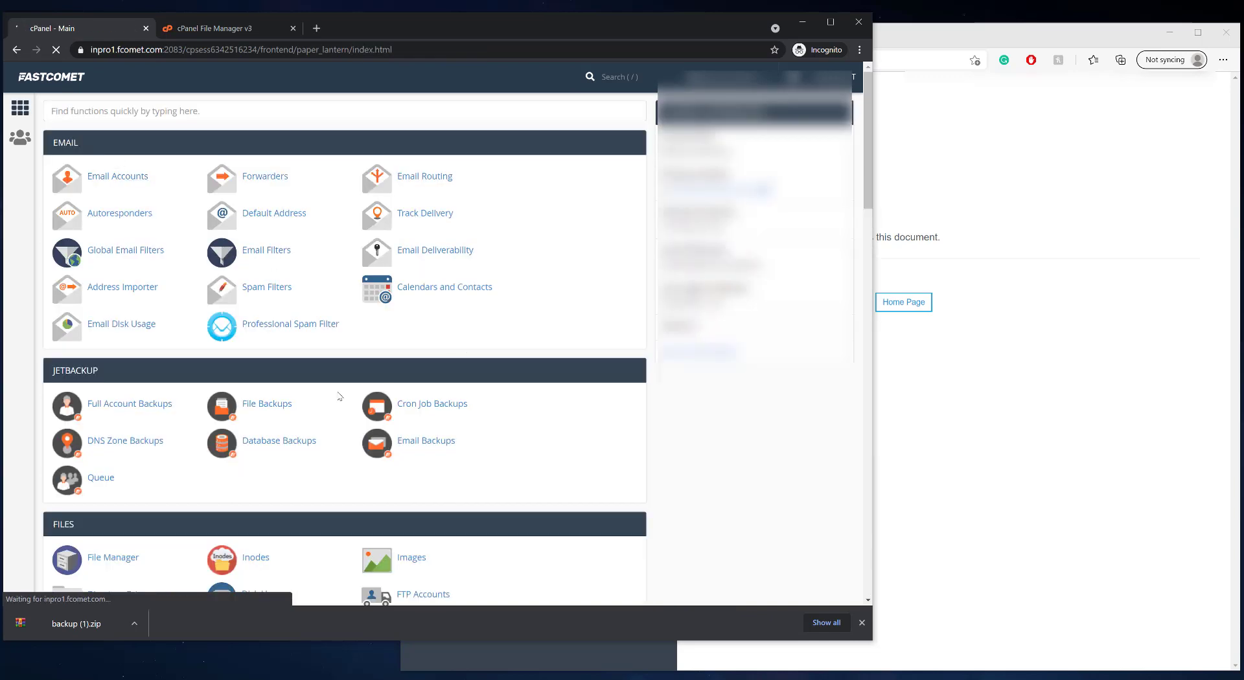
pyautogui.scroll(-2, 280, 330)
pyautogui.scroll(-4, 156, 324)
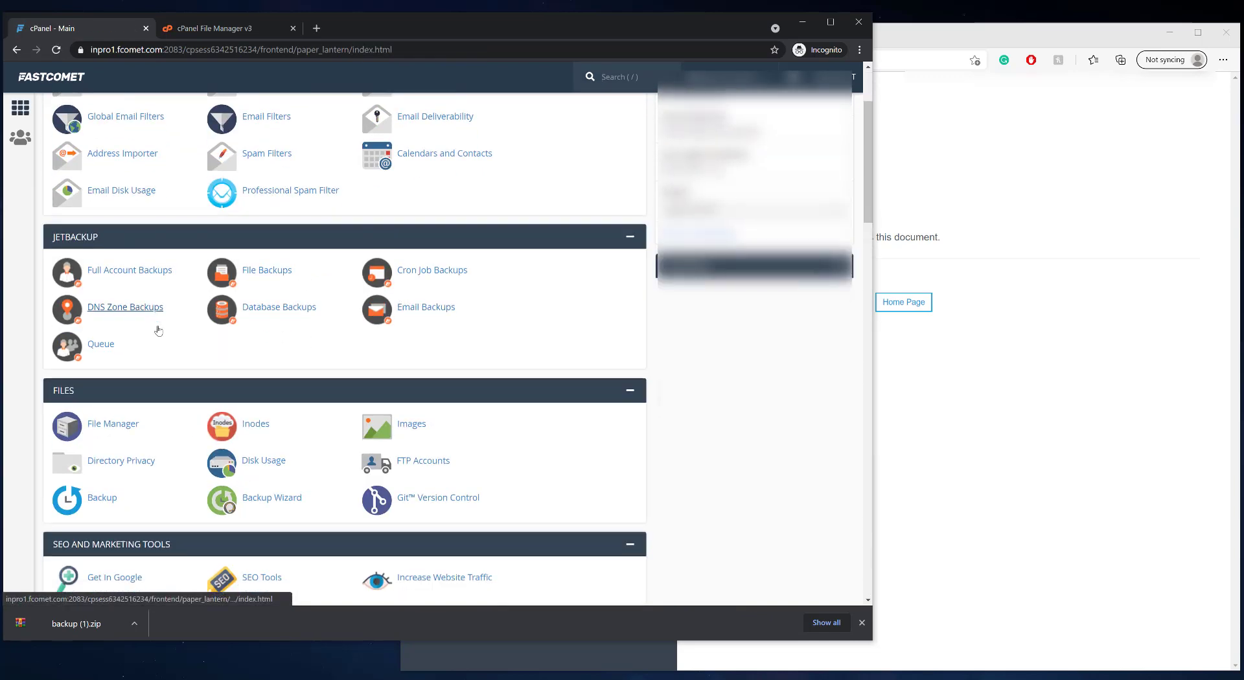
pyautogui.click(125, 270)
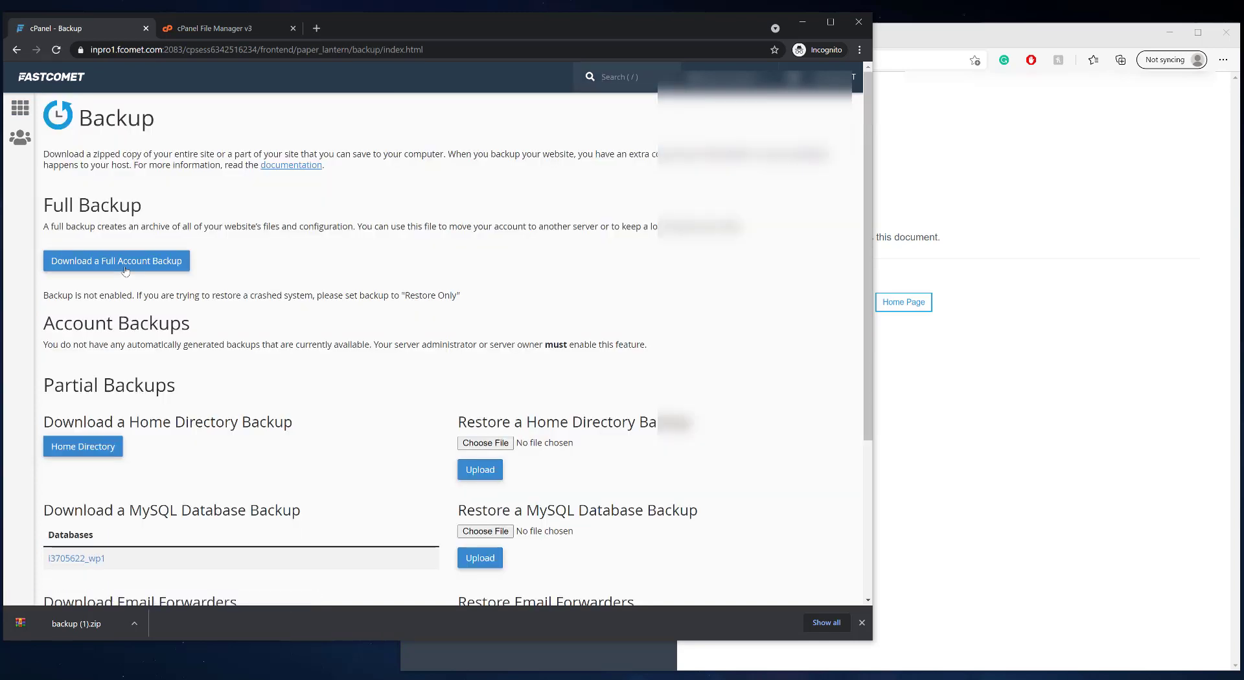
pyautogui.click(37, 78)
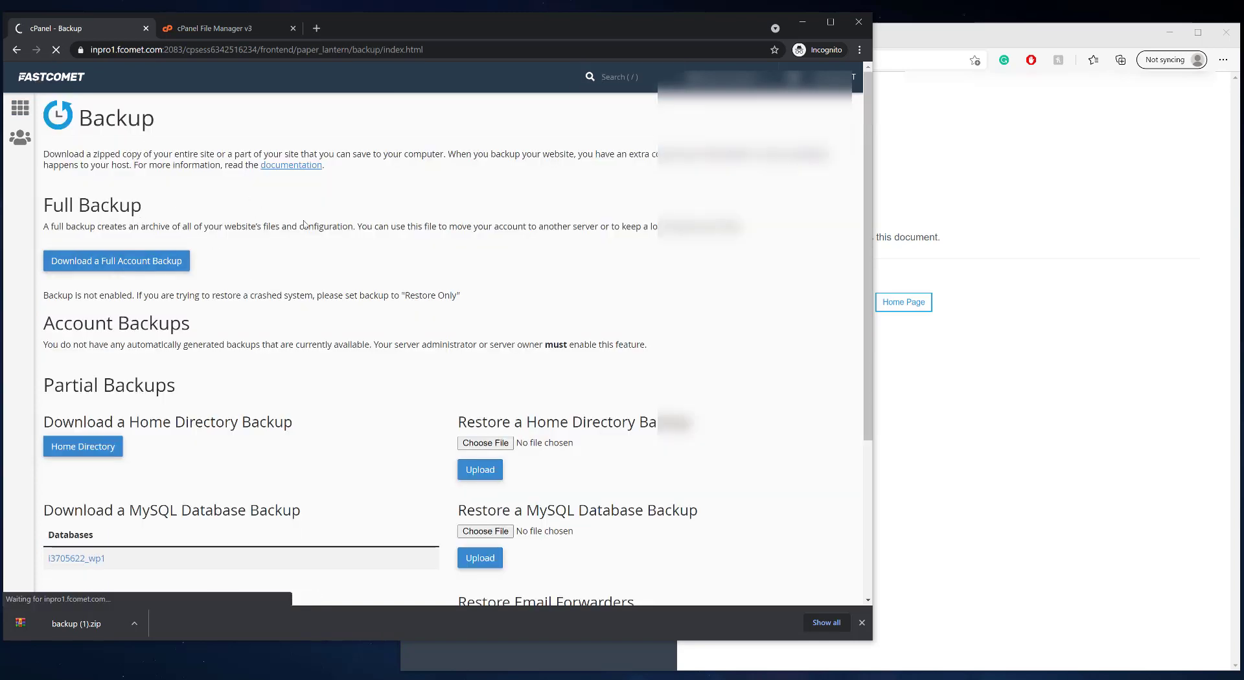
pyautogui.scroll(-1, 253, 395)
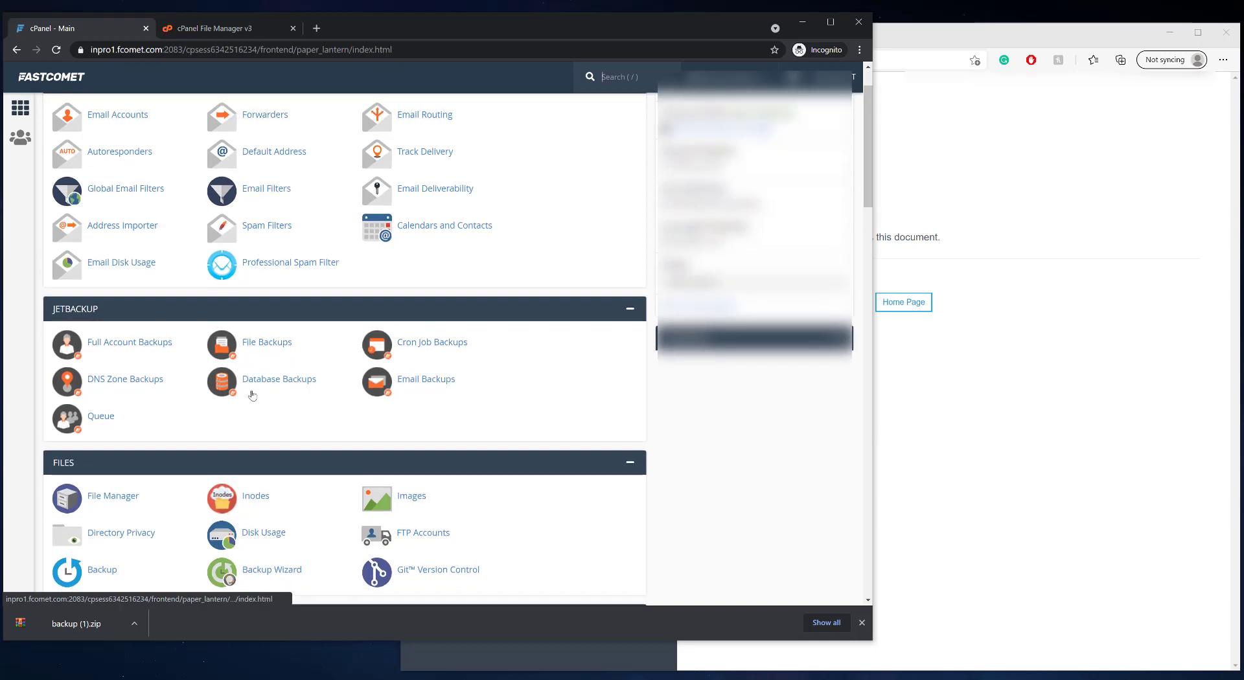
pyautogui.scroll(-2, 185, 358)
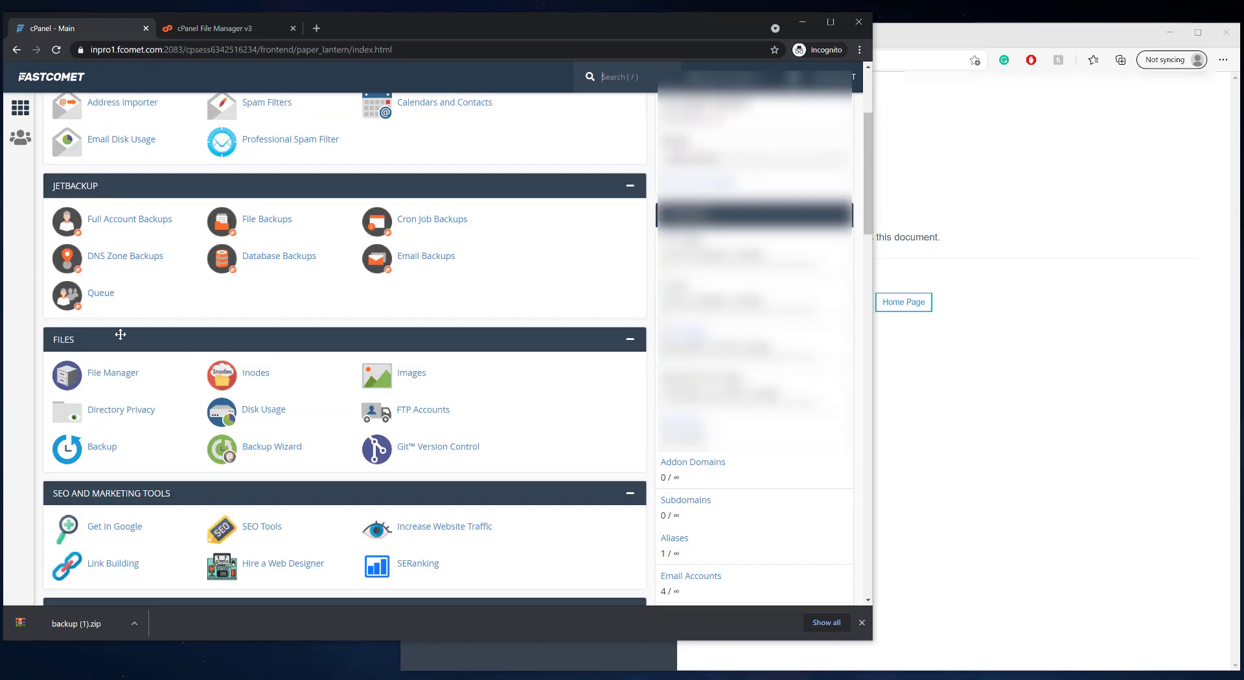
pyautogui.click(101, 447)
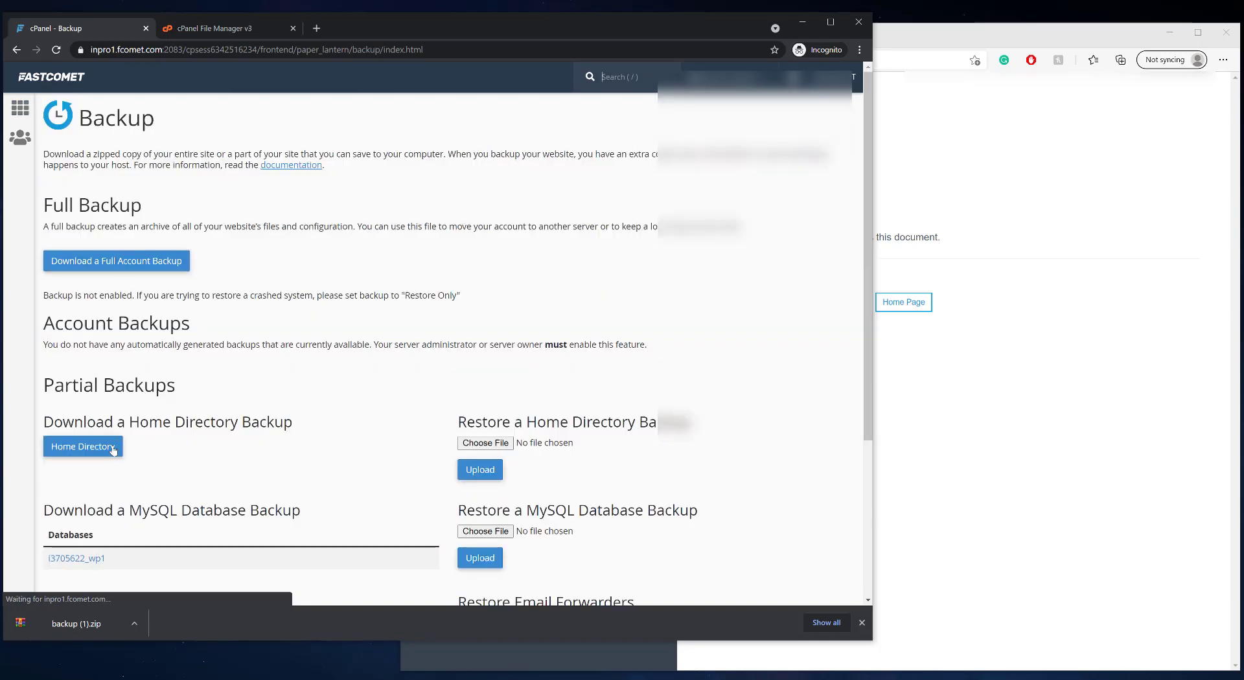
# Find i3705622_wp1 on the Backup page and download its MySQL database backup.
pyautogui.scroll(-4, 116, 422)
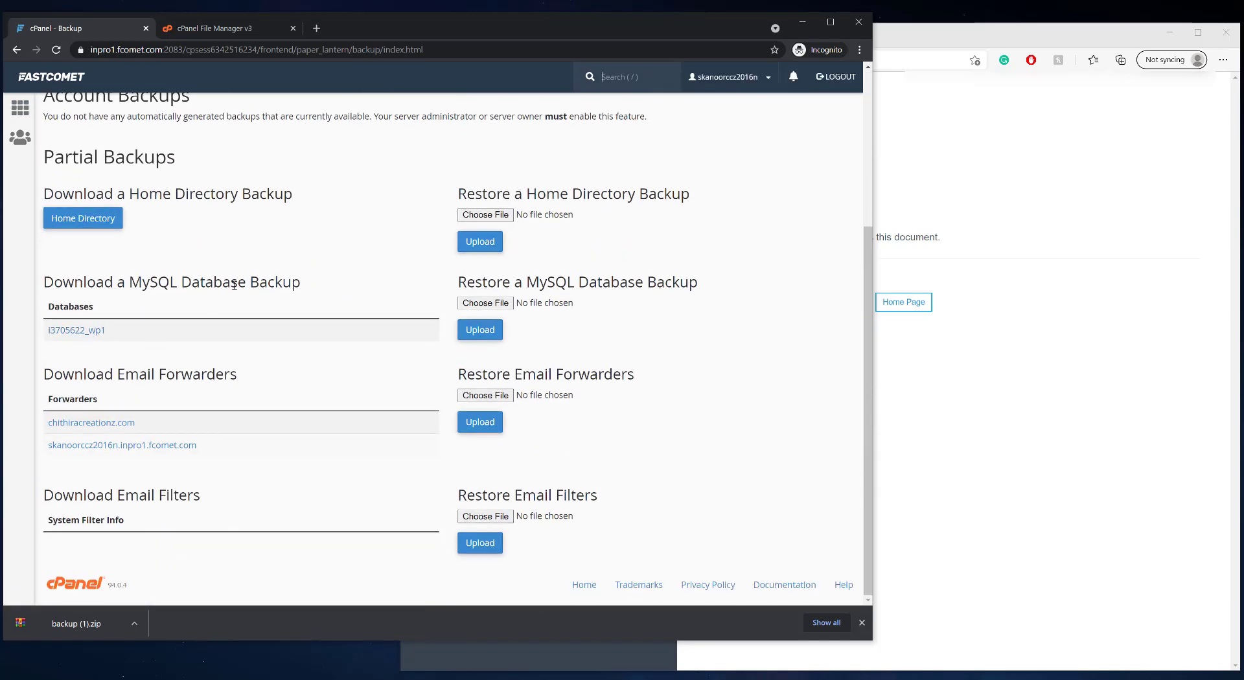
pyautogui.hotkey('ctrl', 'f')
pyautogui.write('i3705622_wp1')
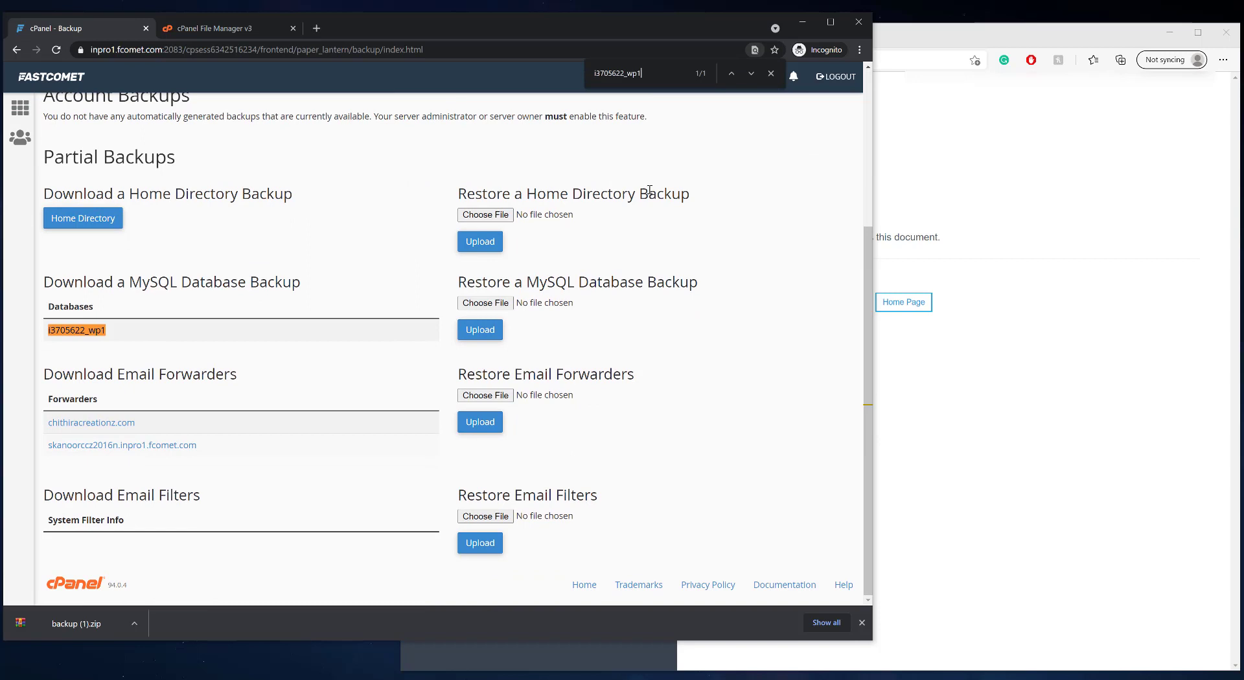
pyautogui.click(771, 74)
pyautogui.click(146, 286)
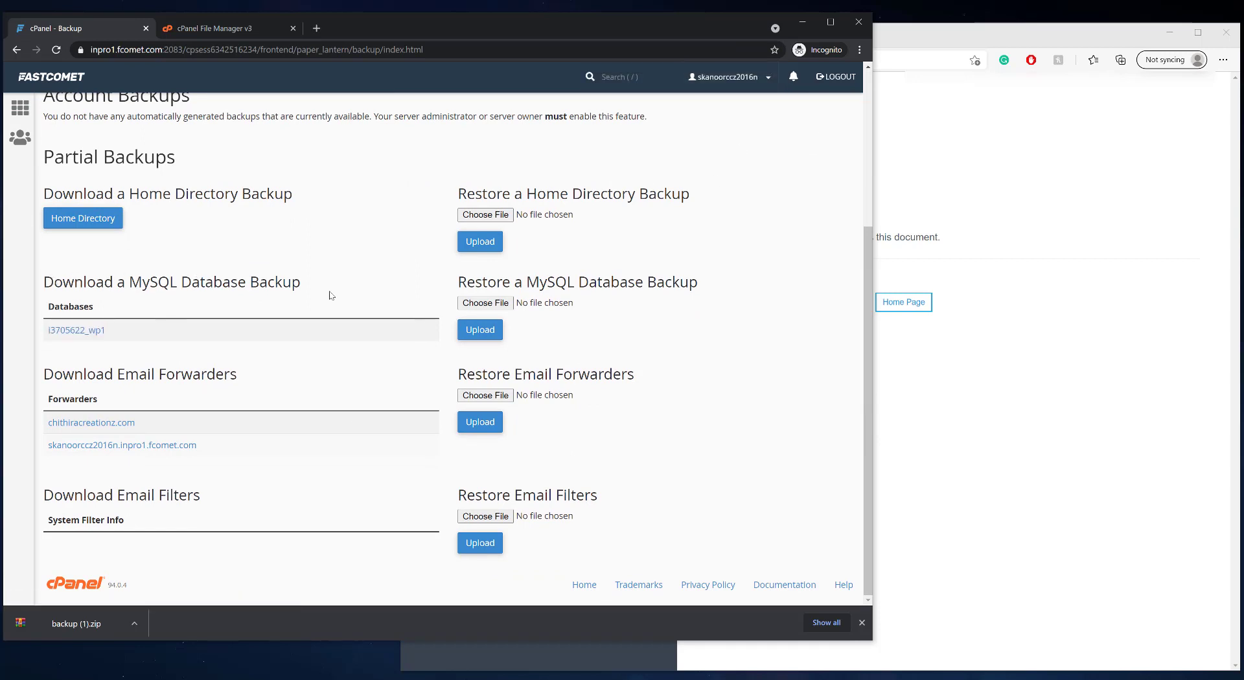
pyautogui.scroll(2, 331, 295)
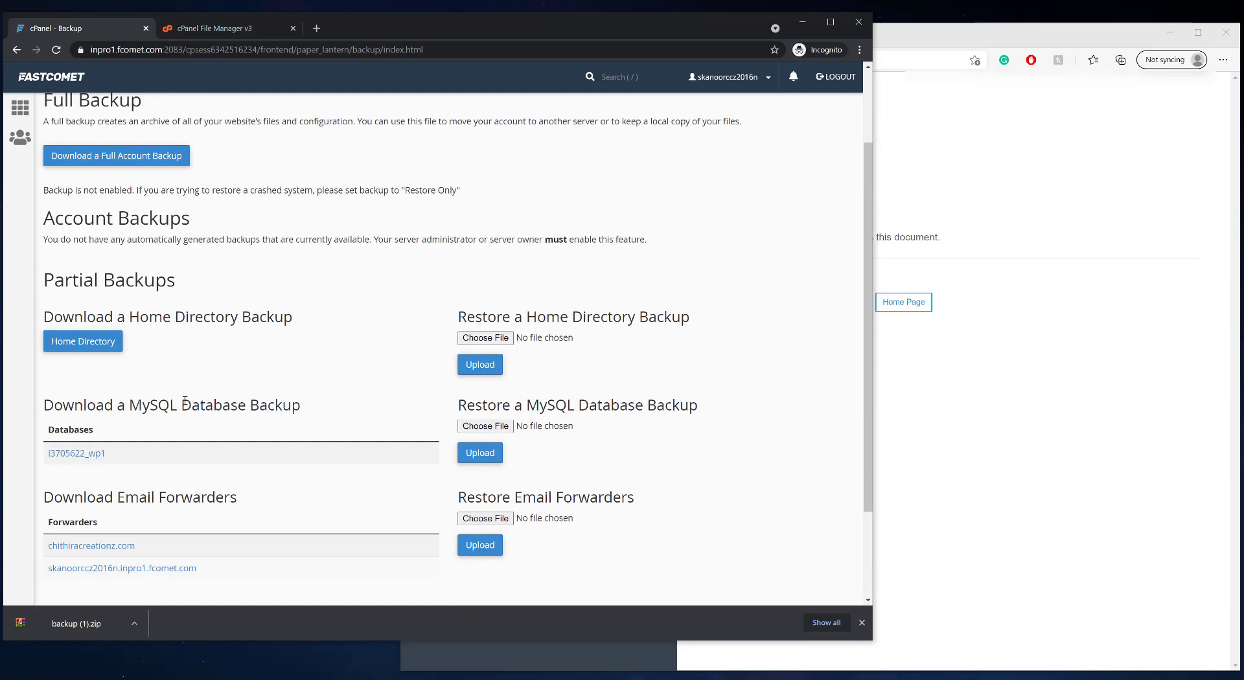
pyautogui.click(80, 455)
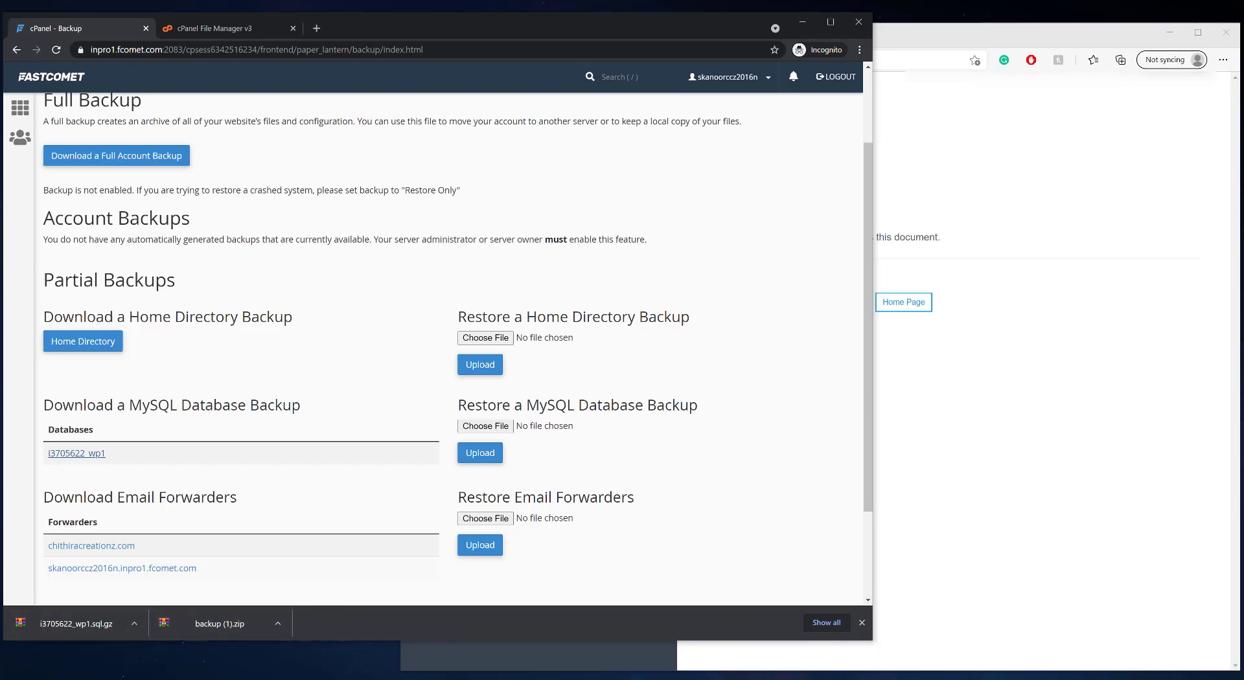
# Switch to FileZilla and check the backup (1).zip upload in httpdocs.
pyautogui.click(731, 675)
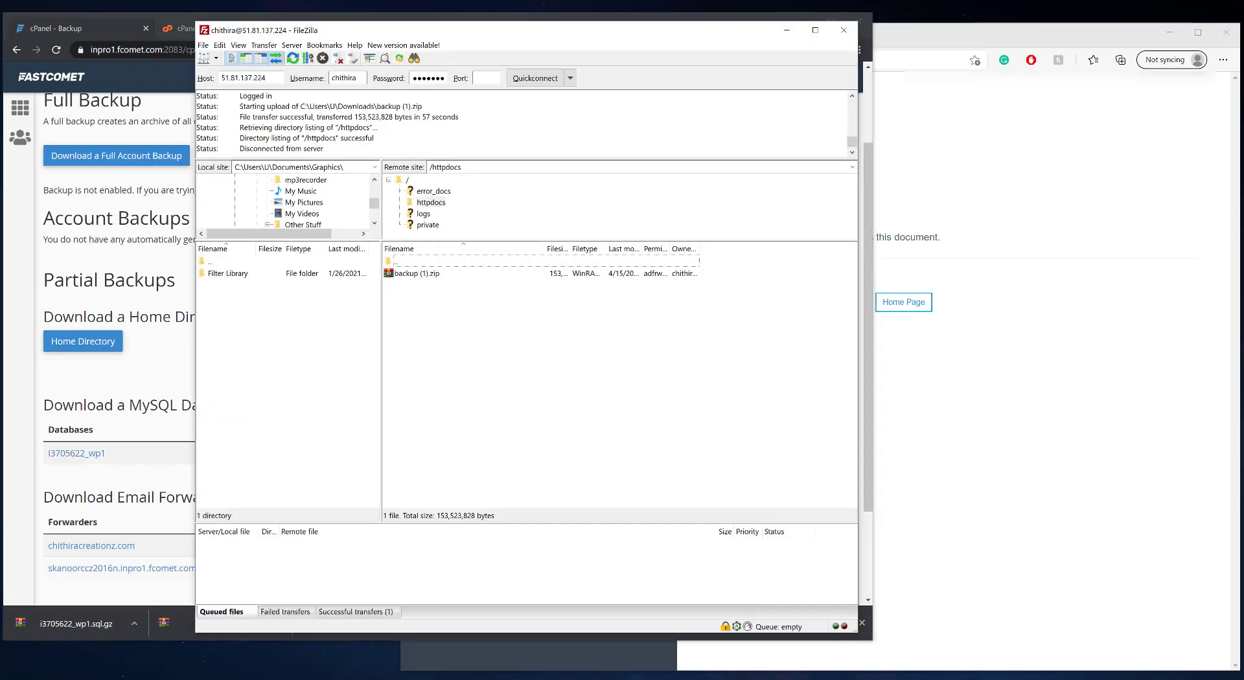
pyautogui.click(134, 622)
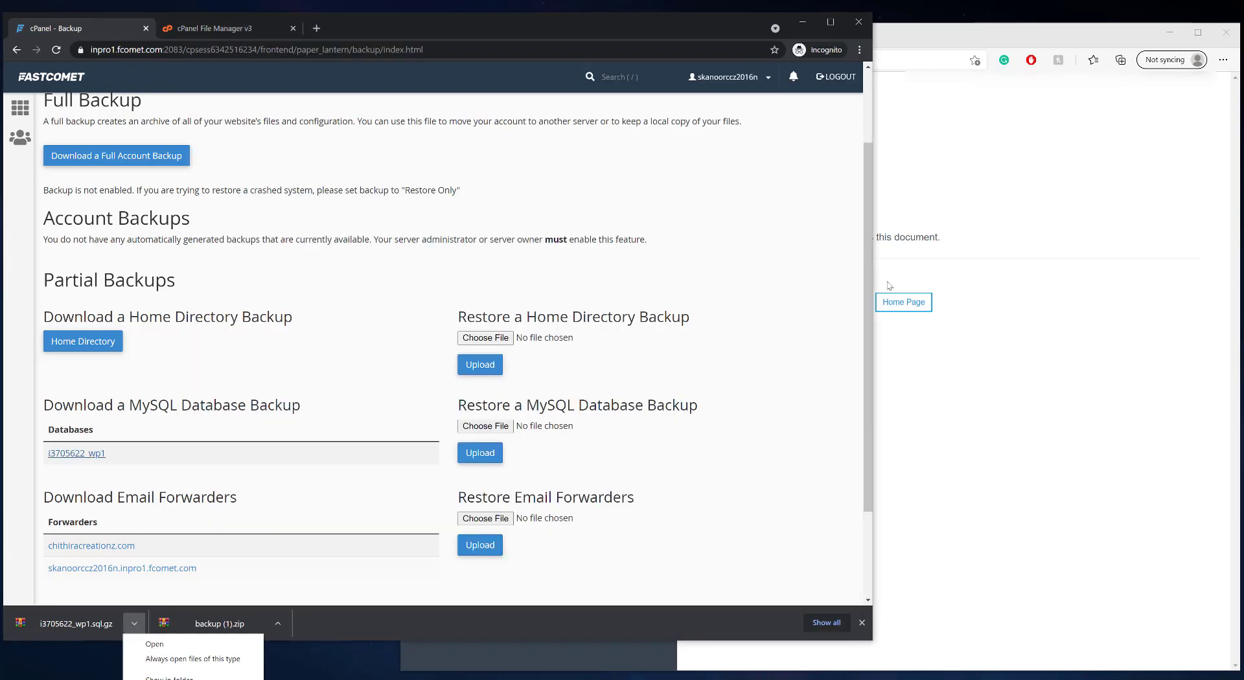
pyautogui.hotkey('alt', 'Tab')
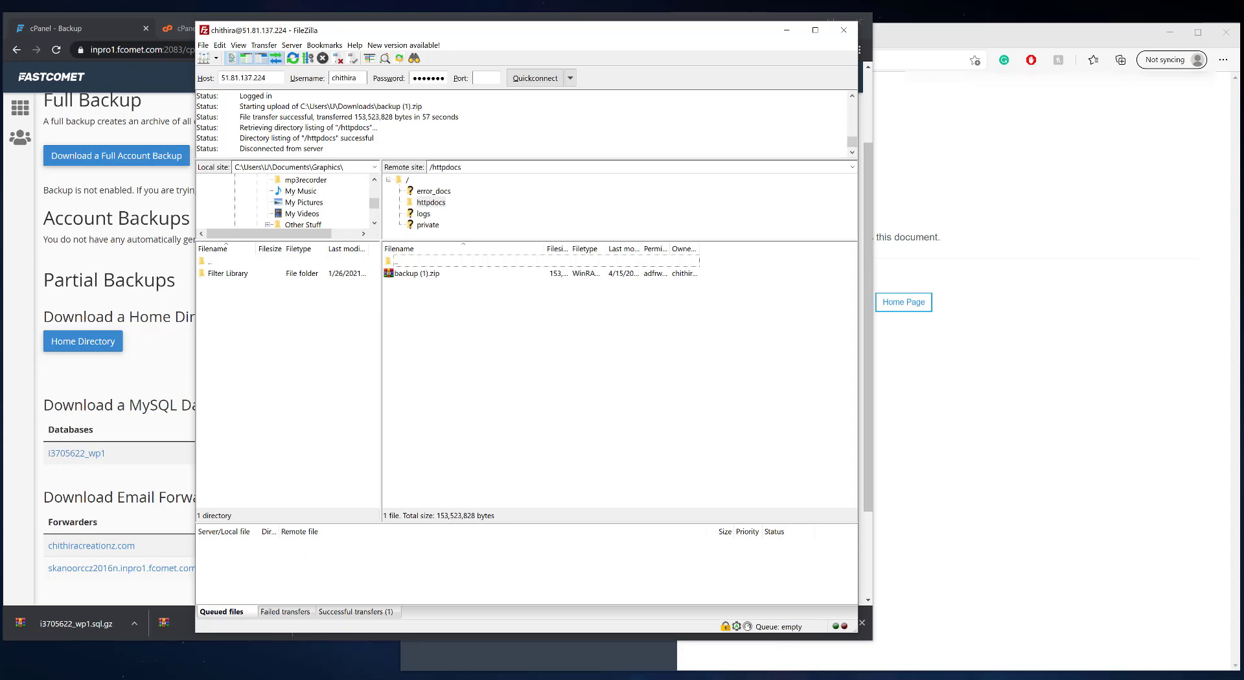
# Upload the downloaded i3705622_wp1.sql.gz database backup to the httpdocs folder on the FTP server.
pyautogui.moveTo(76, 624); pyautogui.dragTo(516, 361)
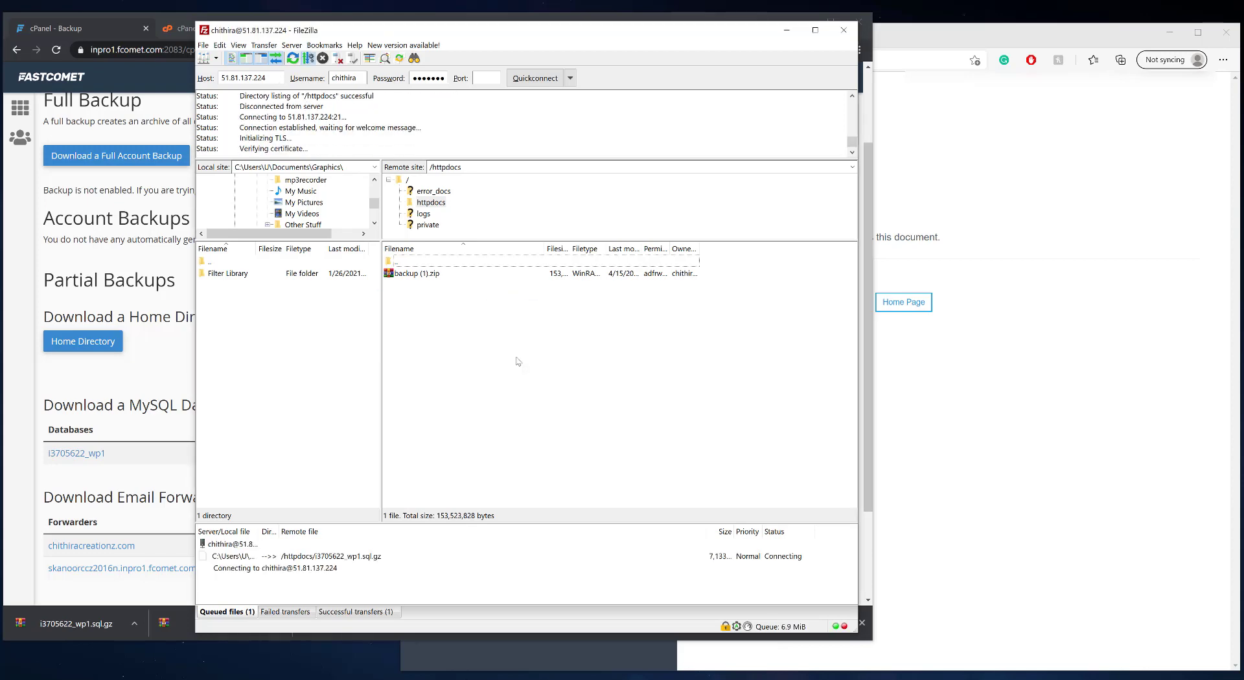
pyautogui.click(702, 564)
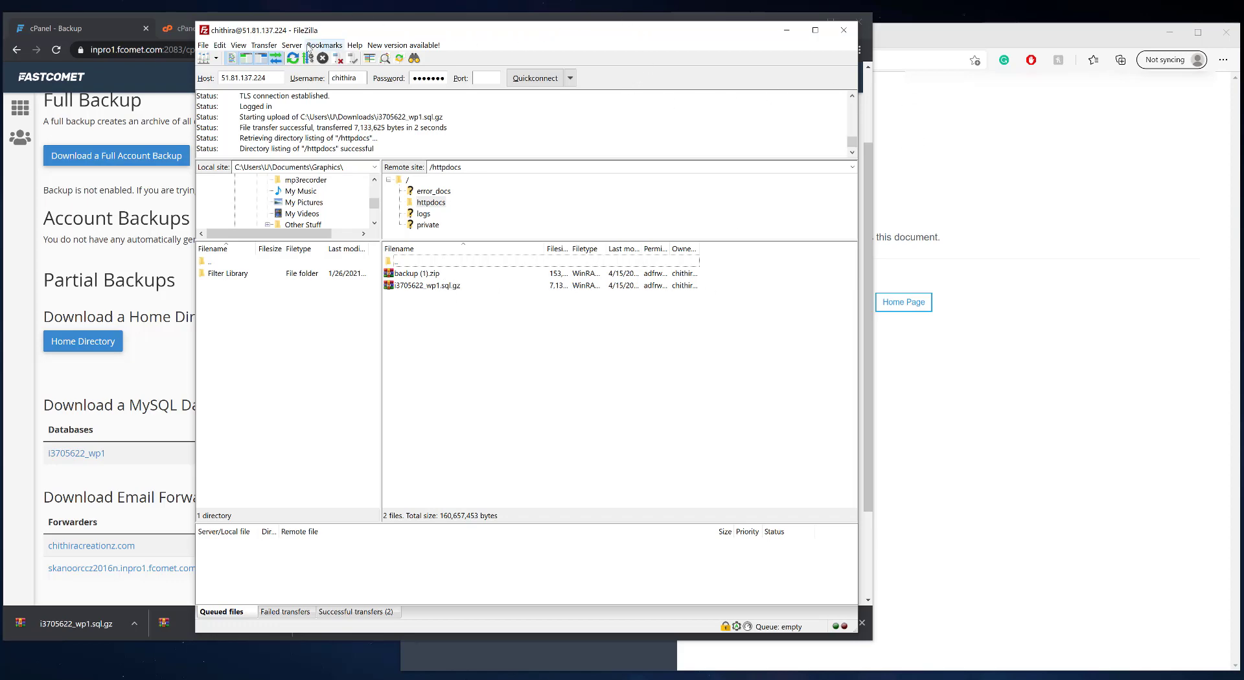
# Switch to Plesk in the browser and open the File Manager for chithiracreationz.com.
pyautogui.click(114, 18)
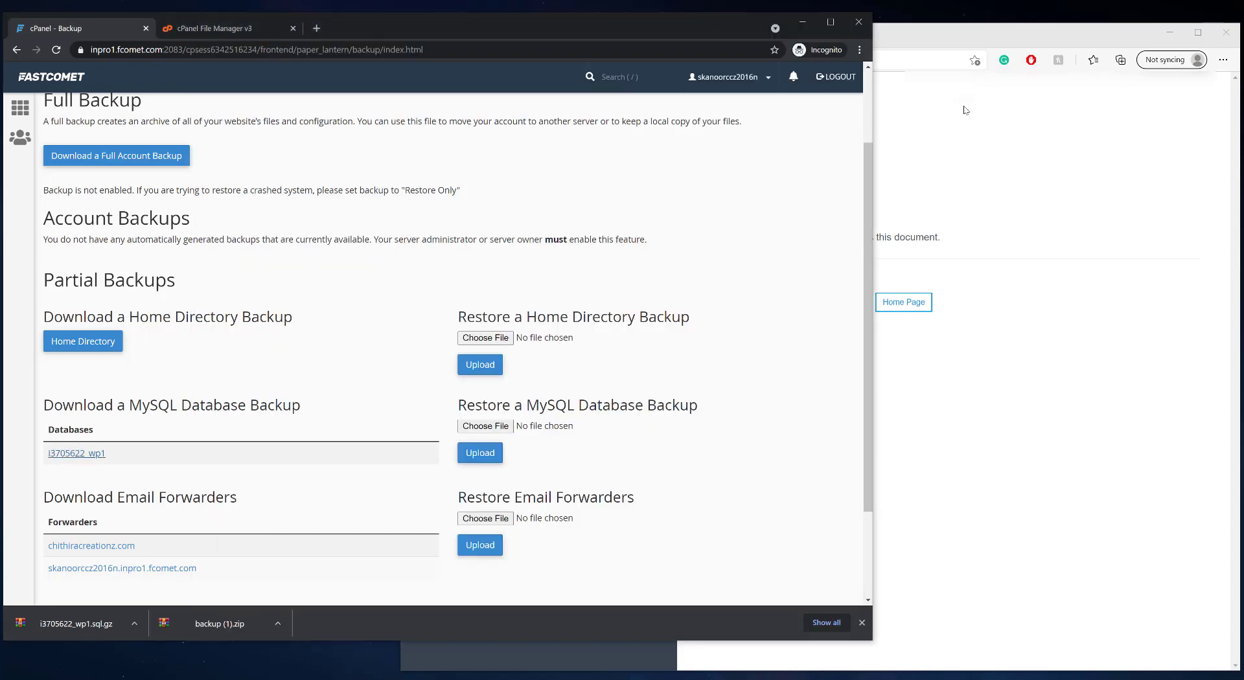
pyautogui.click(927, 46)
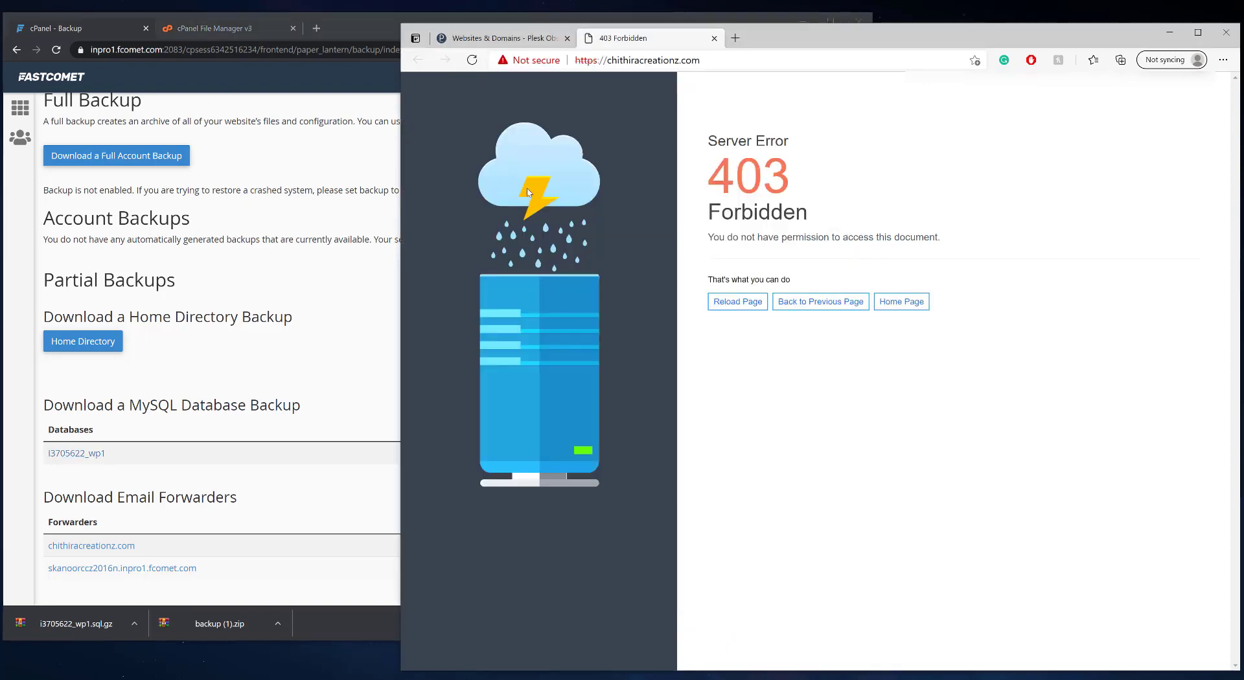
pyautogui.click(492, 37)
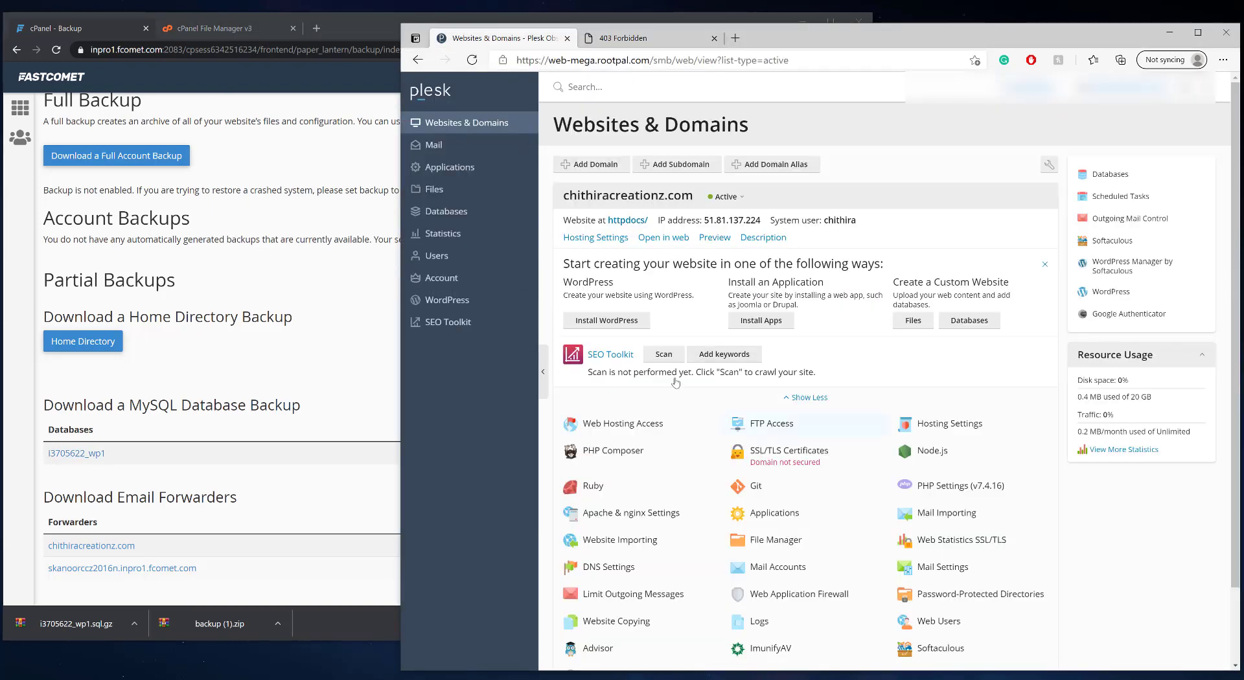
pyautogui.click(772, 547)
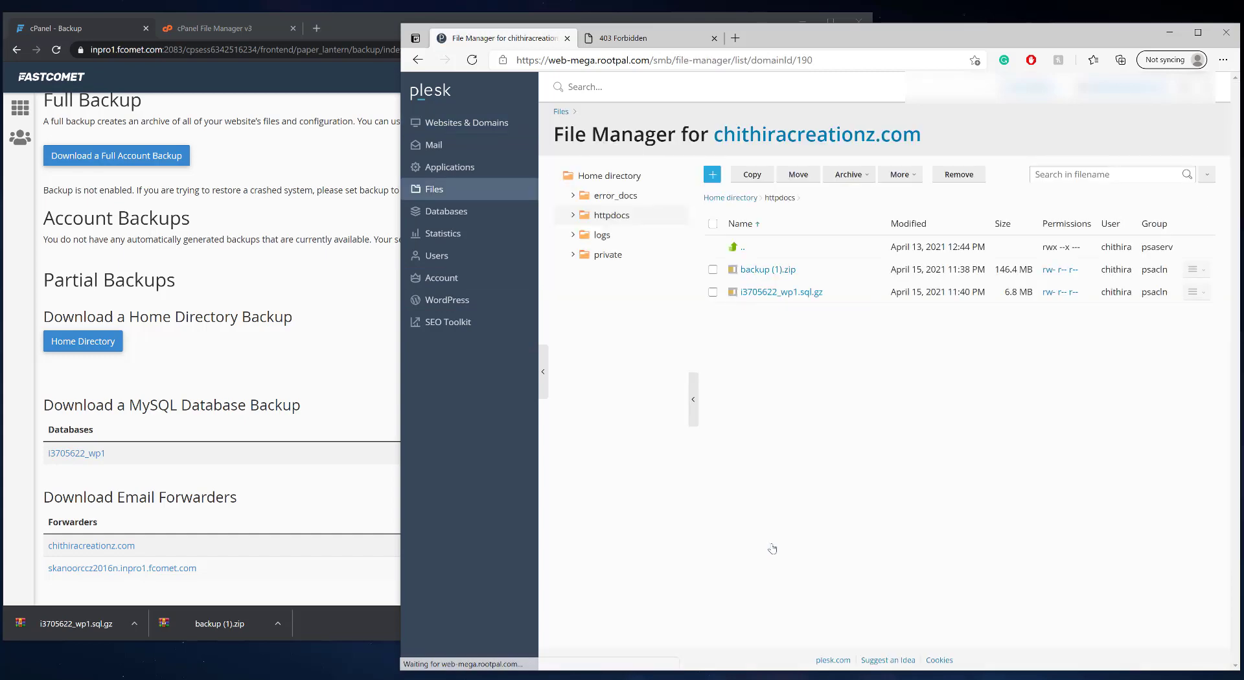
# Extract backup (1).zip into /httpdocs with existing files replaced, and look through the extracted website files.
pyautogui.click(712, 270)
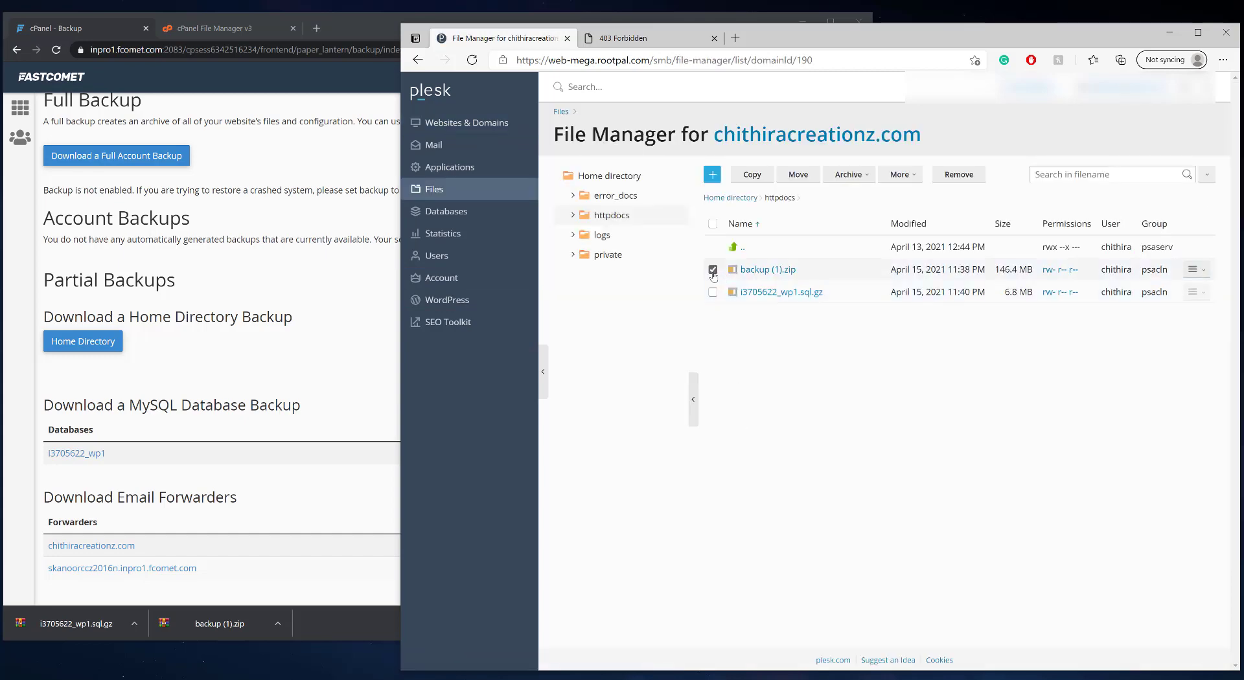
pyautogui.click(1203, 269)
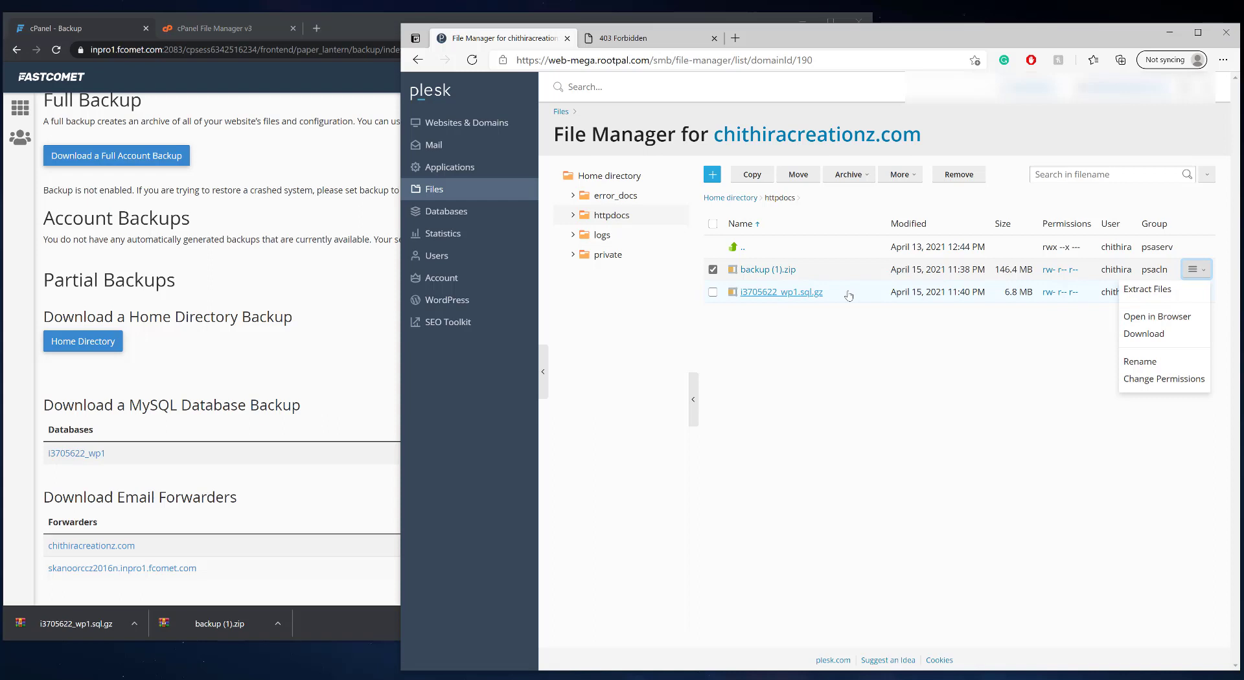
pyautogui.click(1004, 293)
pyautogui.click(1197, 272)
pyautogui.click(1147, 292)
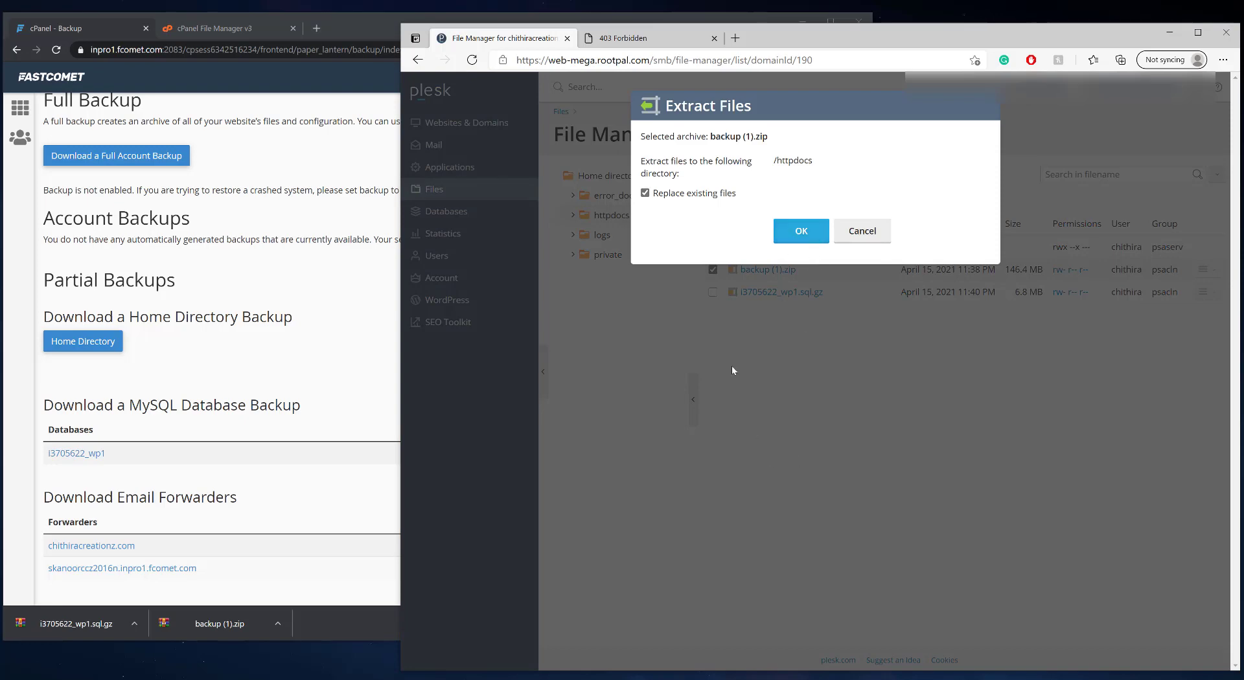
pyautogui.click(812, 232)
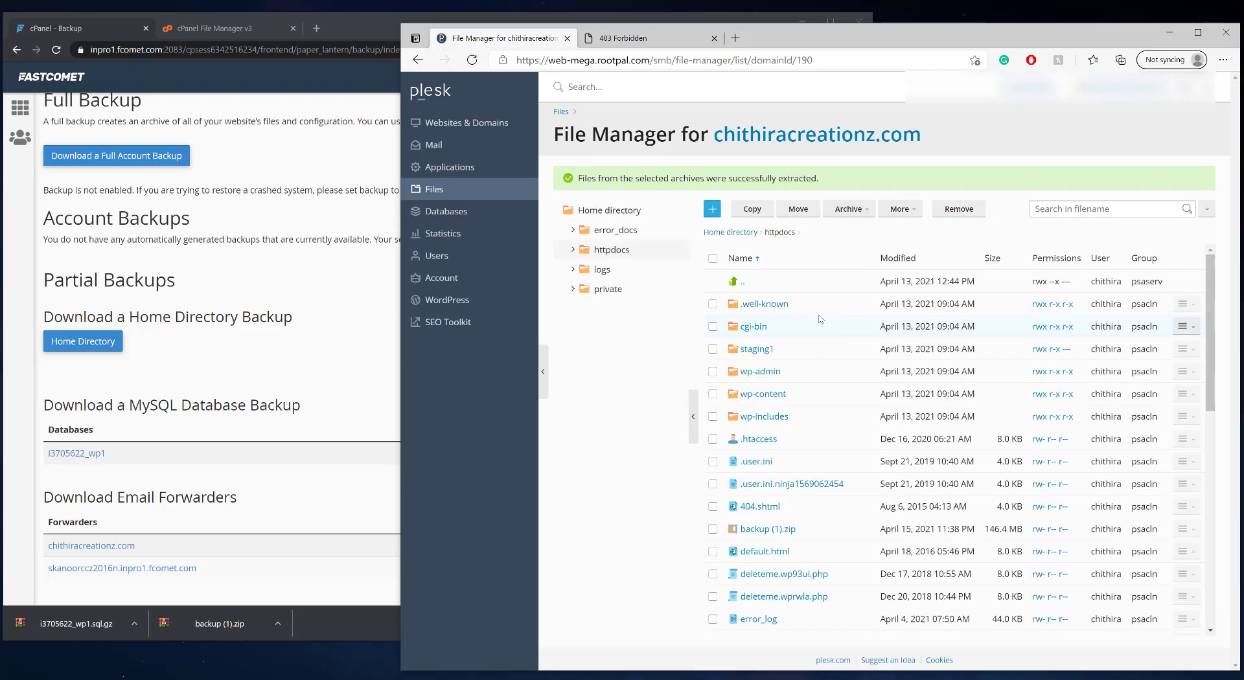
pyautogui.scroll(-5, 821, 319)
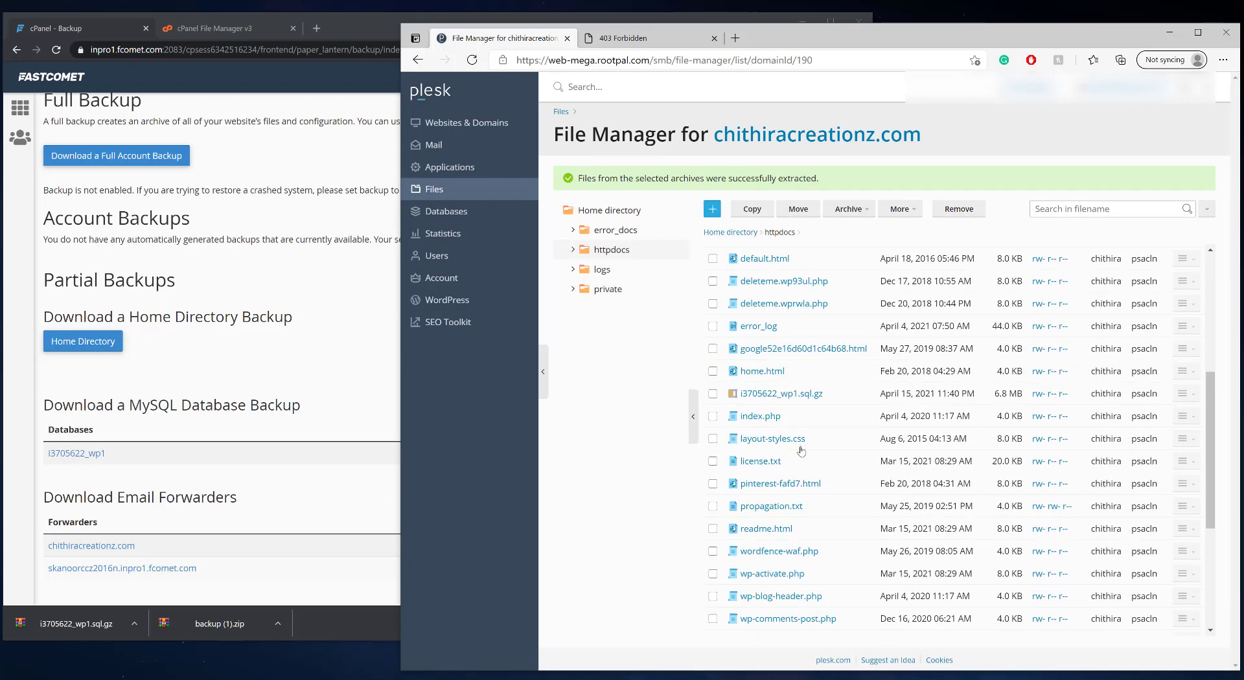
pyautogui.scroll(5, 800, 452)
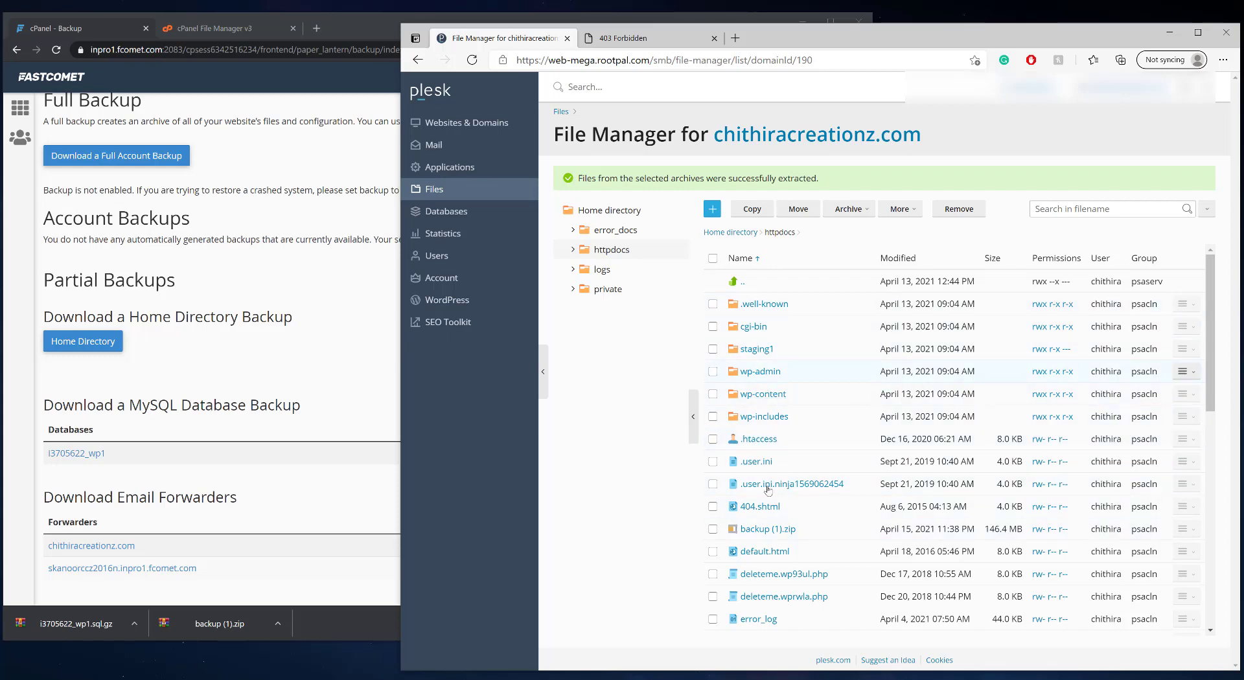
pyautogui.scroll(-5, 816, 447)
pyautogui.scroll(3, 804, 429)
pyautogui.scroll(3, 804, 429)
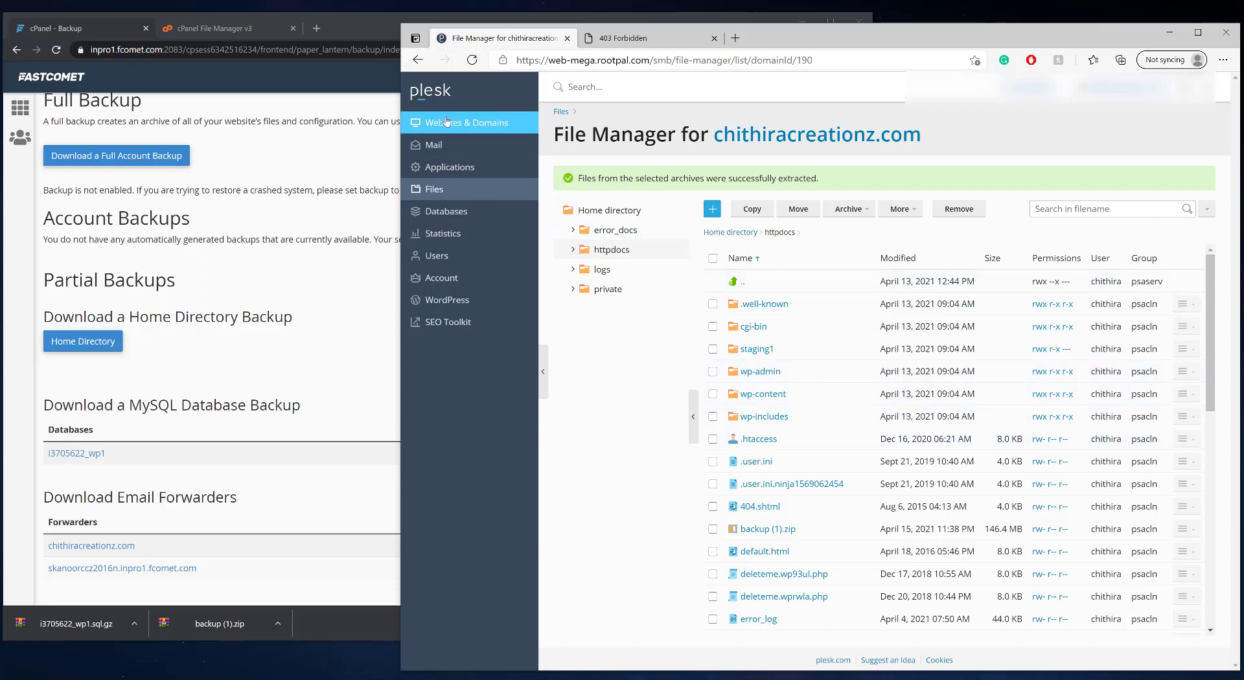
# Start adding a new database in Plesk and name it chithira_949sjas.
pyautogui.click(432, 213)
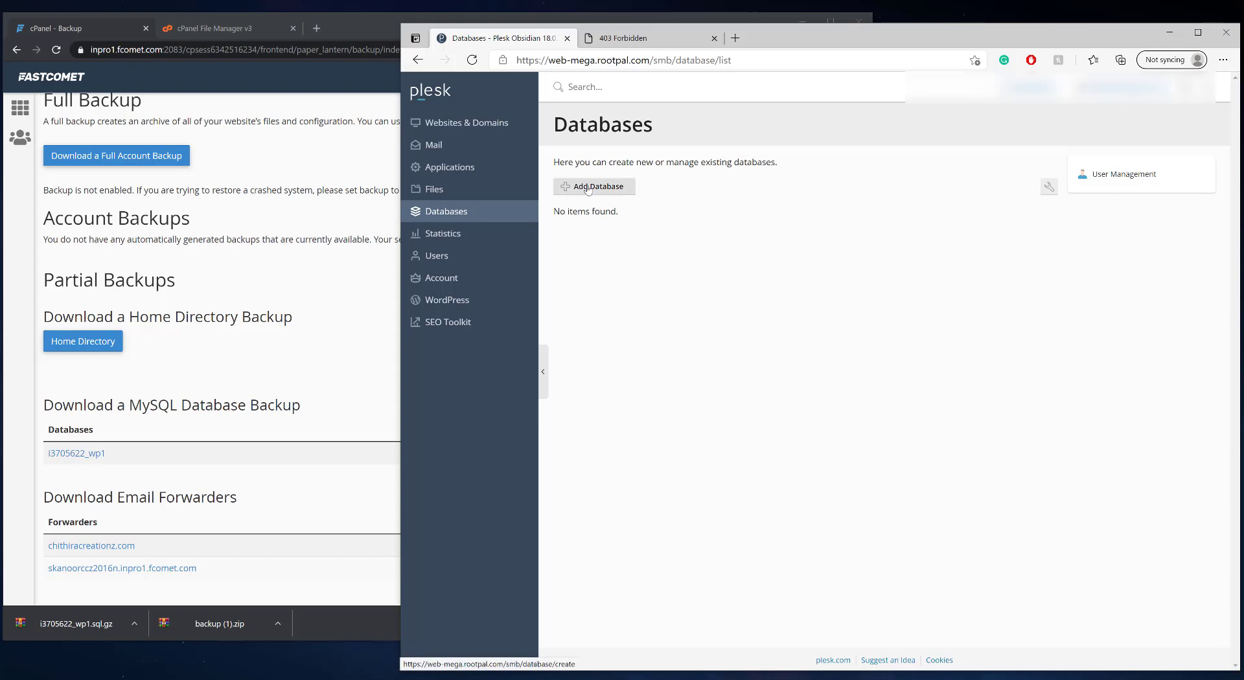
pyautogui.click(588, 188)
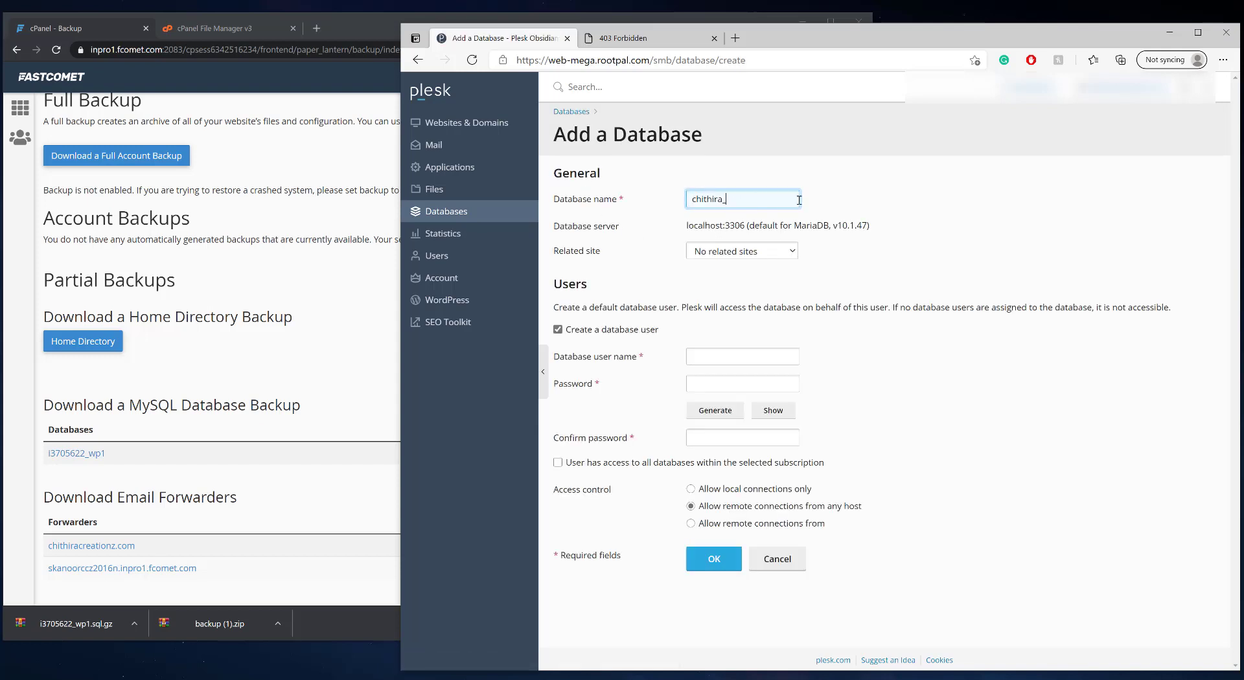
pyautogui.write('949sjas')
pyautogui.moveTo(771, 202); pyautogui.dragTo(633, 296)
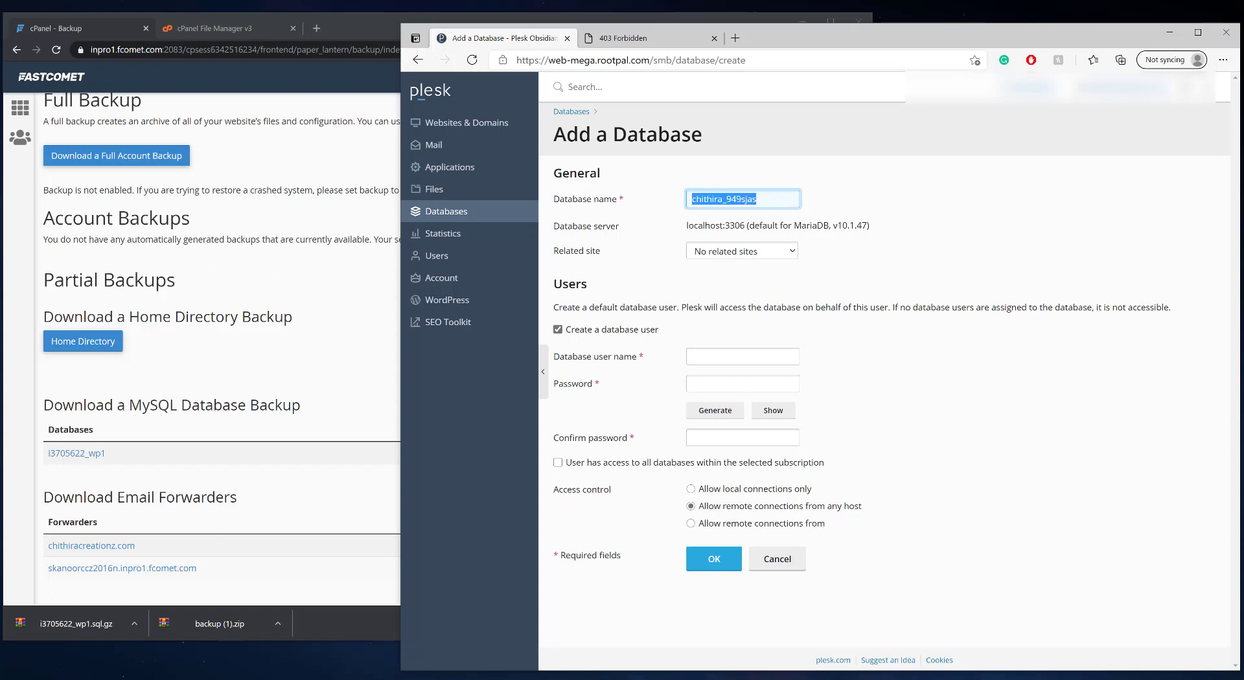
# Open Notepad for recording the new database's details.
pyautogui.press('super+s')
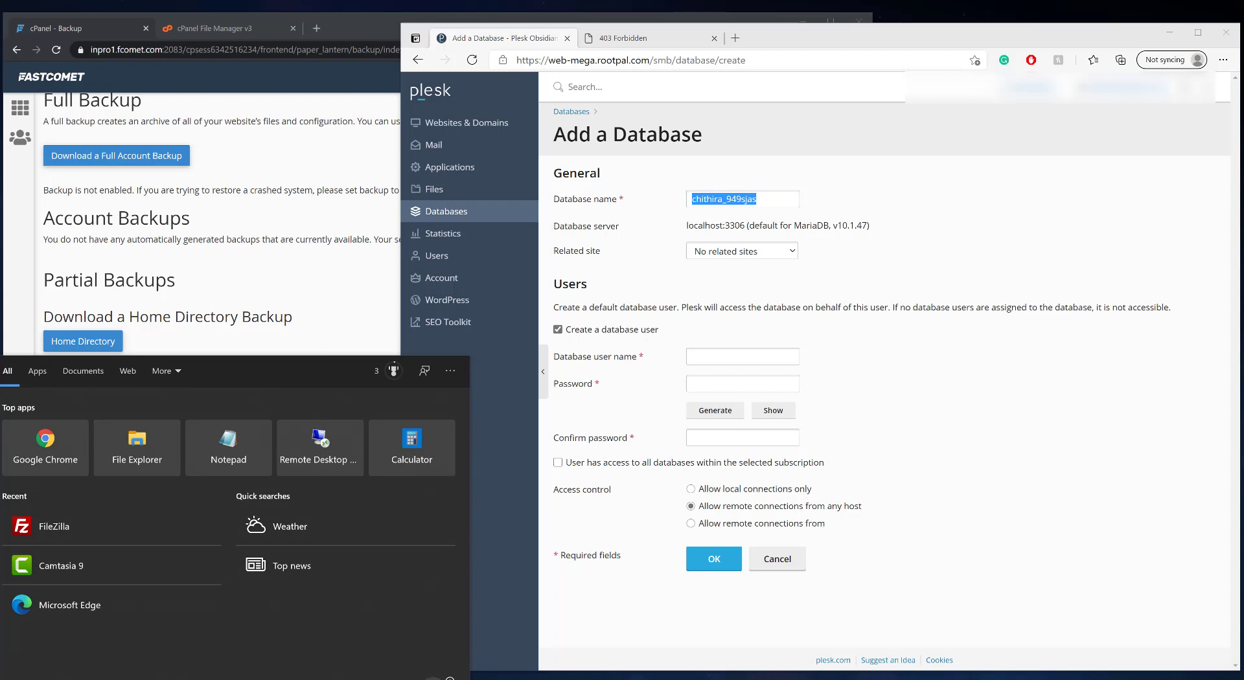
pyautogui.write('note')
pyautogui.press('Return')
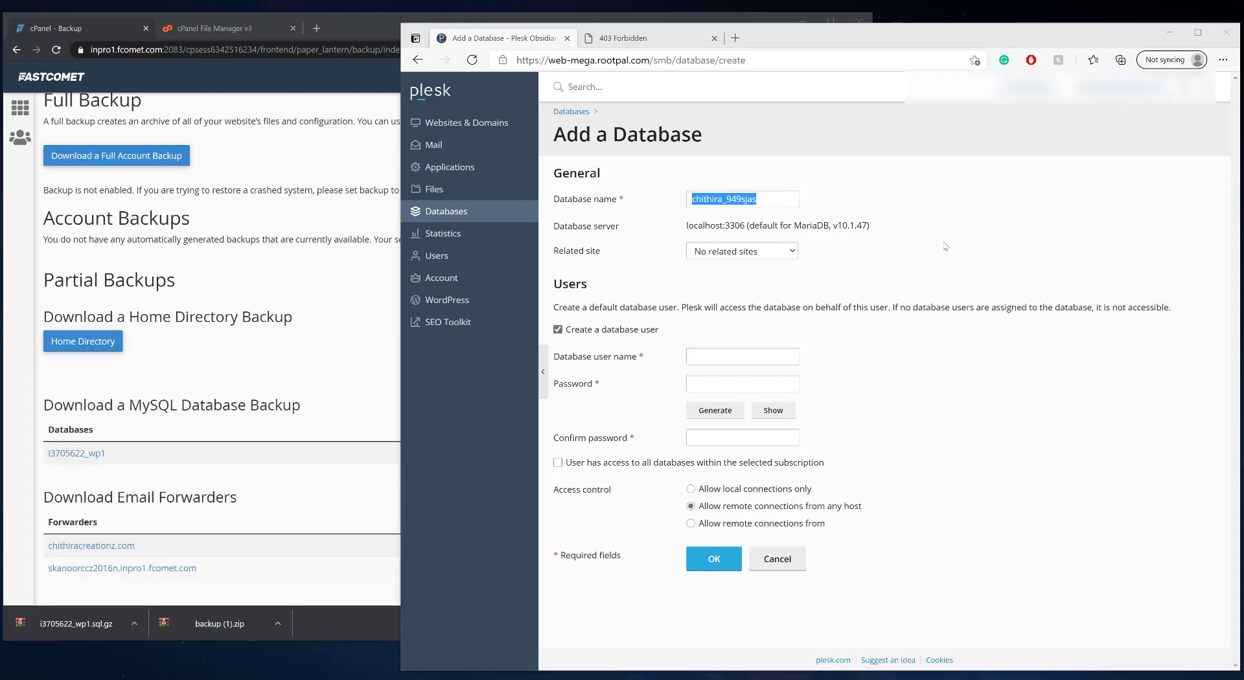
pyautogui.click(742, 251)
pyautogui.click(748, 284)
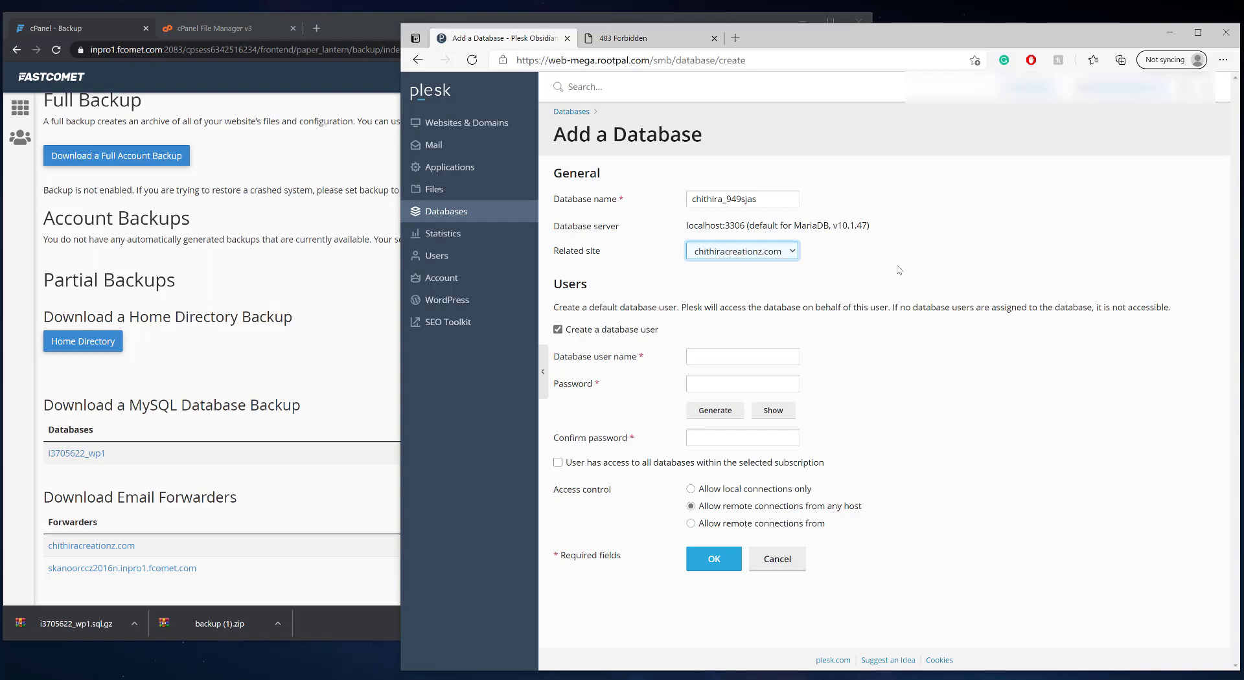
pyautogui.click(699, 355)
pyautogui.doubleClick(769, 202)
pyautogui.hotkey('ctrl', 'c')
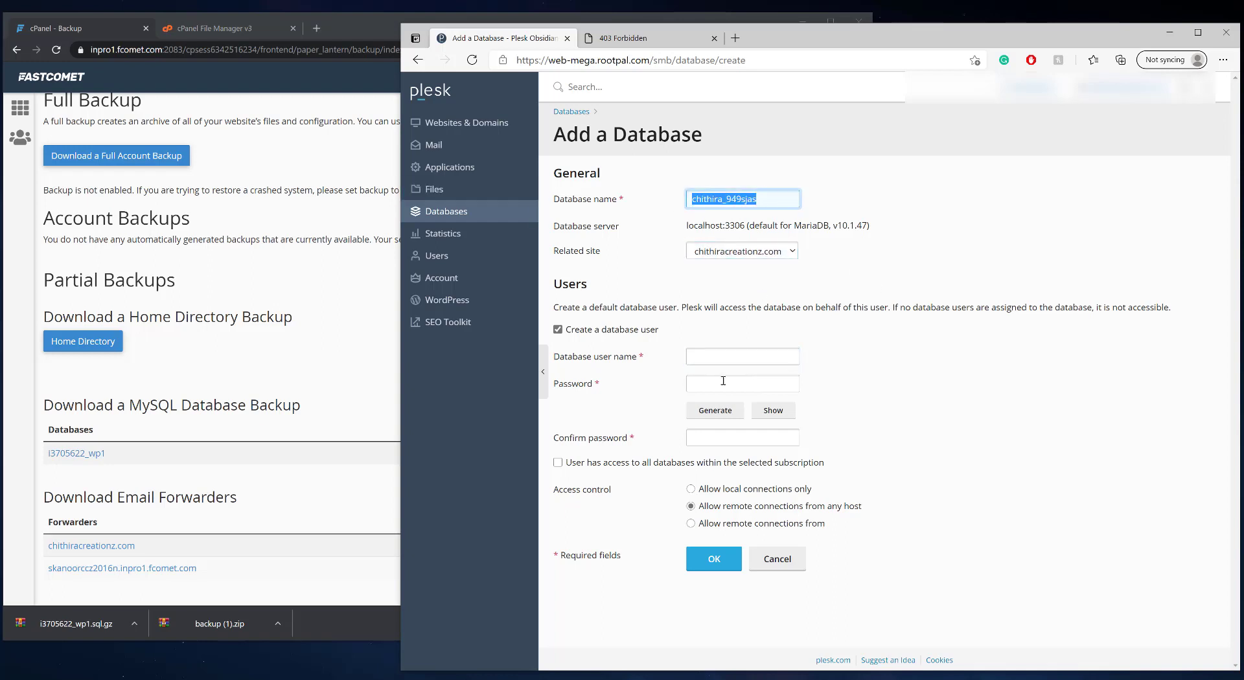
pyautogui.click(715, 355)
pyautogui.hotkey('ctrl', 'v')
pyautogui.click(729, 413)
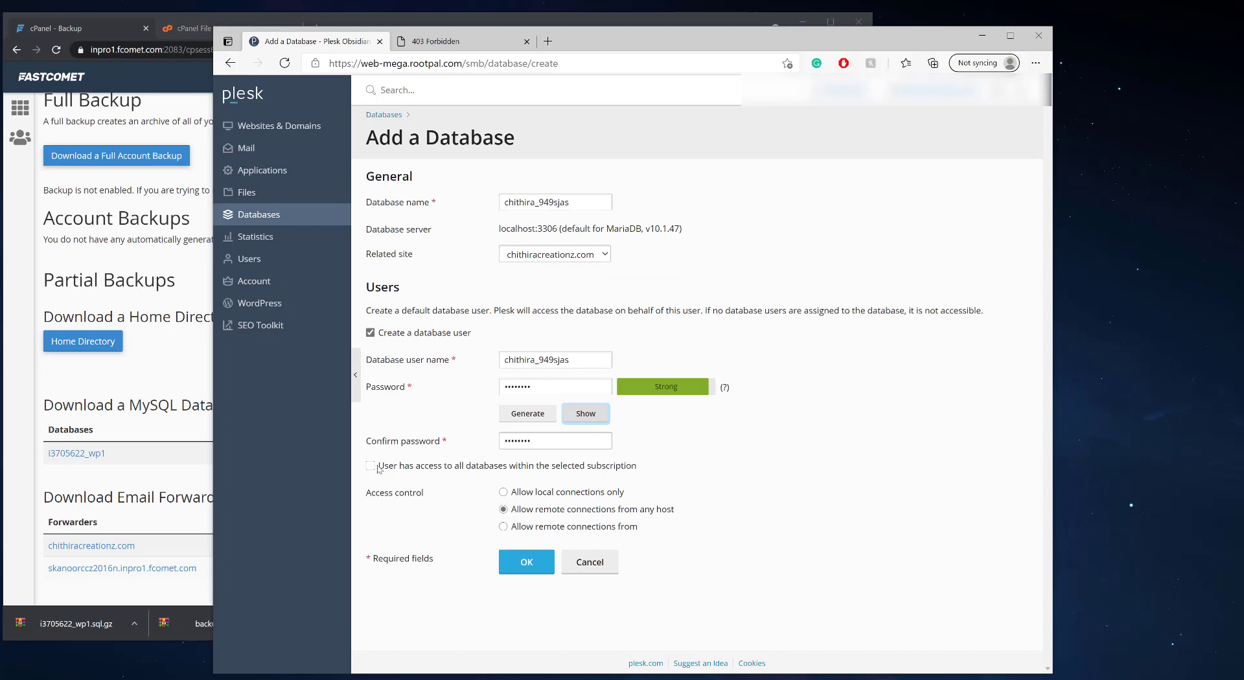
# Restrict the database user's access to local connections only and create the database.
pyautogui.doubleClick(430, 467)
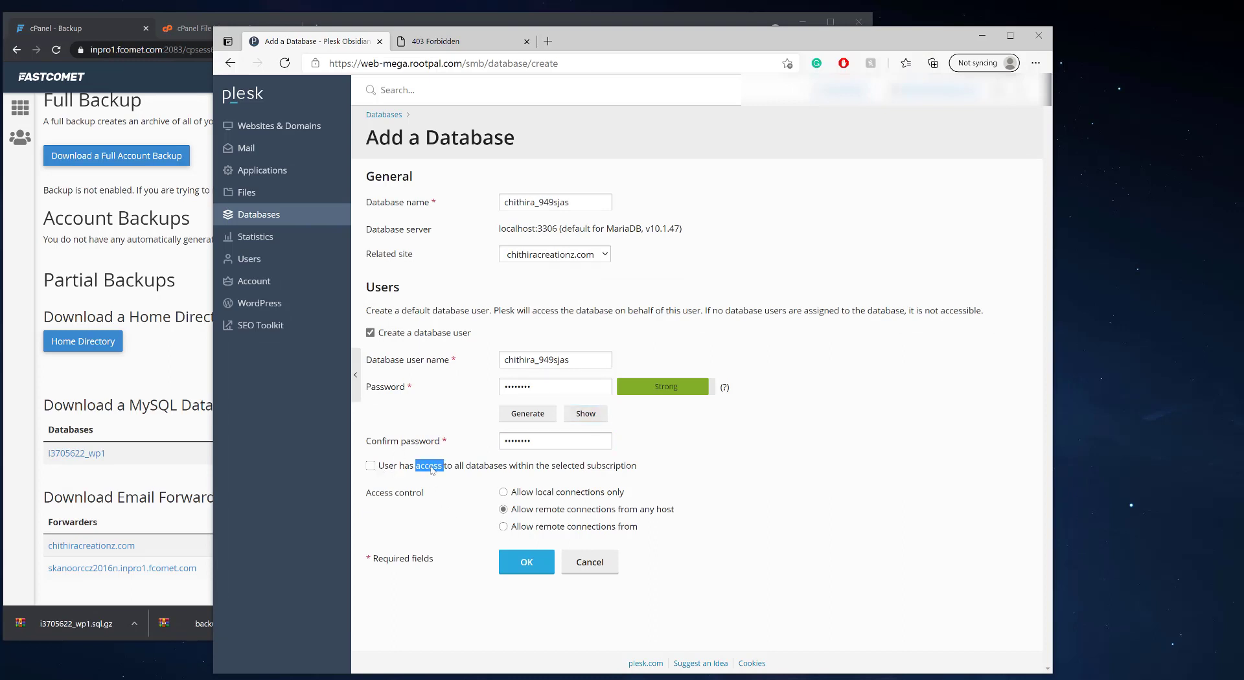
pyautogui.click(539, 494)
pyautogui.click(514, 492)
pyautogui.click(512, 574)
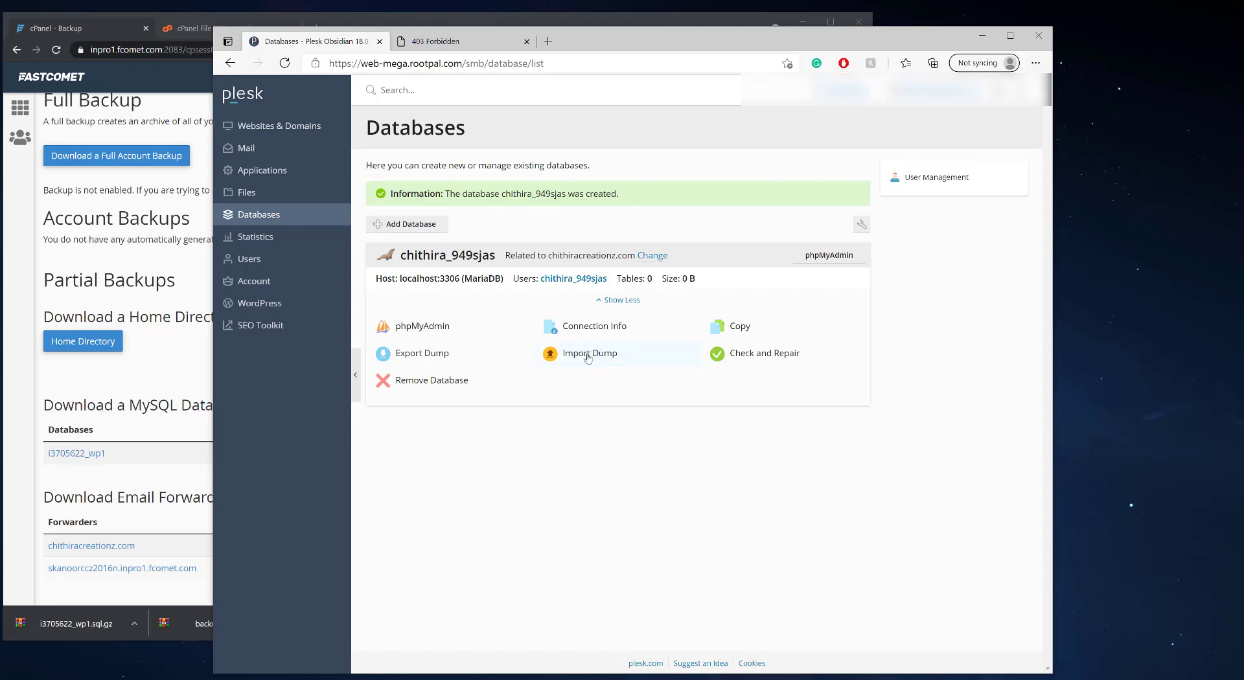
# Import the i3705622_wp1.sql.gz dump from the server's httpdocs folder into chithira_949sjas, with the database recreated.
pyautogui.click(588, 355)
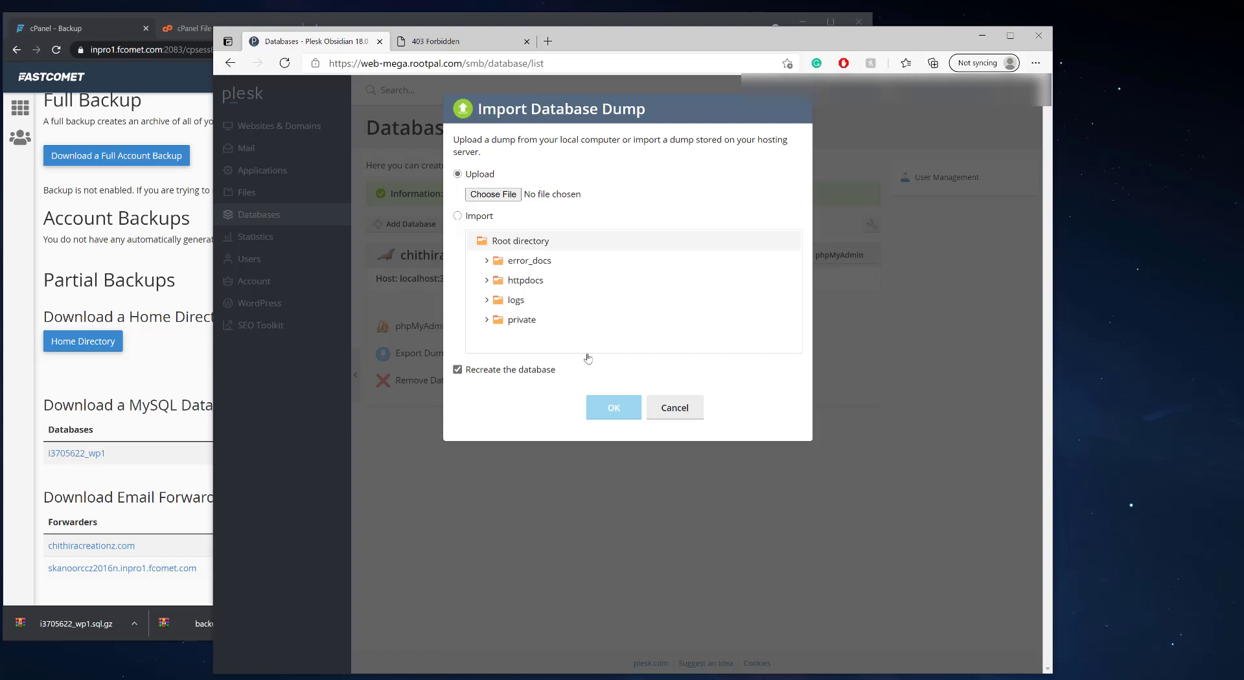
pyautogui.click(525, 281)
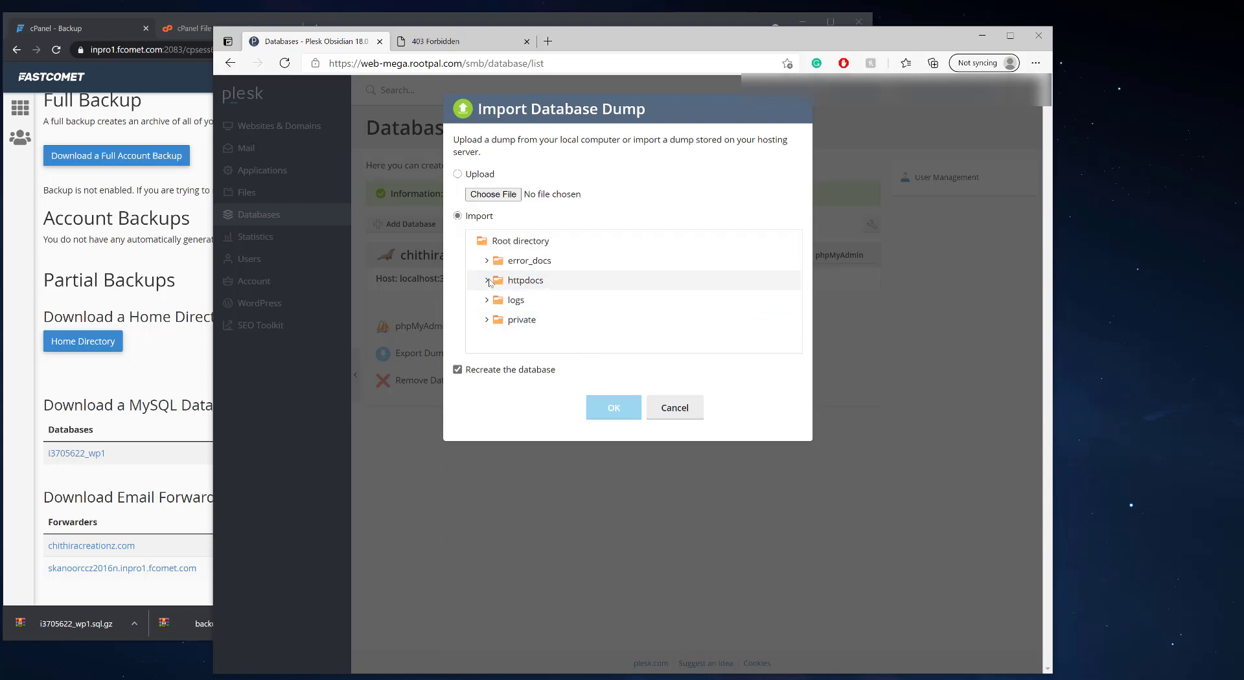
pyautogui.scroll(-5, 538, 314)
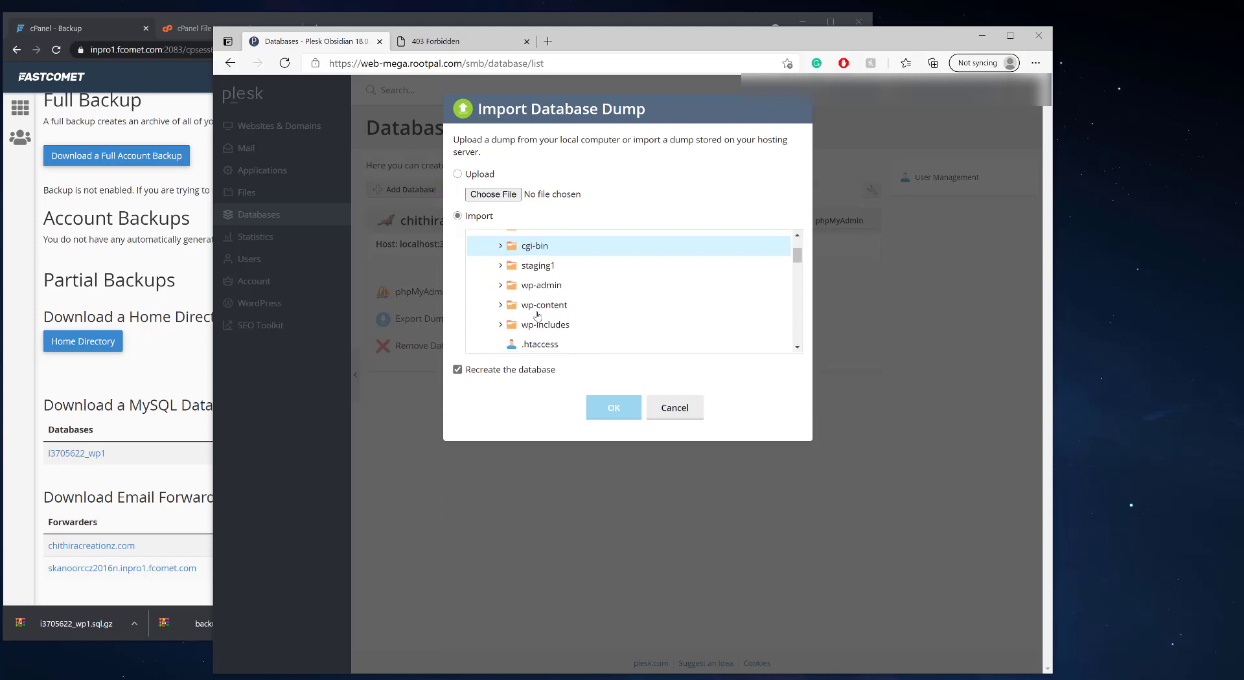
pyautogui.scroll(-5, 537, 314)
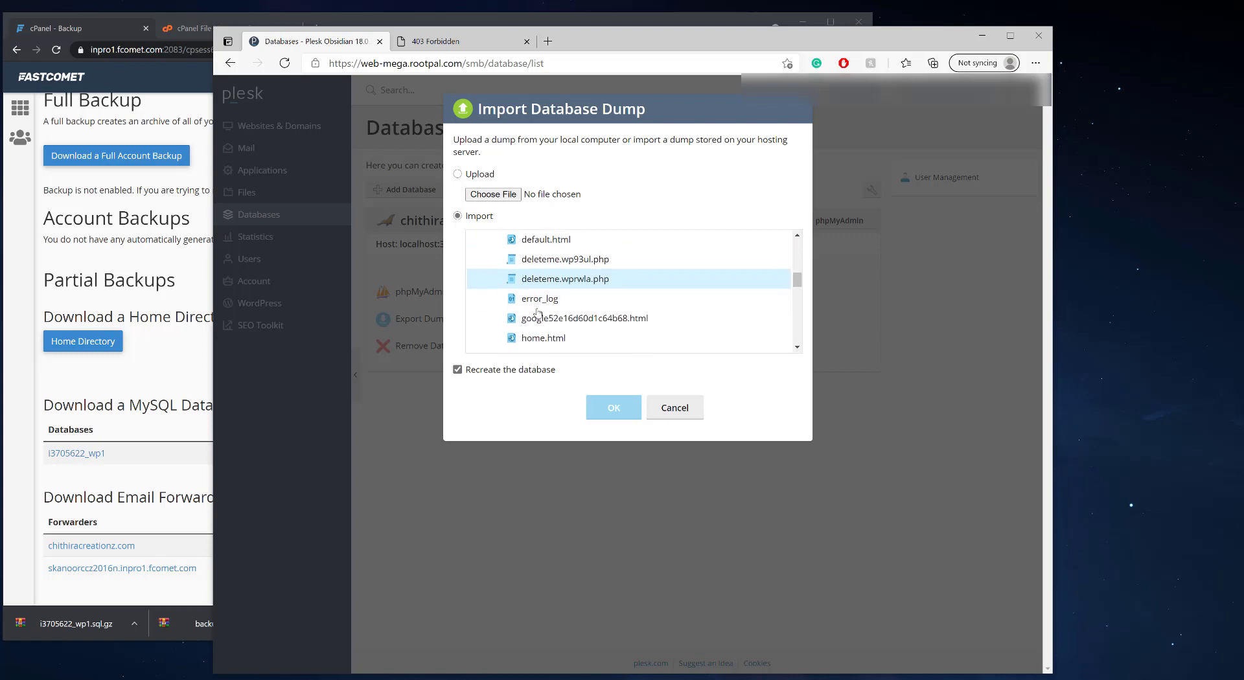
pyautogui.click(552, 286)
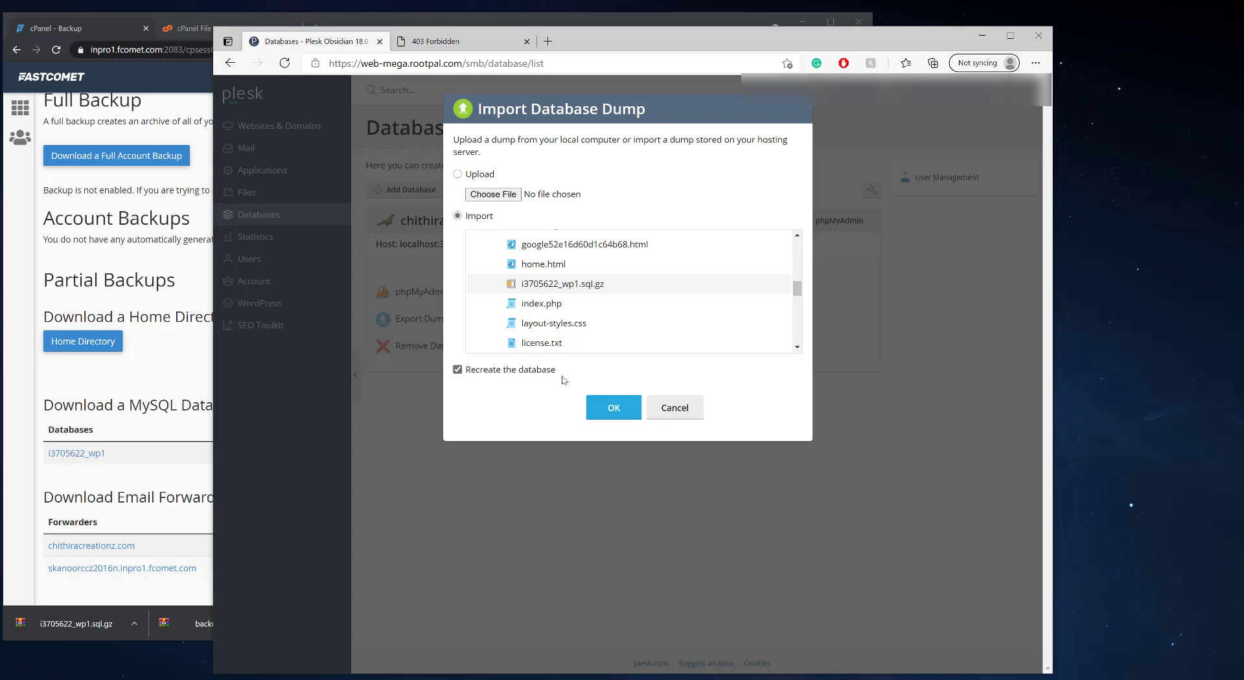
pyautogui.click(616, 409)
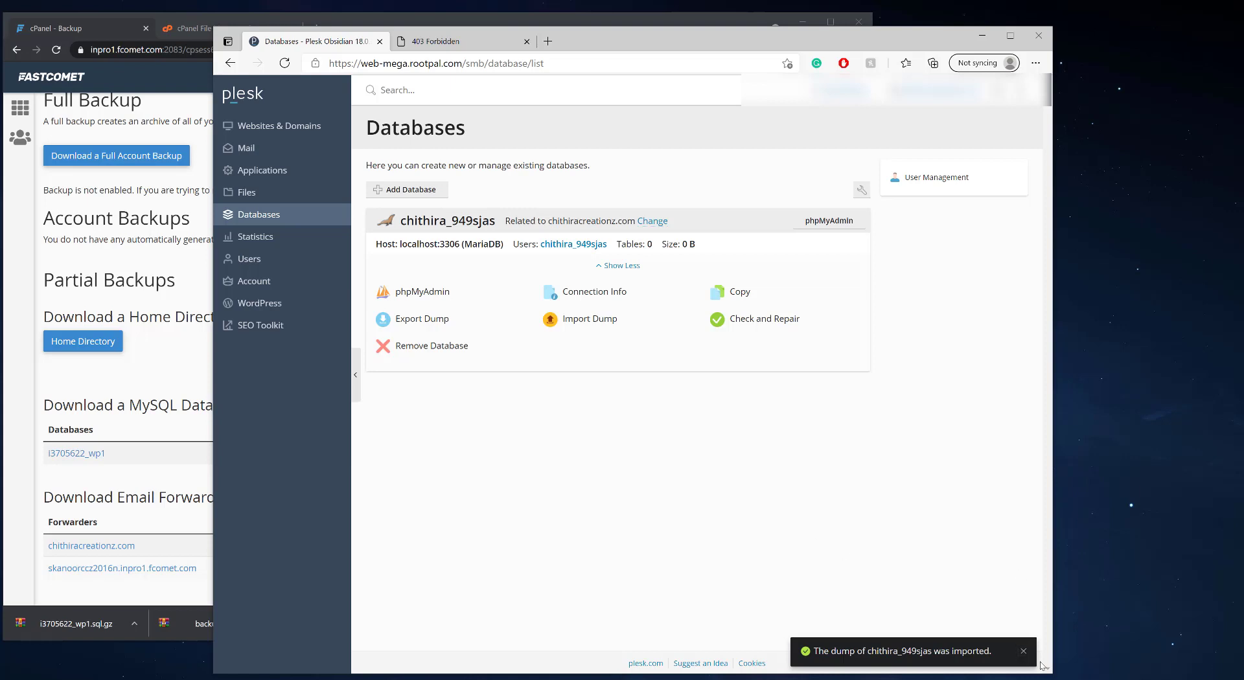
# Dismiss the import notification and check the size of the chithira_949sjas database.
pyautogui.click(1022, 653)
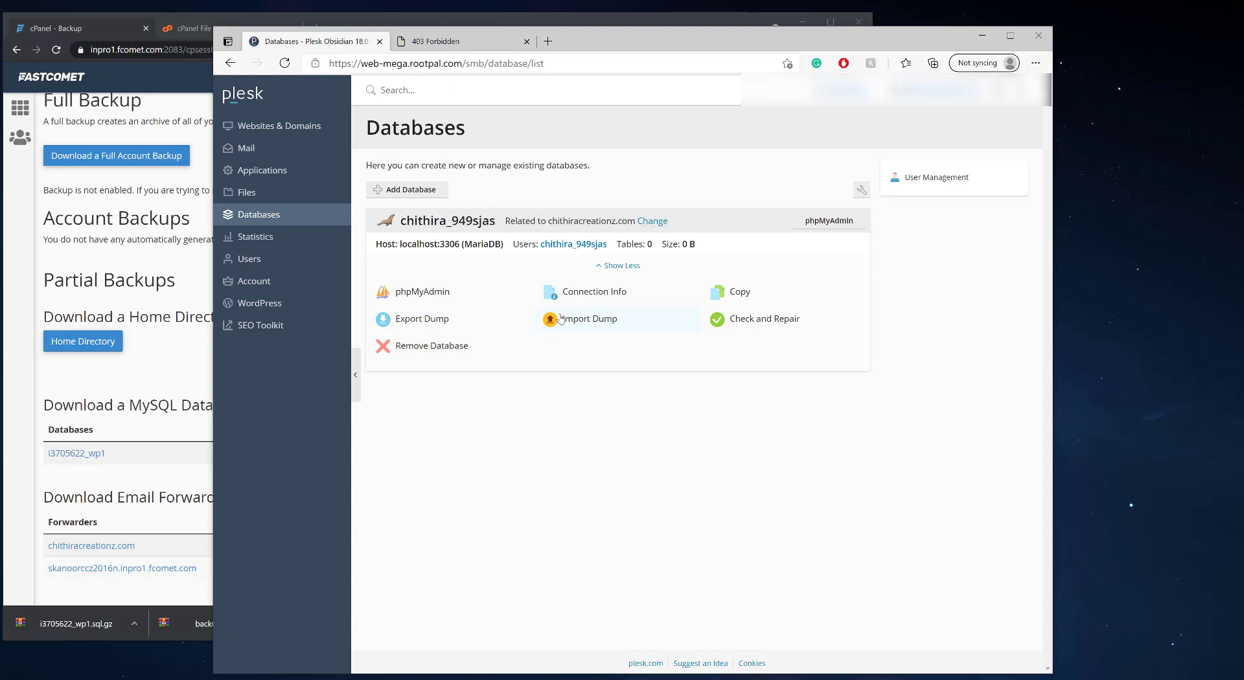
pyautogui.click(561, 317)
pyautogui.moveTo(692, 244); pyautogui.dragTo(717, 243)
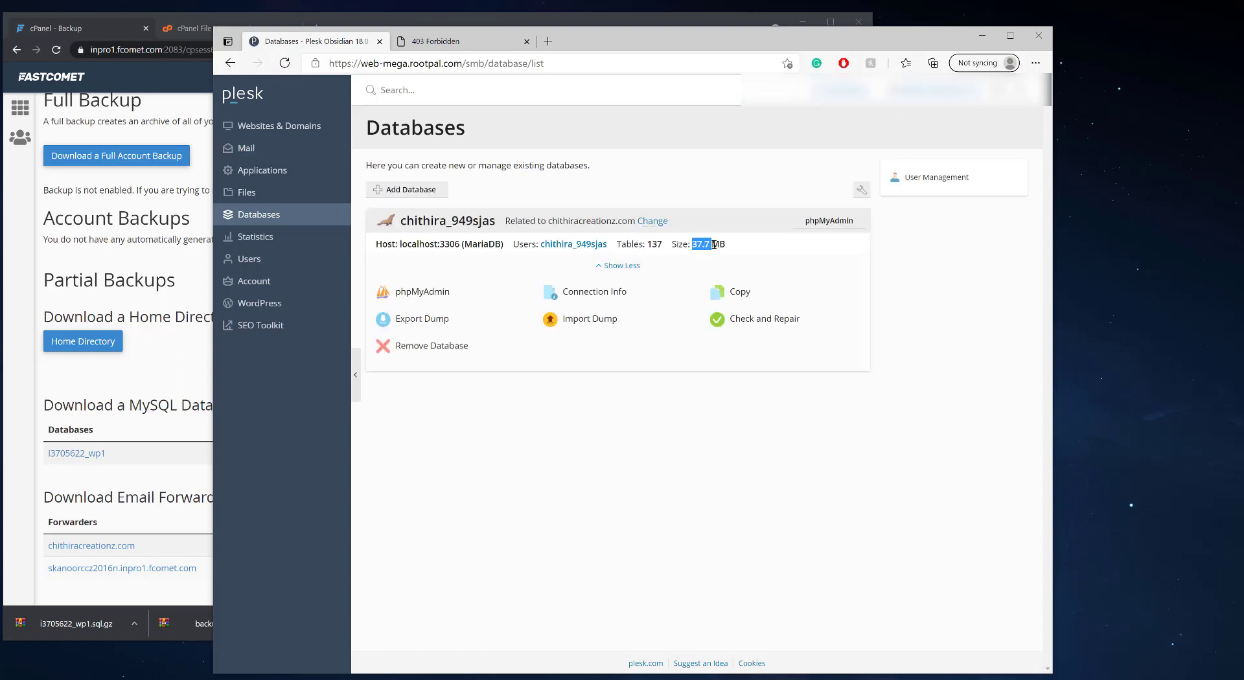
# Open wp-config.php from the domain's httpdocs folder in the Code Editor.
pyautogui.click(228, 127)
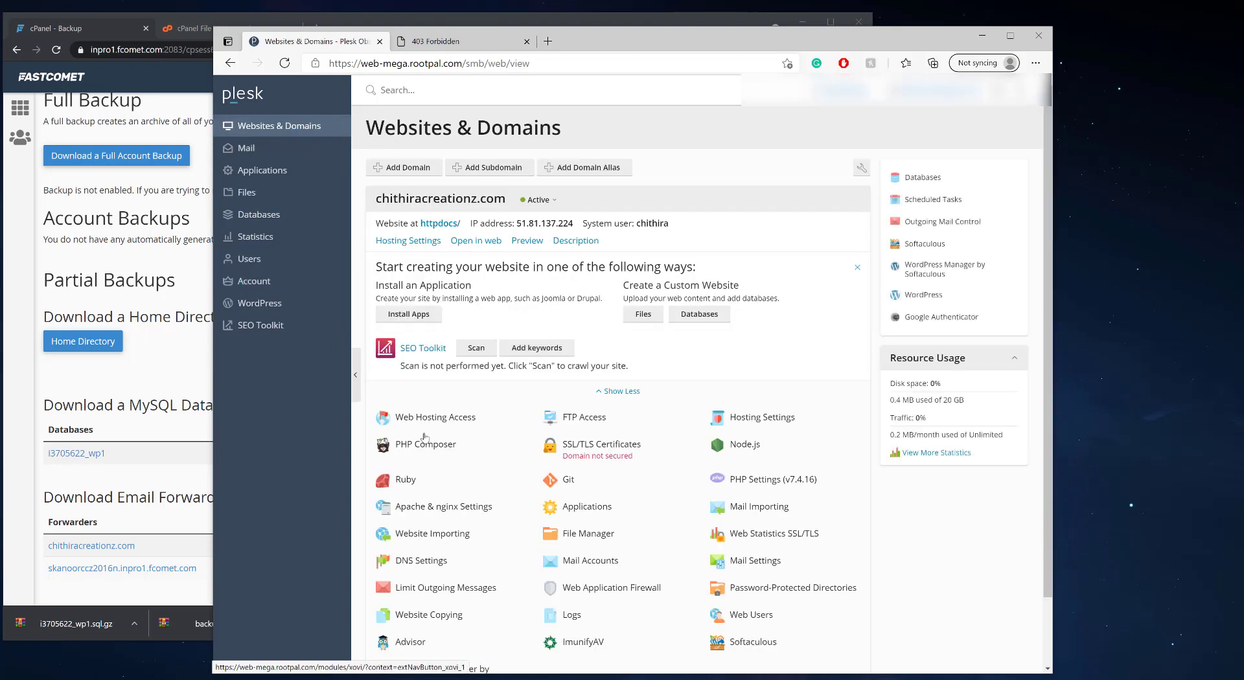
pyautogui.click(576, 533)
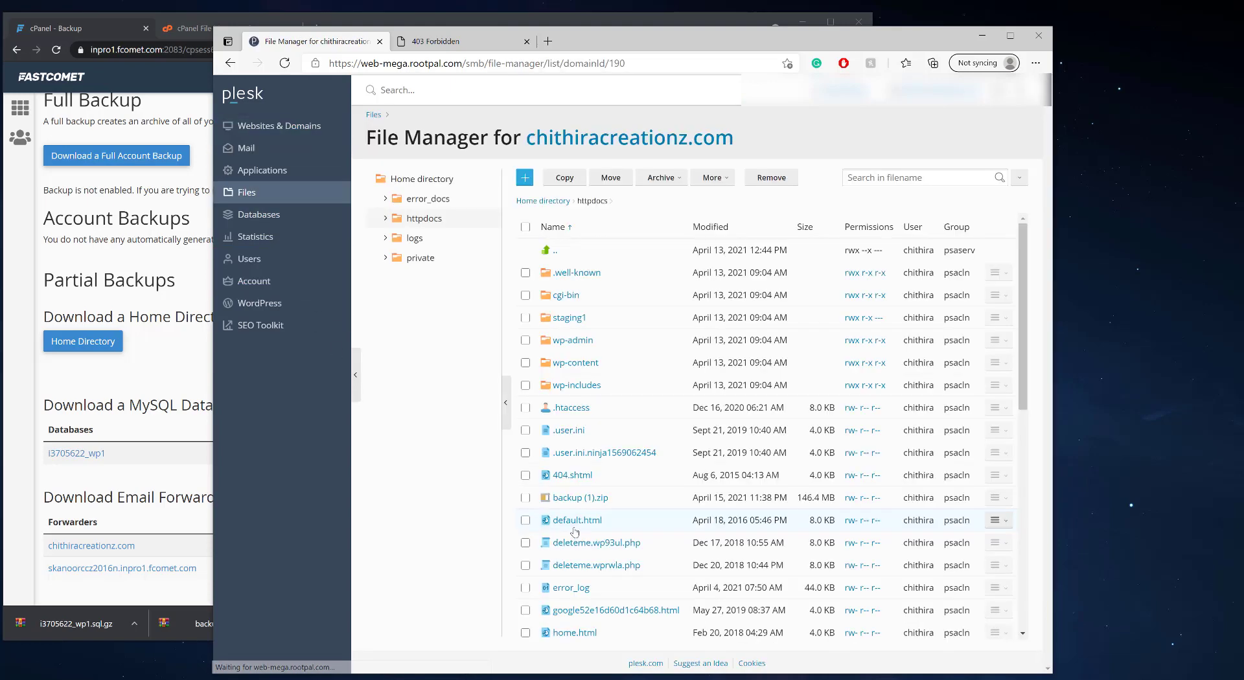
pyautogui.scroll(-3, 580, 526)
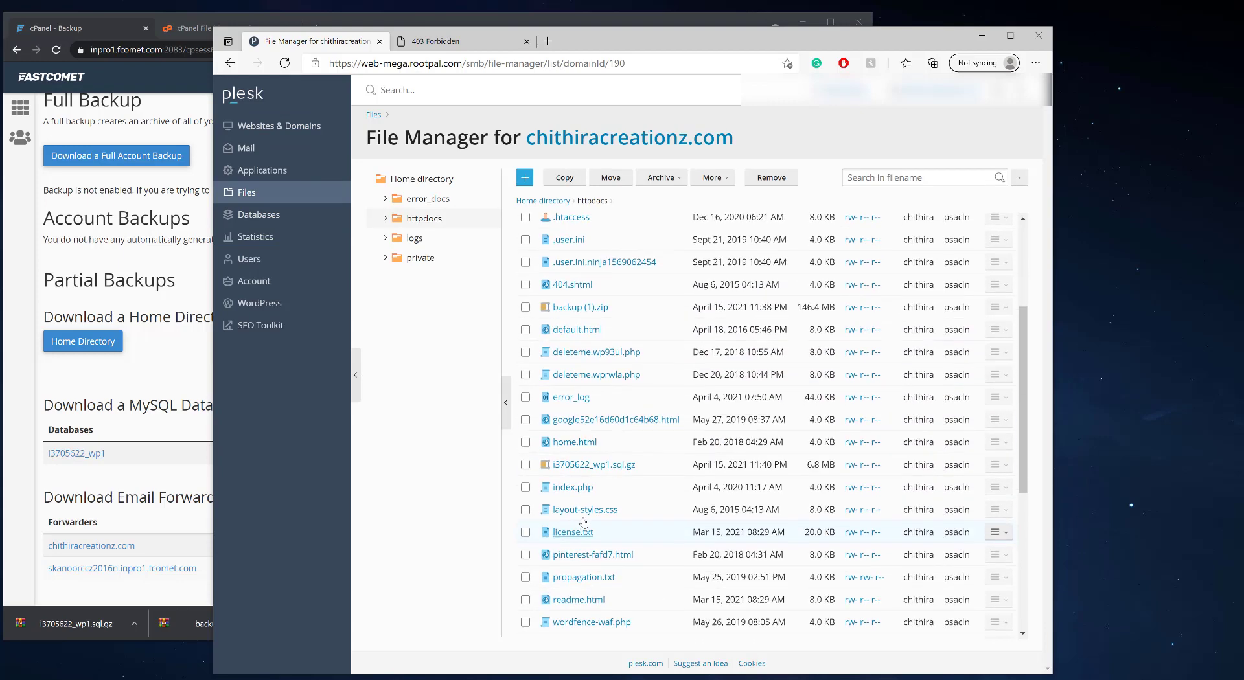
pyautogui.scroll(-4, 583, 522)
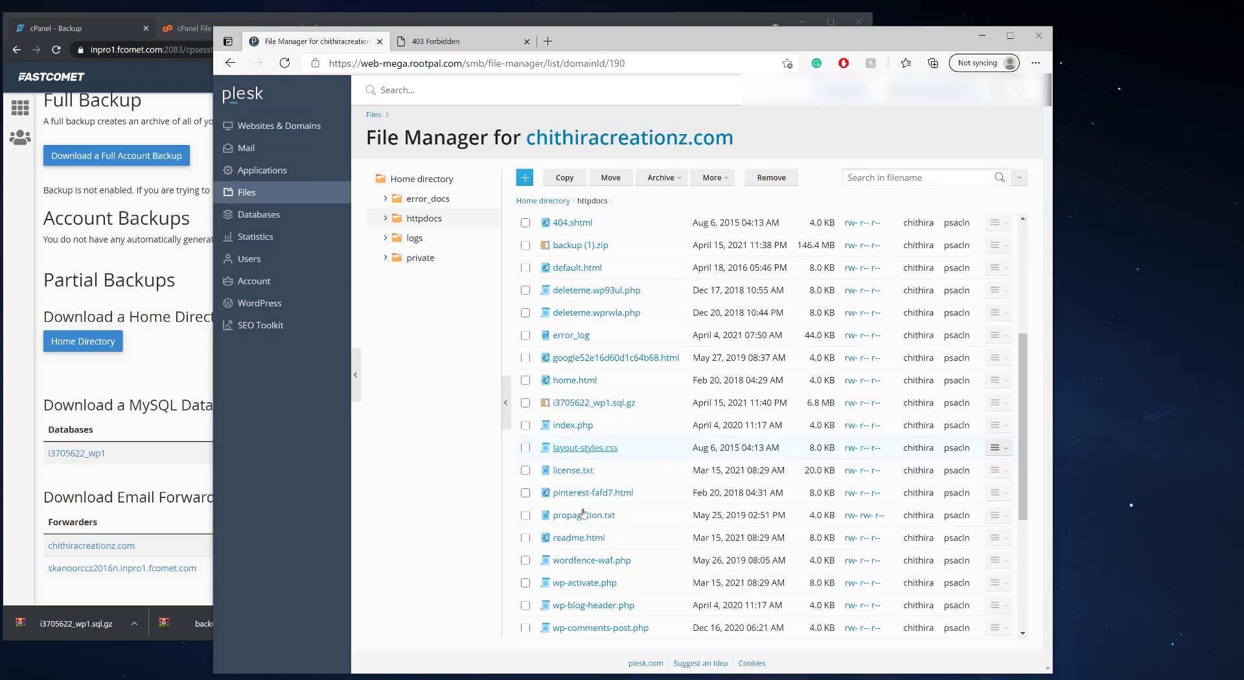
pyautogui.click(998, 478)
pyautogui.click(968, 502)
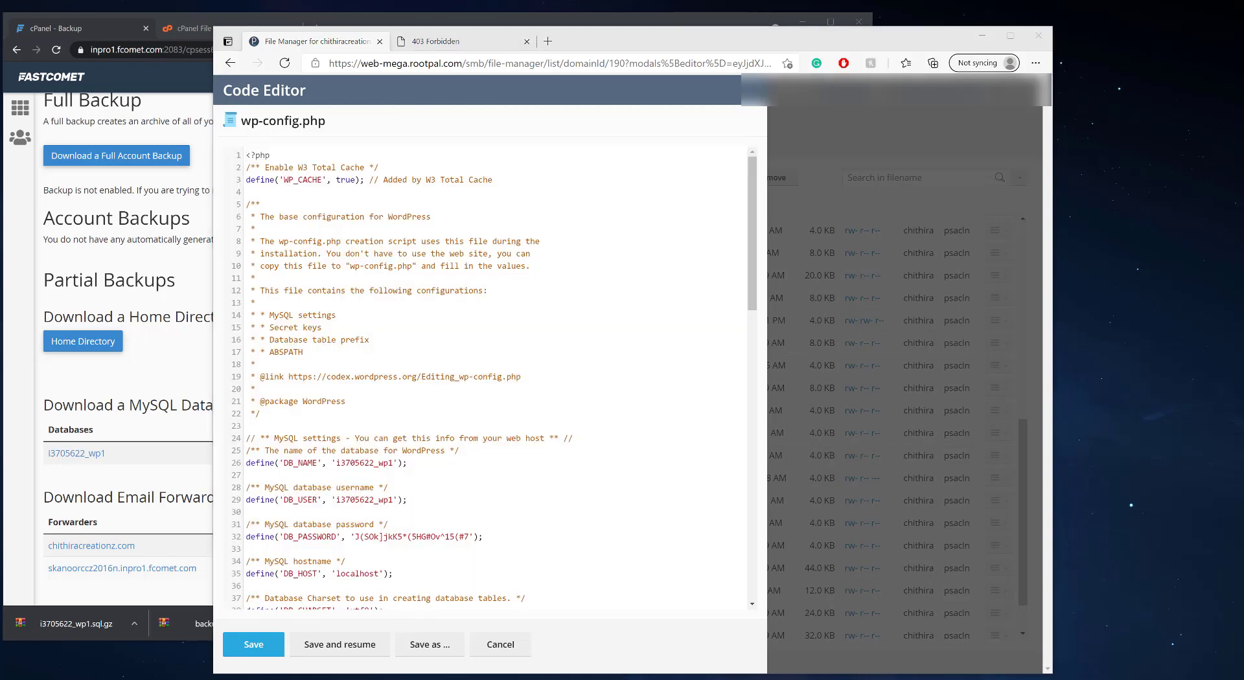
# Set both DB_NAME and DB_USER in wp-config.php to chithira_949sjas.
pyautogui.moveTo(337, 464); pyautogui.dragTo(392, 462)
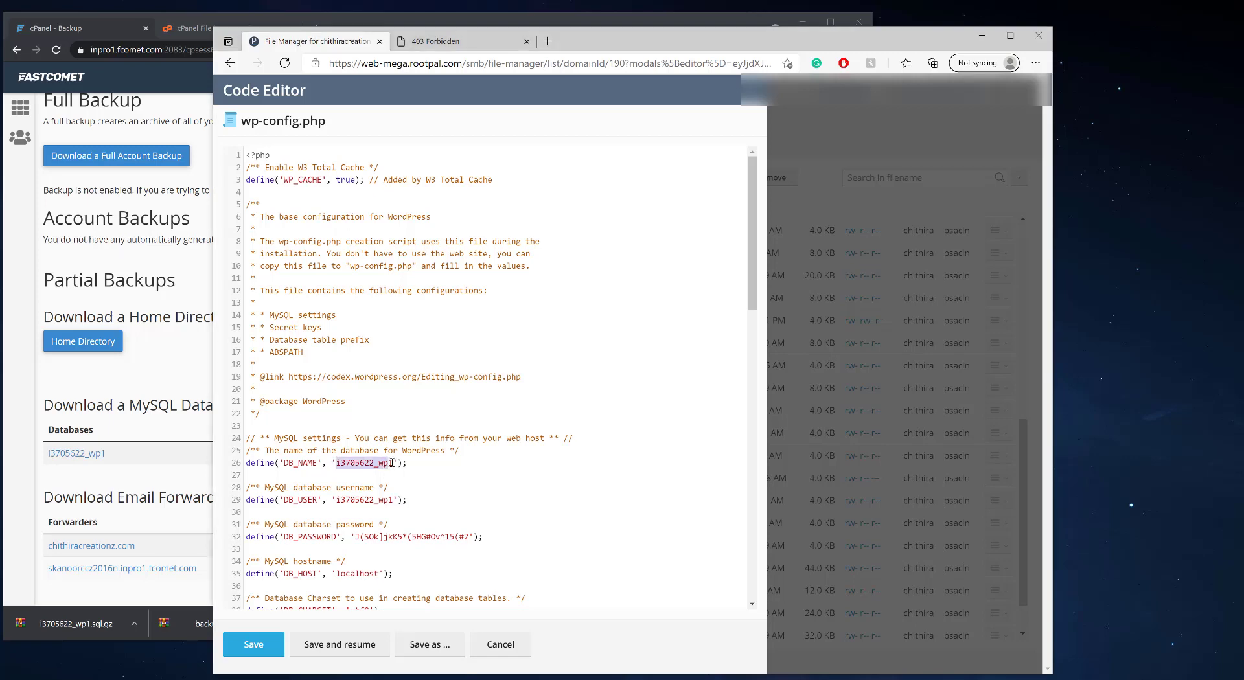
pyautogui.write('chithira_949sjas')
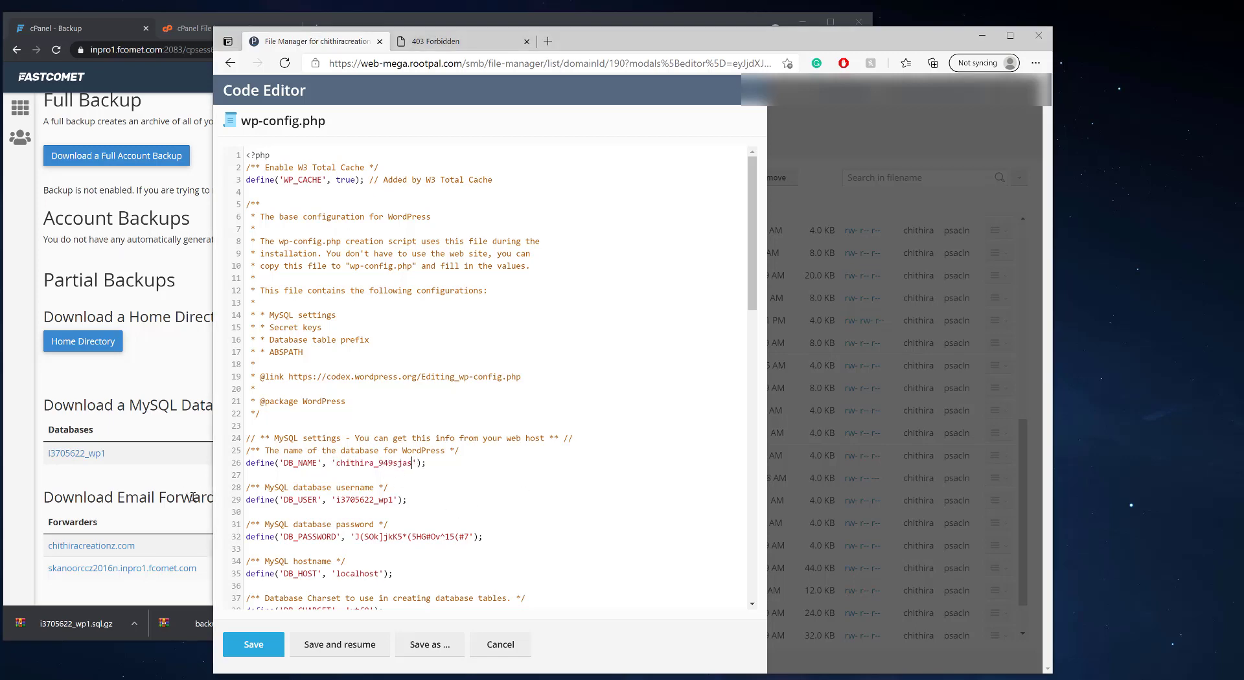
pyautogui.moveTo(336, 500); pyautogui.dragTo(392, 499)
pyautogui.write('chithira_949sjas')
# Replace the DB_PASSWORD value with the new database user's password, save wp-config.php and dismiss the notification.
pyautogui.moveTo(356, 538)
pyautogui.mouseDown()
pyautogui.moveTo(453, 537)
pyautogui.moveTo(358, 536)
pyautogui.mouseUp()
pyautogui.click(473, 537)
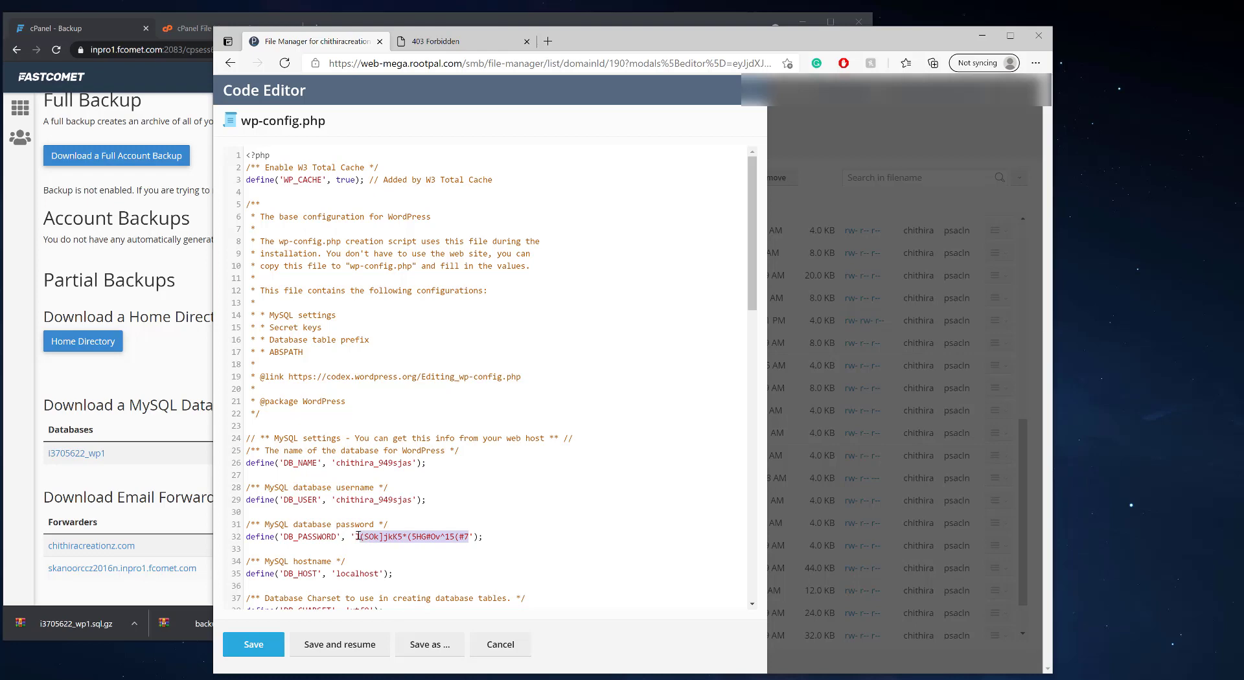
pyautogui.hotkey('ctrl', 'v')
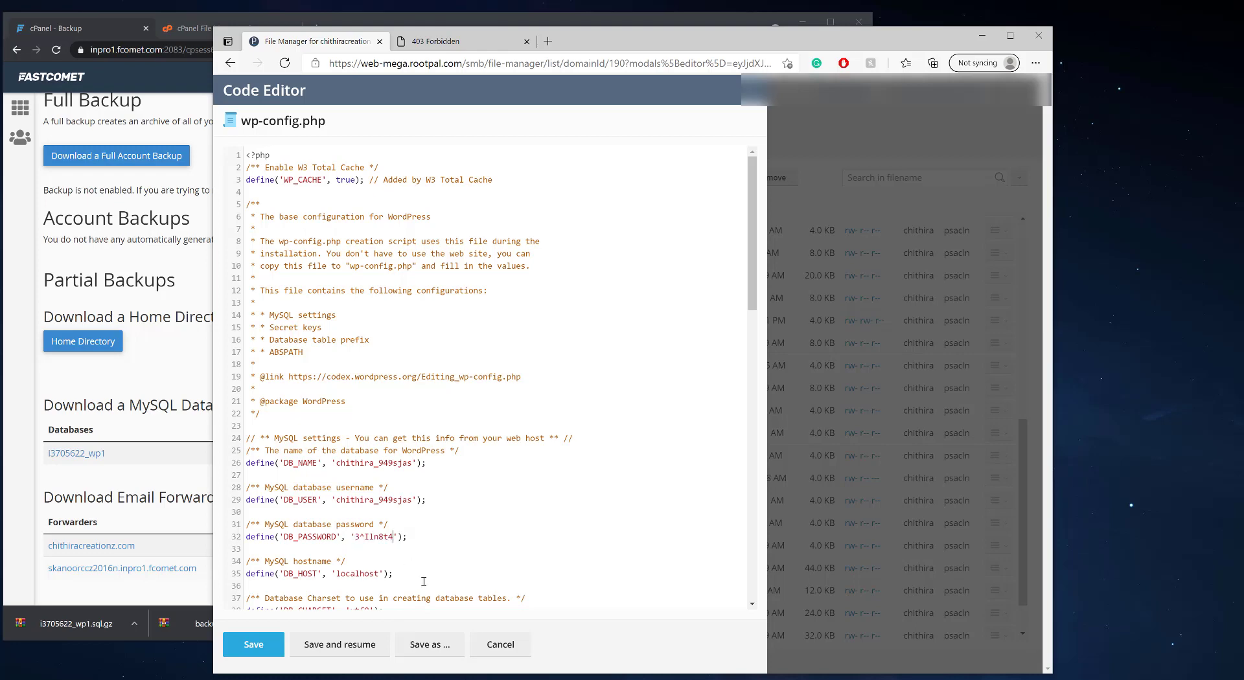
pyautogui.click(254, 647)
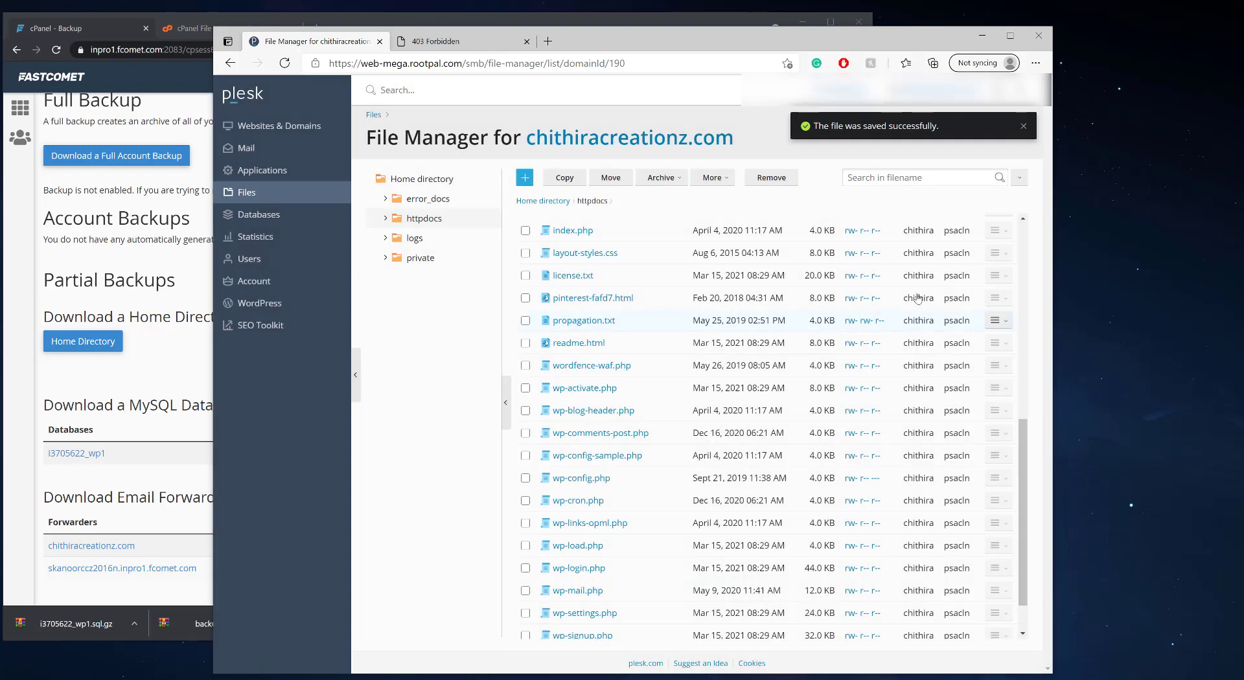
pyautogui.click(1023, 126)
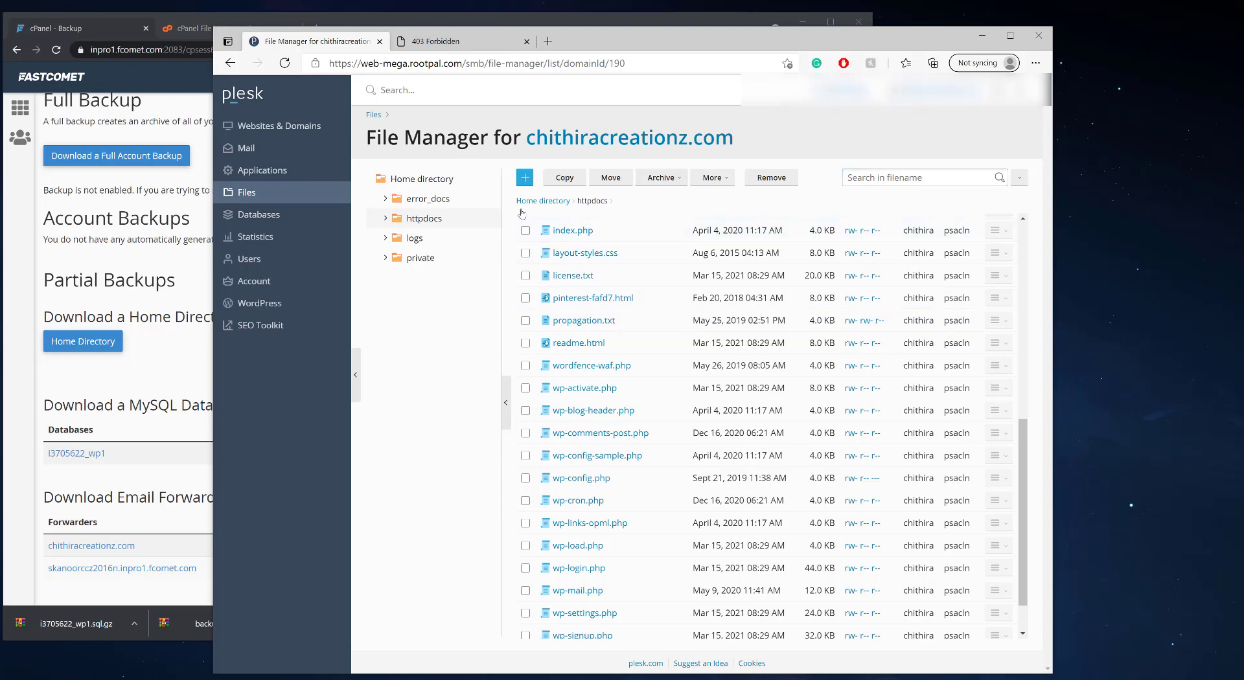
# Open the Plesk preview of chithiracreationz.com in a new tab and reload the live site to check how both load.
pyautogui.moveTo(245, 126); pyautogui.dragTo(570, 324)
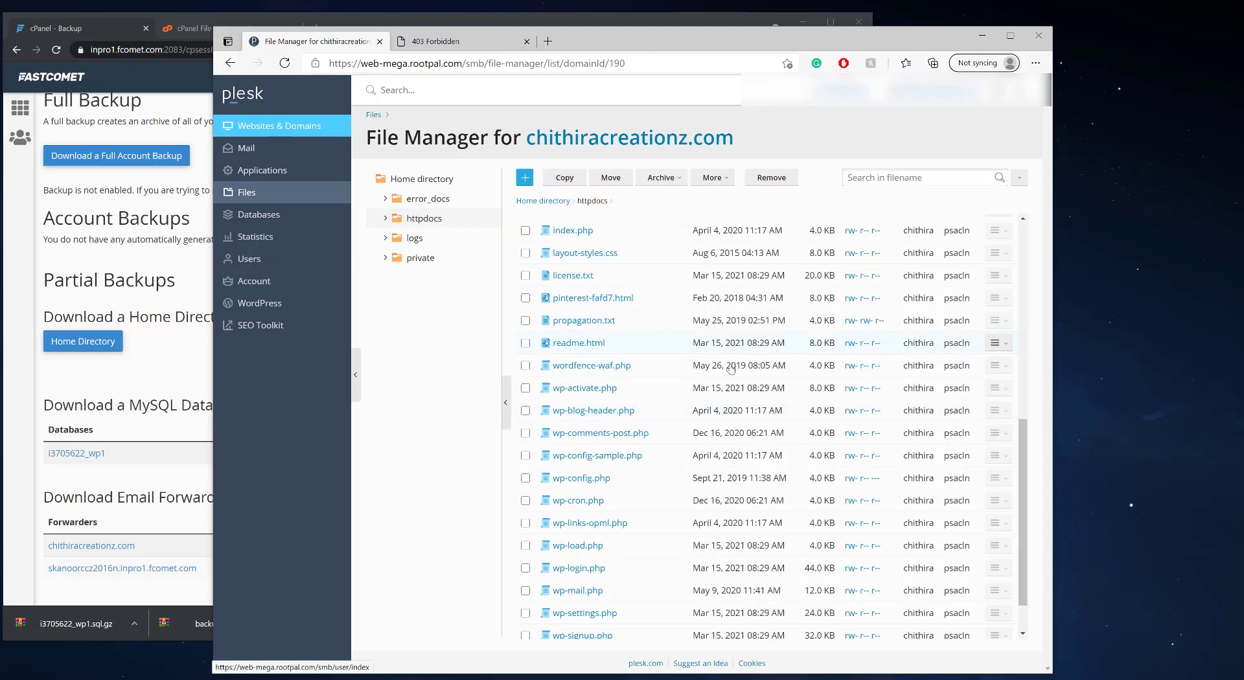
pyautogui.scroll(7, 604, 349)
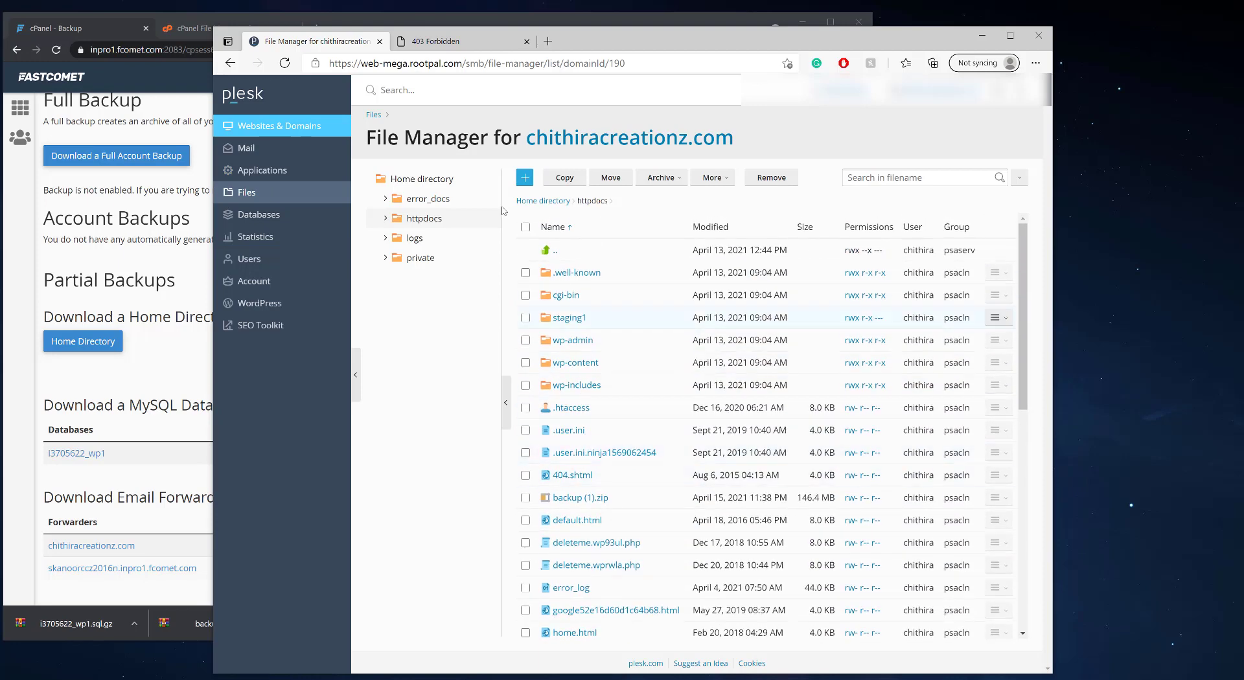
pyautogui.click(233, 128)
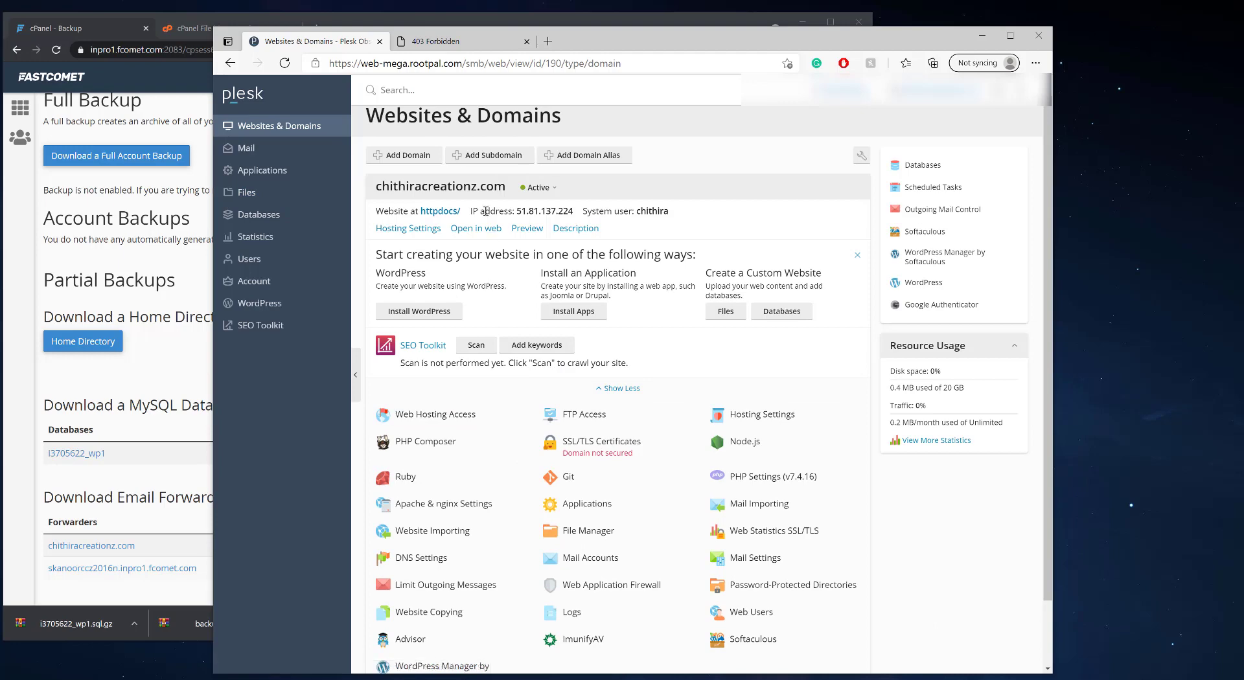
pyautogui.rightClick(521, 229)
pyautogui.click(551, 239)
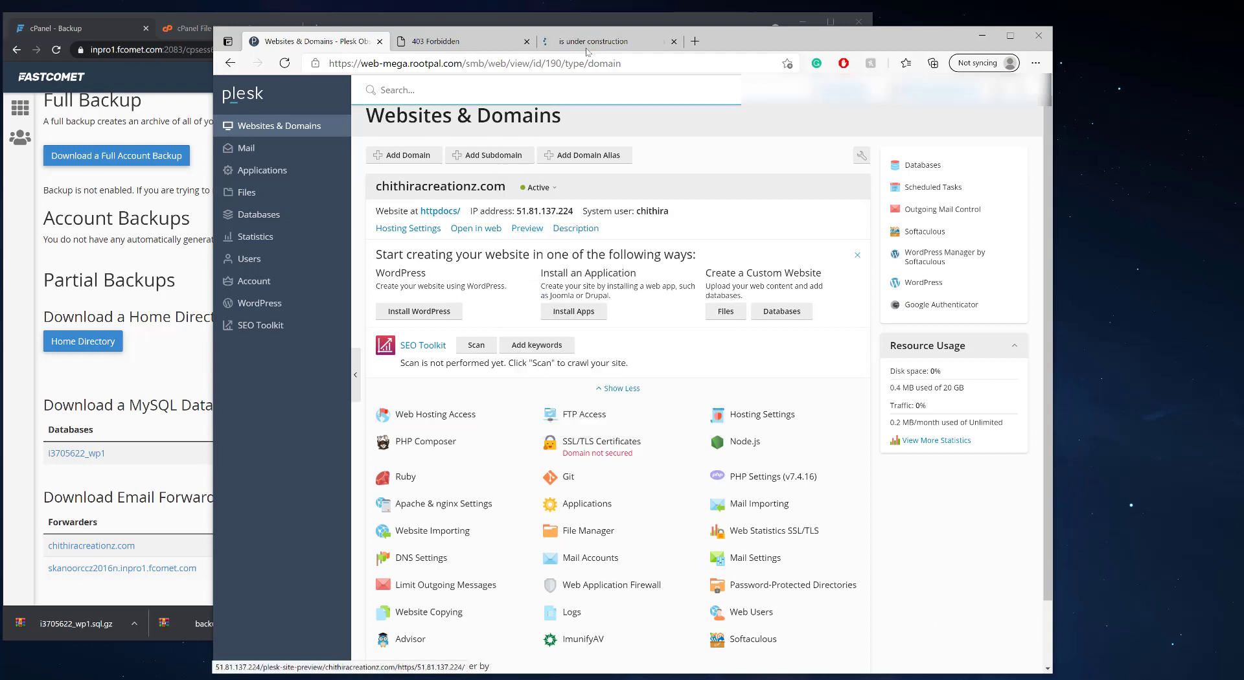
pyautogui.click(594, 42)
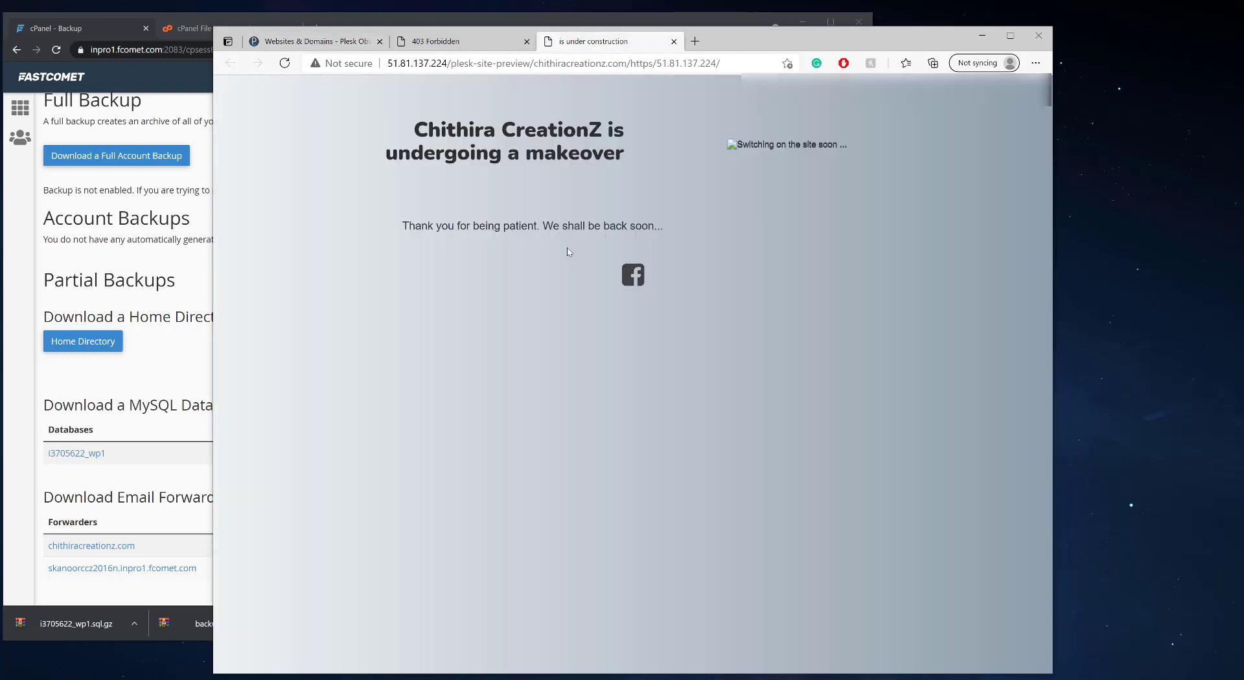
pyautogui.click(425, 41)
pyautogui.click(285, 64)
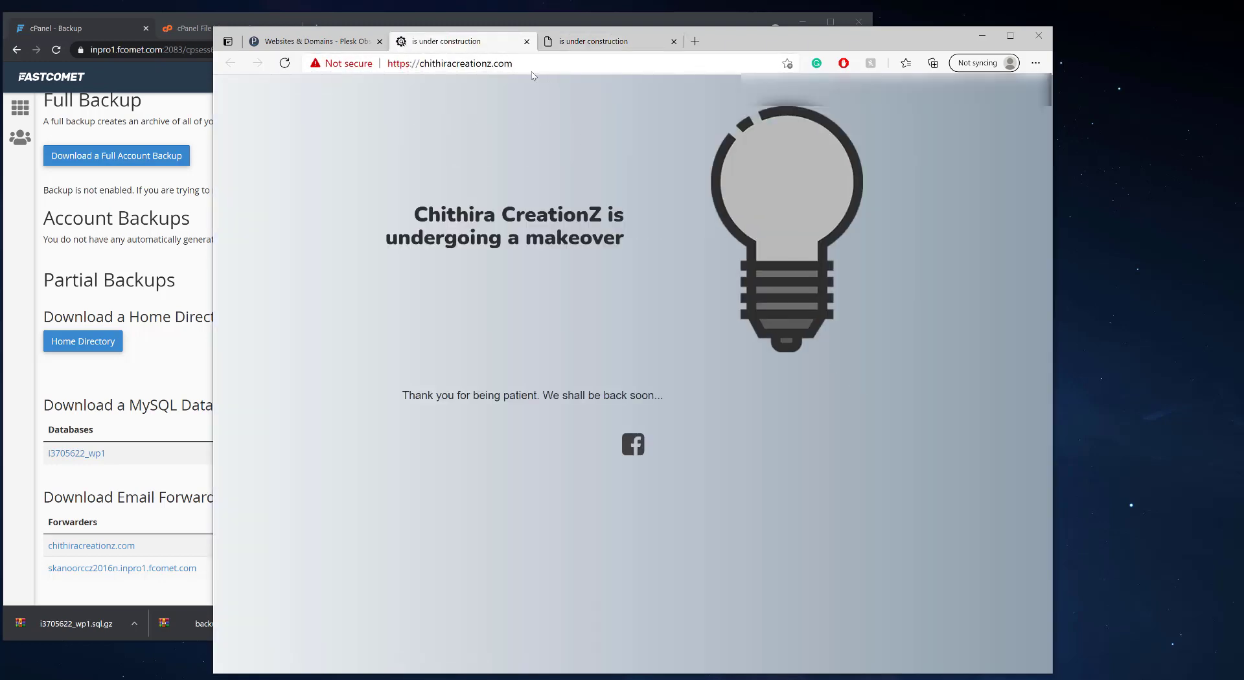
# Return to the domain's httpdocs folder in Plesk and open the .htaccess file in the Code Editor.
pyautogui.click(329, 42)
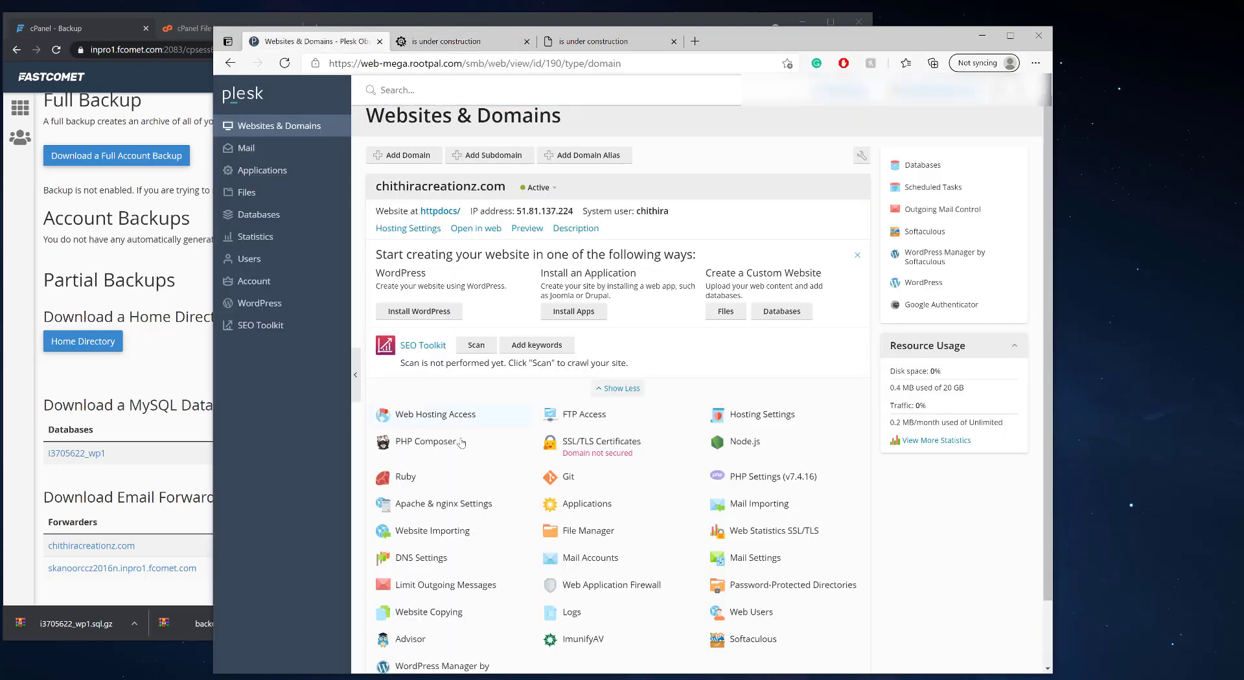
pyautogui.click(580, 533)
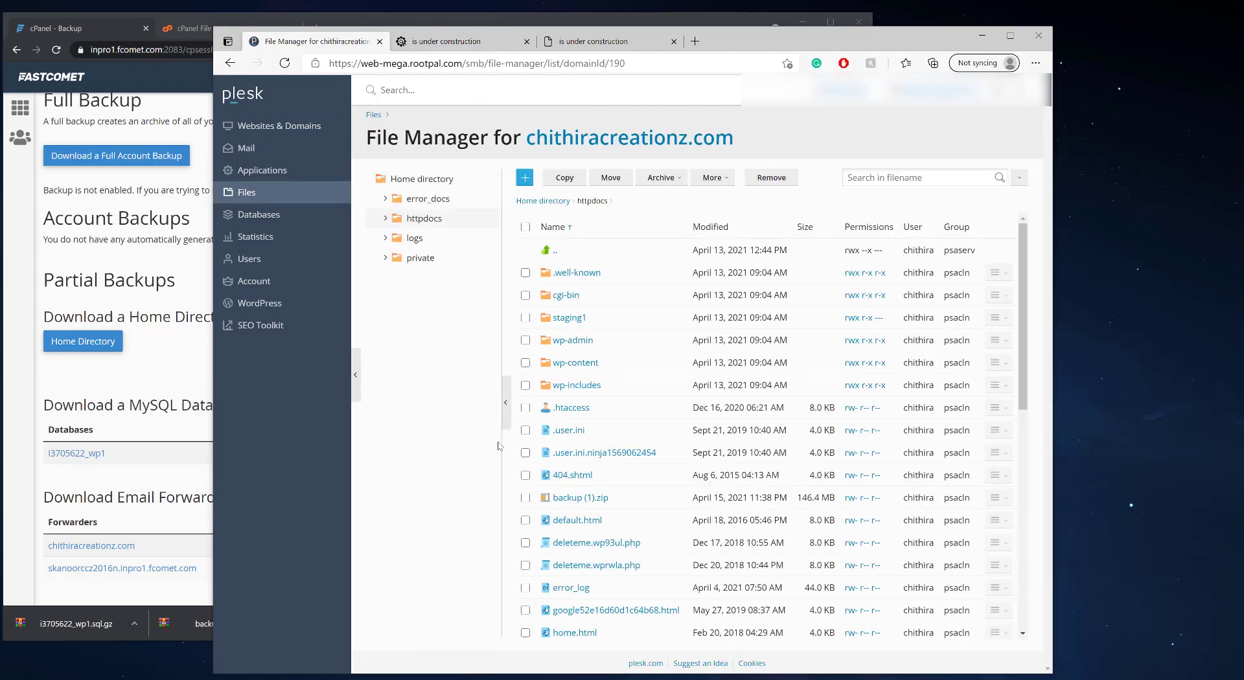
pyautogui.click(622, 143)
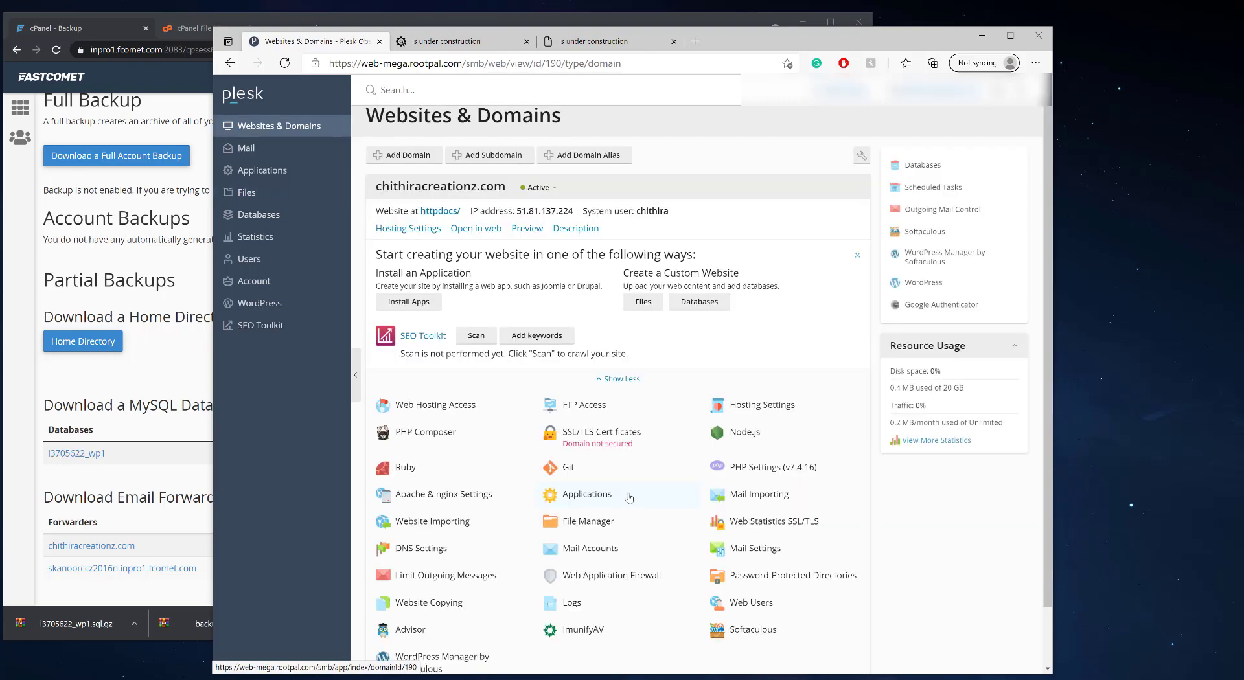
pyautogui.scroll(-1, 628, 497)
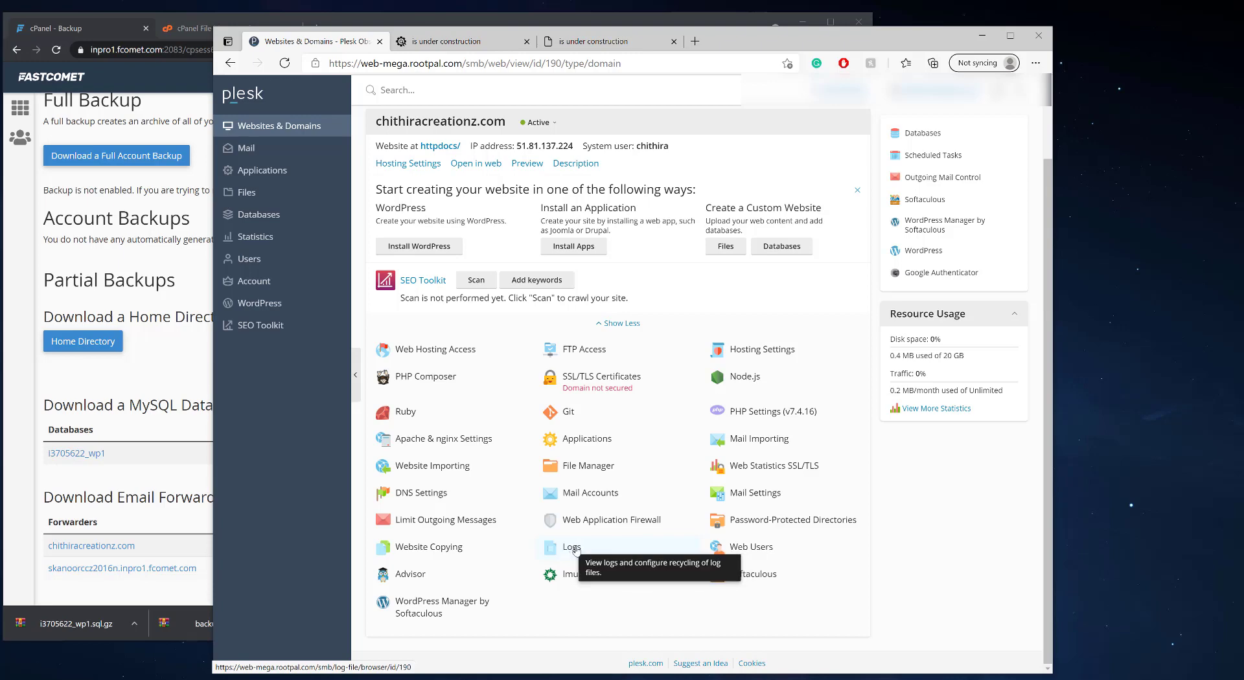
pyautogui.click(579, 465)
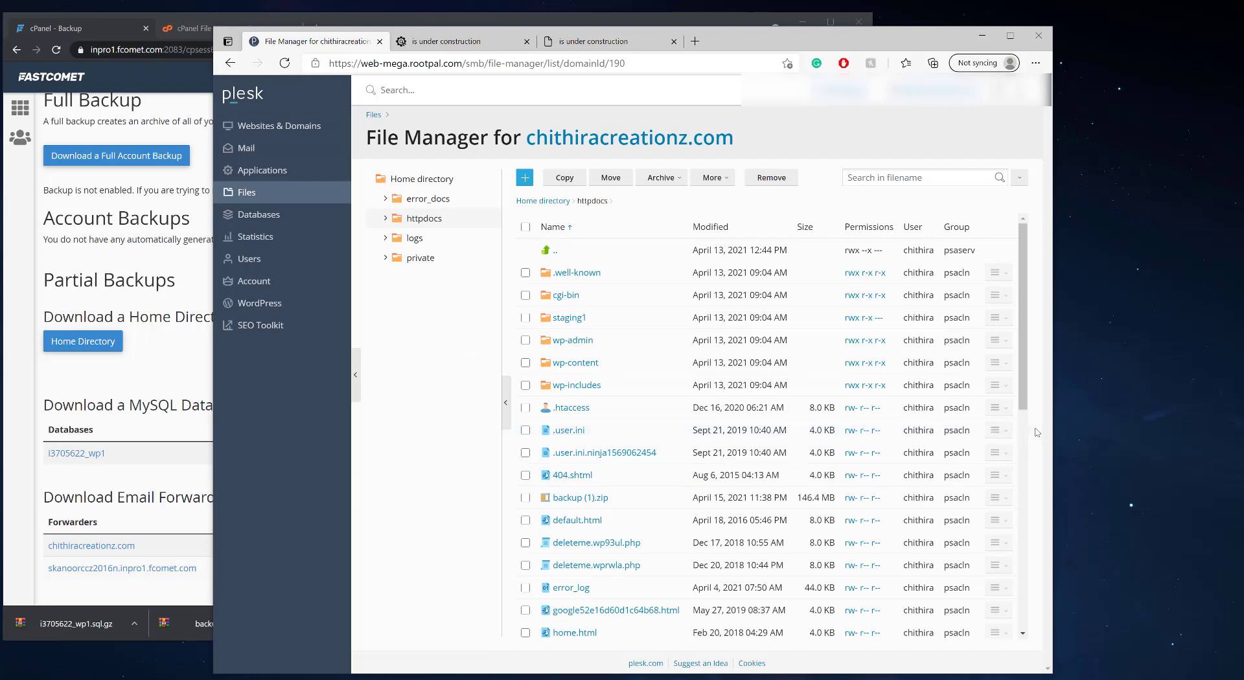
pyautogui.click(998, 430)
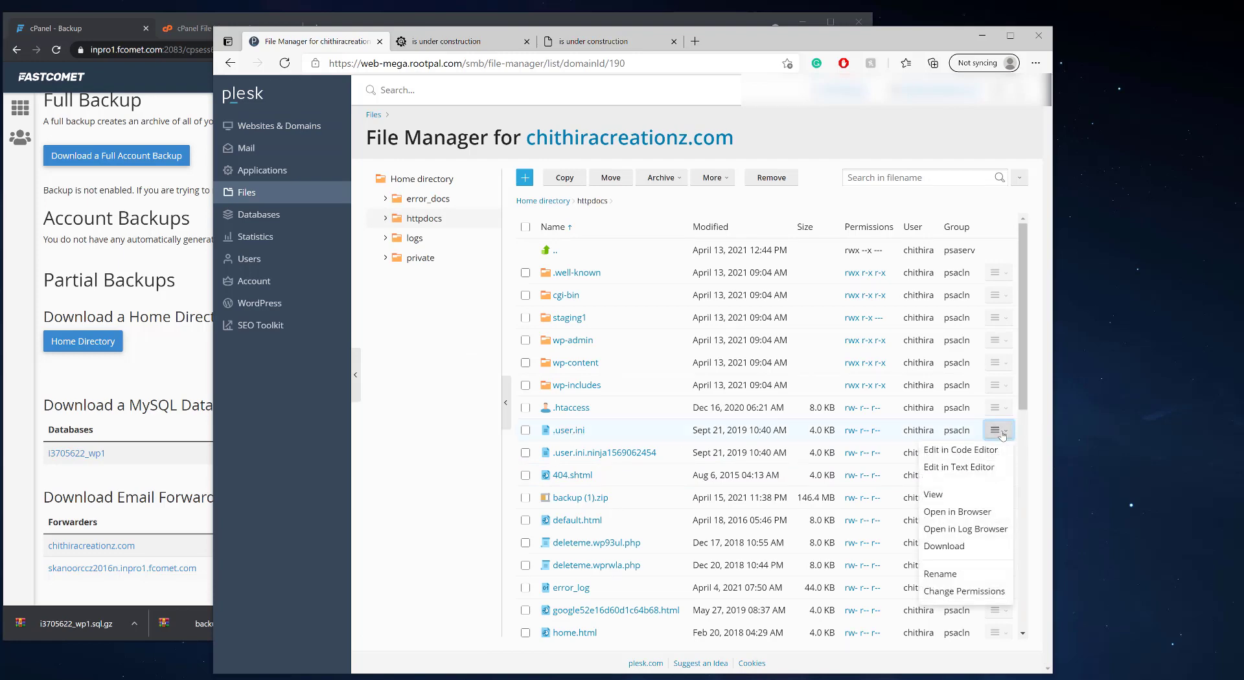
pyautogui.click(526, 430)
pyautogui.click(995, 407)
pyautogui.click(994, 407)
pyautogui.click(956, 427)
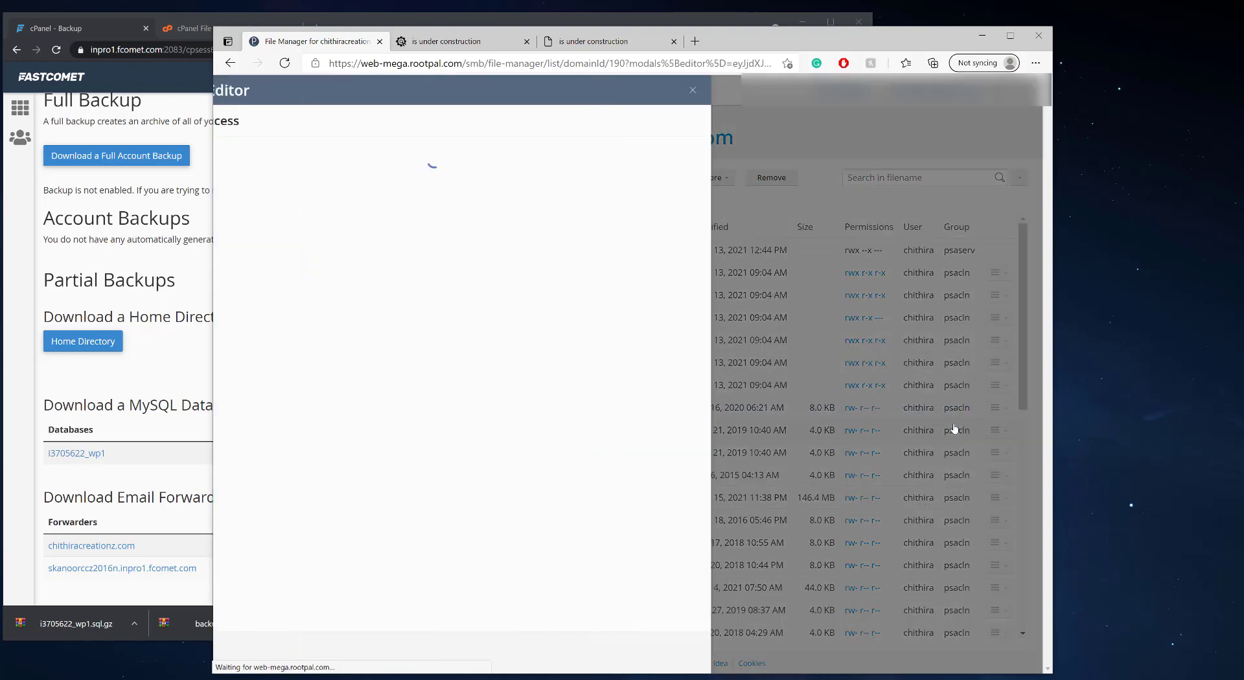
# Examine the caching, Wordfence and rewrite rules throughout the .htaccess file.
pyautogui.moveTo(748, 194); pyautogui.dragTo(711, 534)
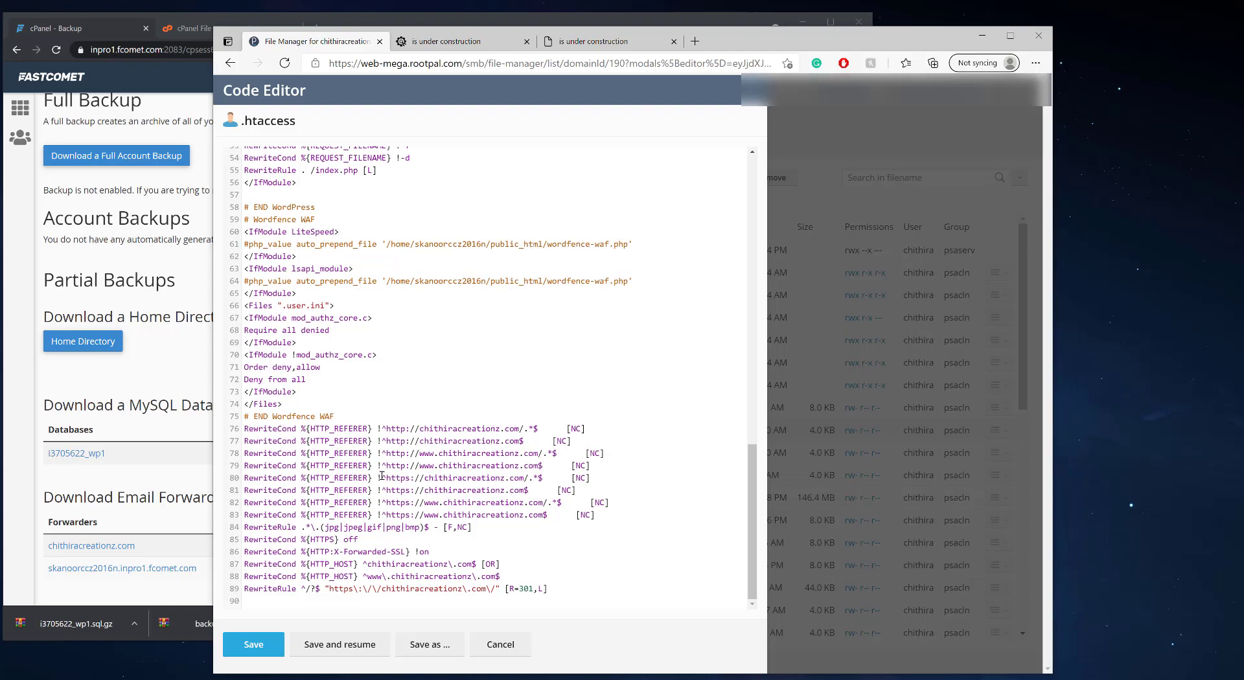
pyautogui.scroll(15, 345, 557)
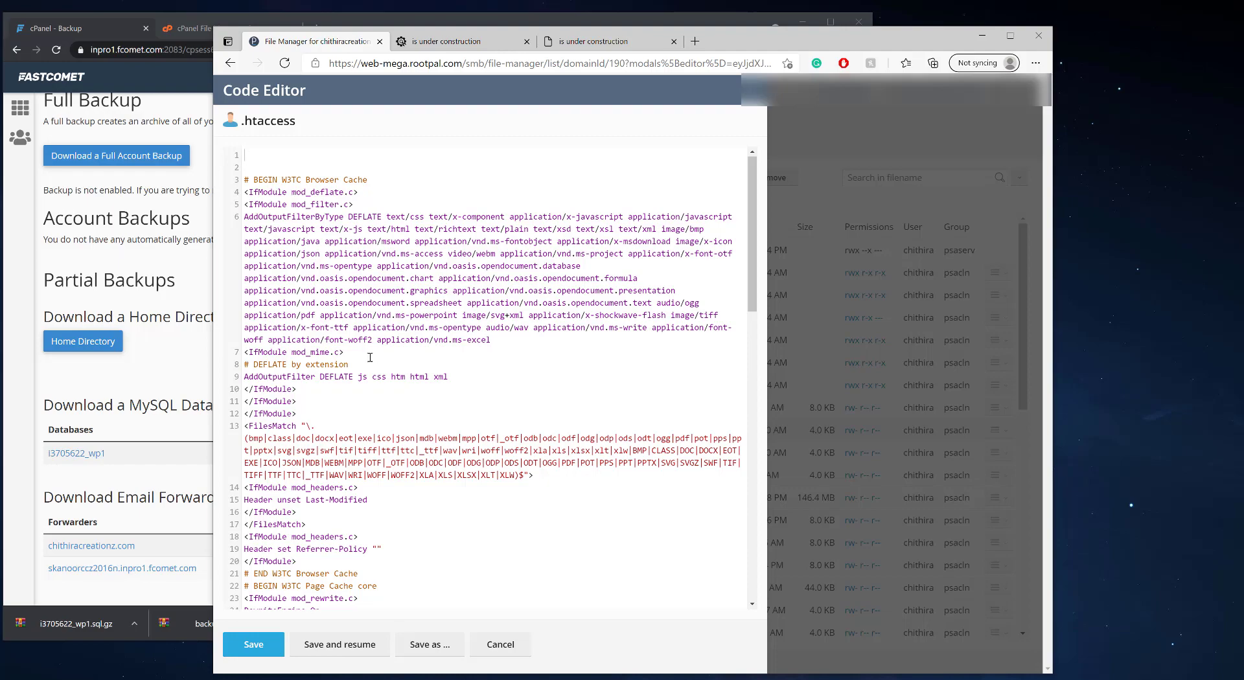
pyautogui.scroll(-10, 370, 358)
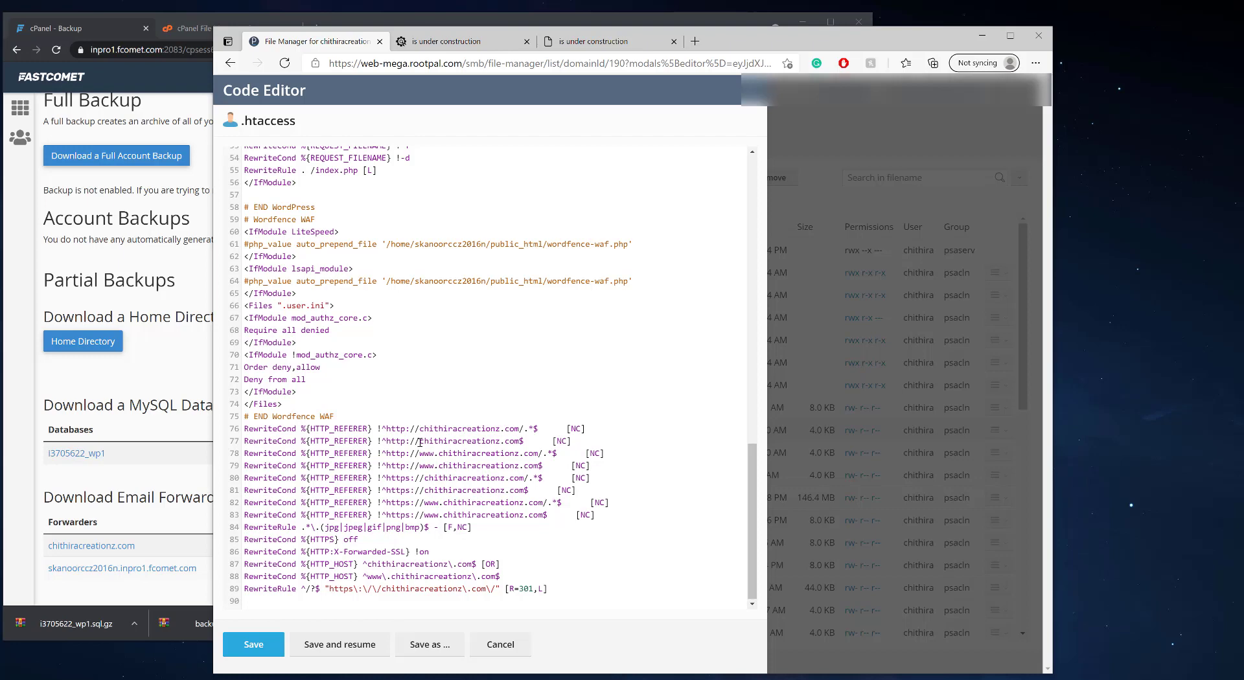
# Search the web in a new tab for "wordpress default .htaccess" and open the WordPress.org htaccess article.
pyautogui.click(694, 41)
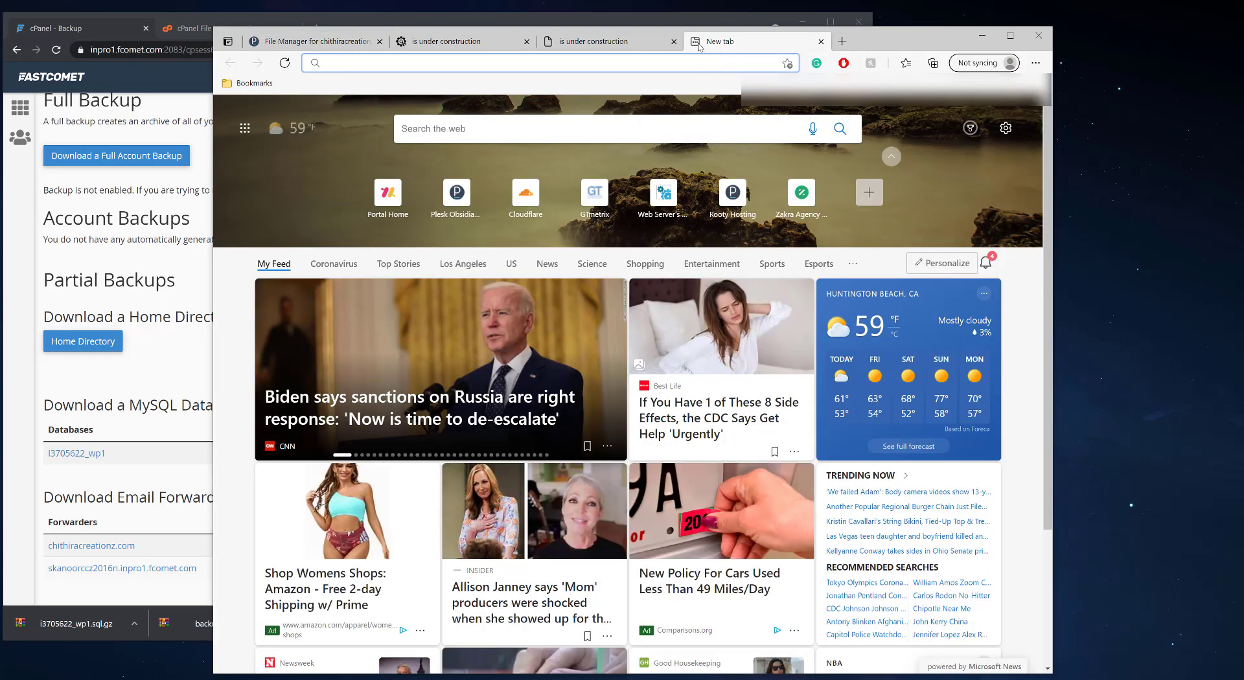
pyautogui.write('wordpress')
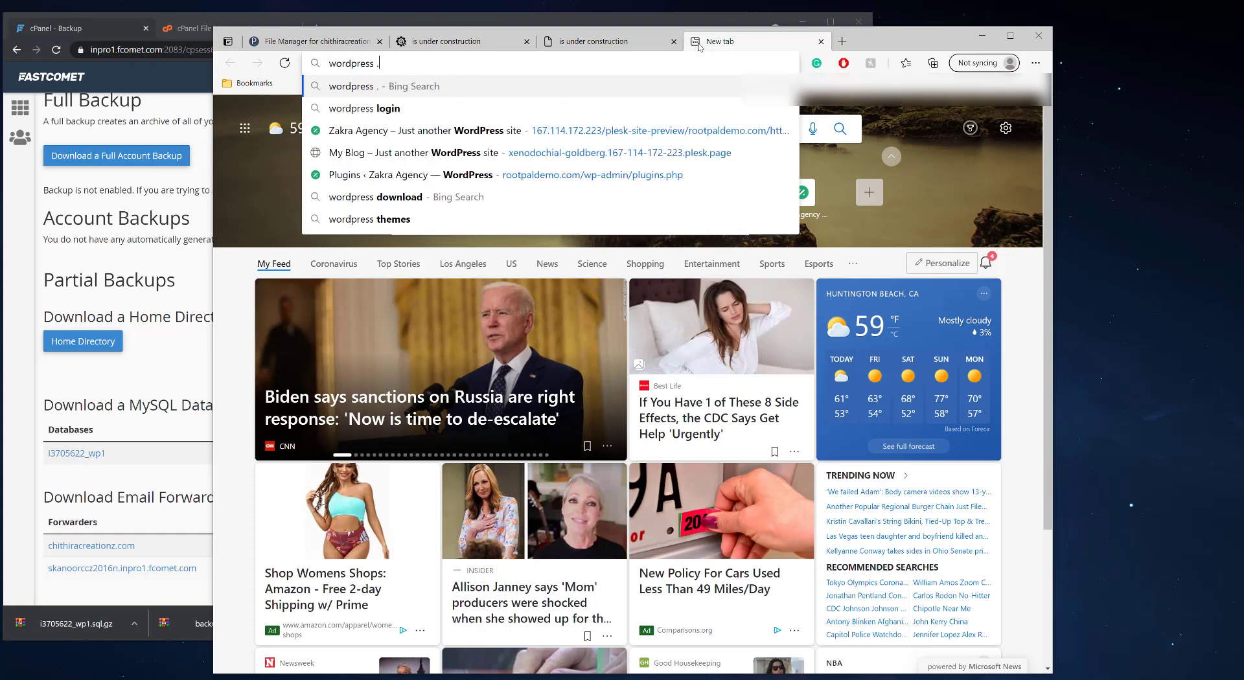
pyautogui.write(' default .hta')
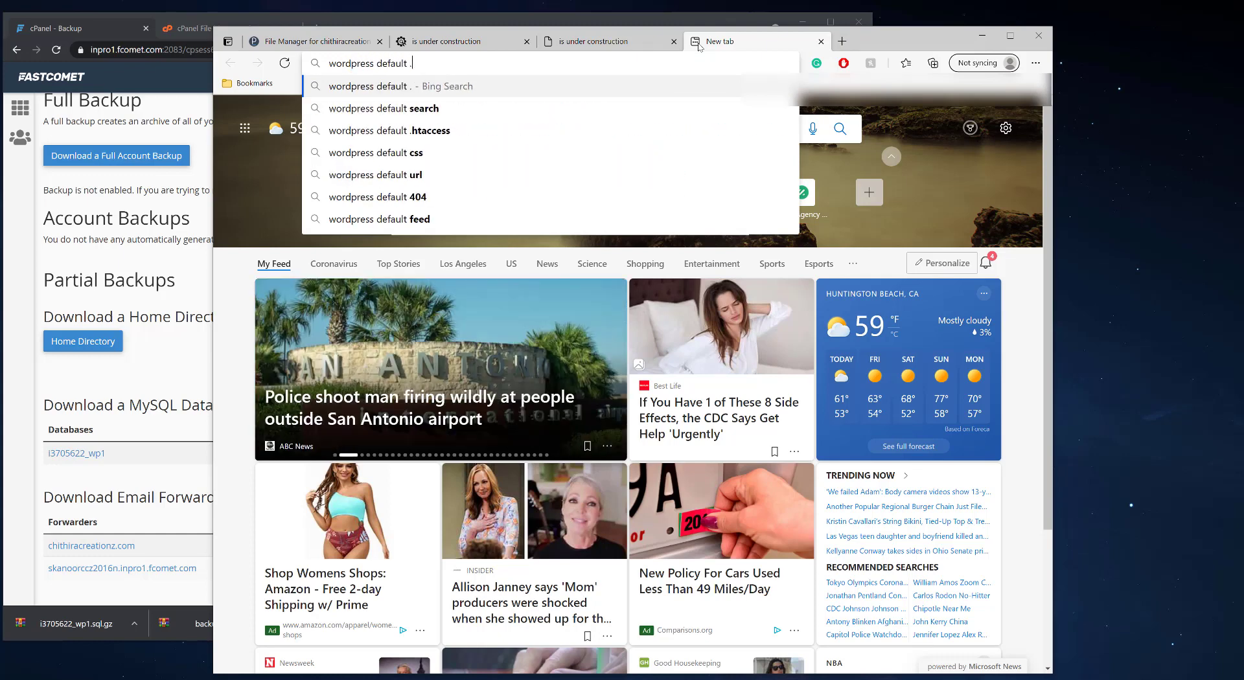
pyautogui.press('Down')
pyautogui.press('Return')
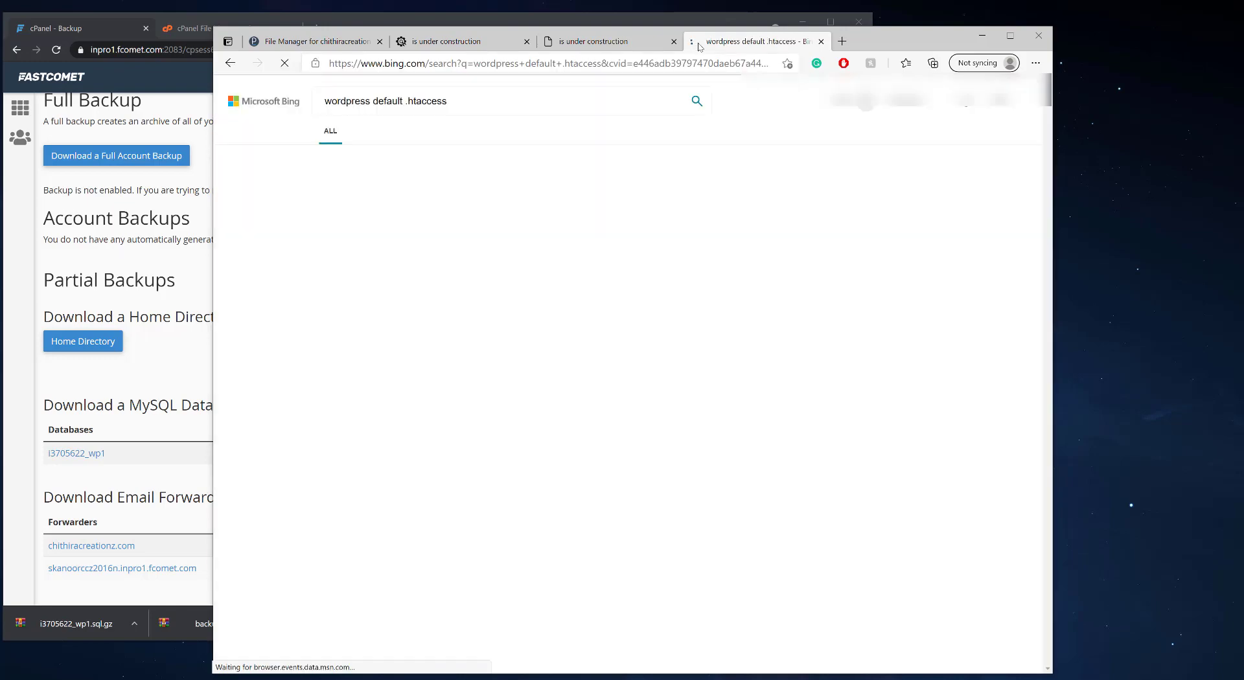
pyautogui.scroll(-5, 417, 350)
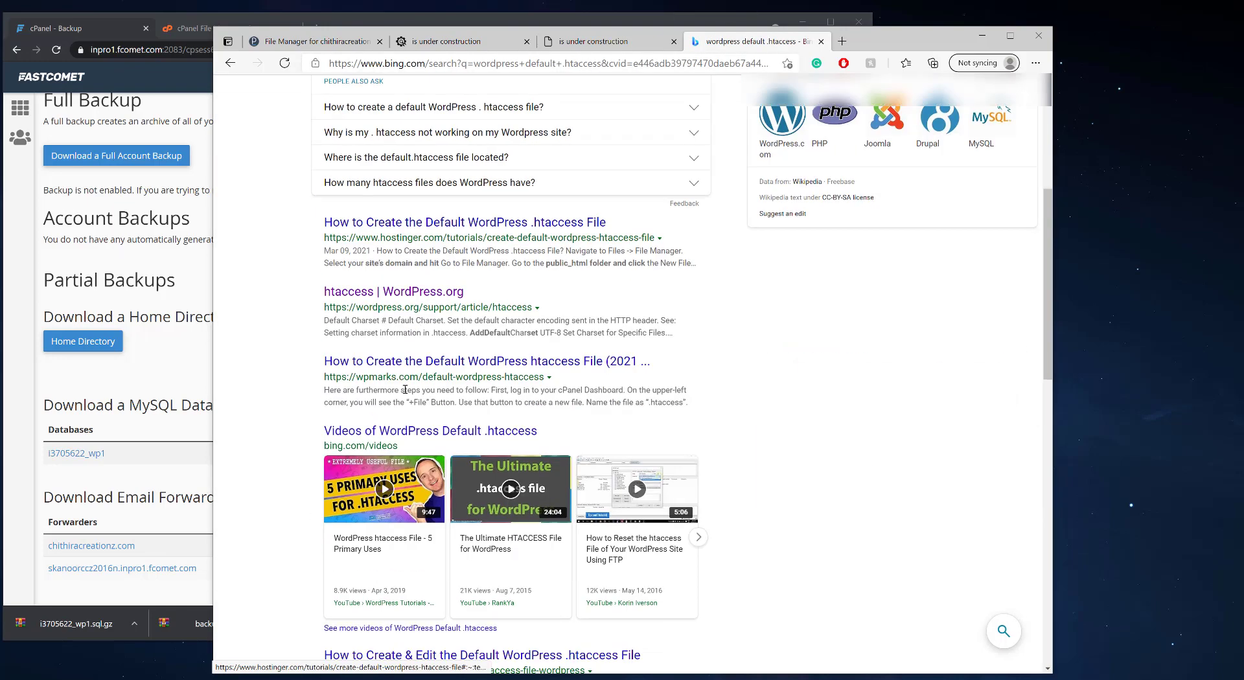
pyautogui.click(383, 261)
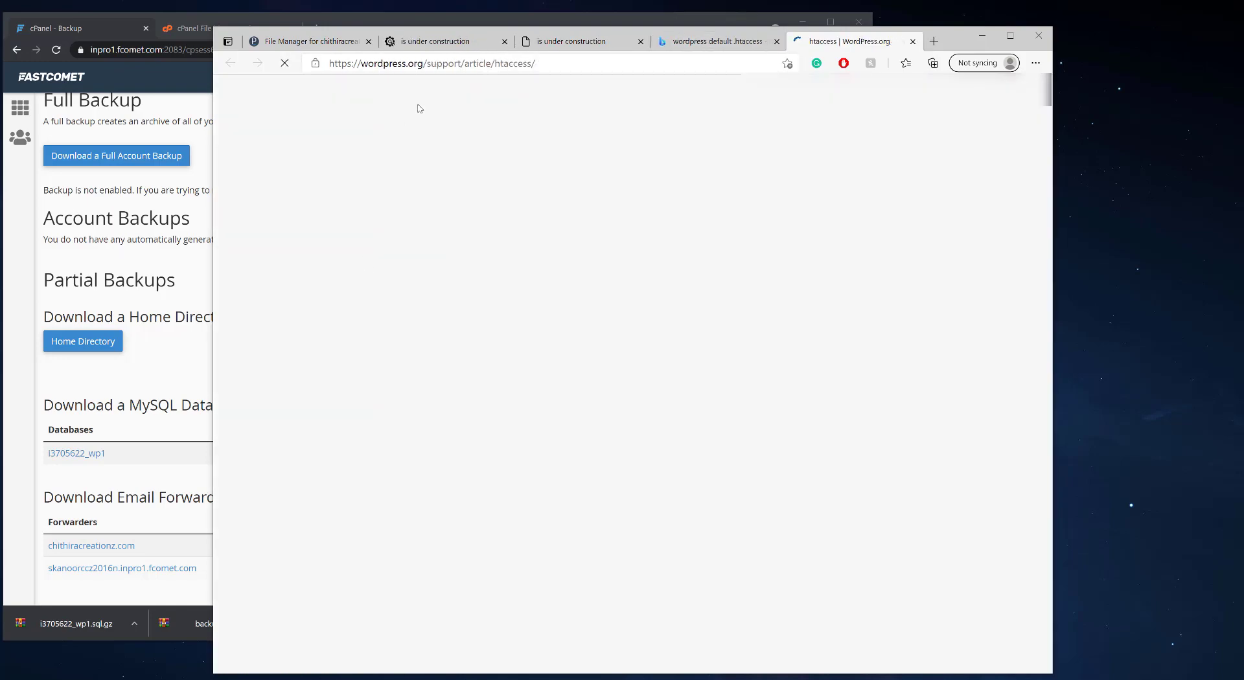
# Copy the whole Basic WP code block, from "# BEGIN WordPress" to "# END WordPress".
pyautogui.scroll(-4, 574, 487)
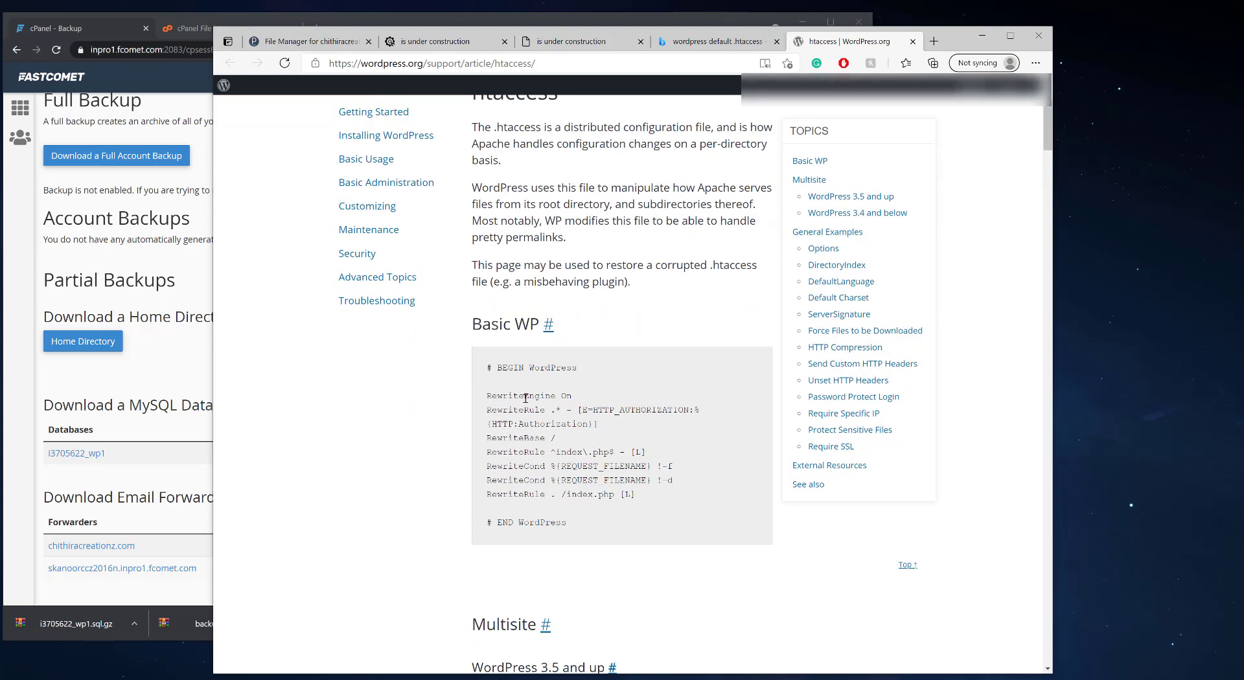
pyautogui.moveTo(569, 524); pyautogui.dragTo(477, 361)
pyautogui.hotkey('ctrl', 'c')
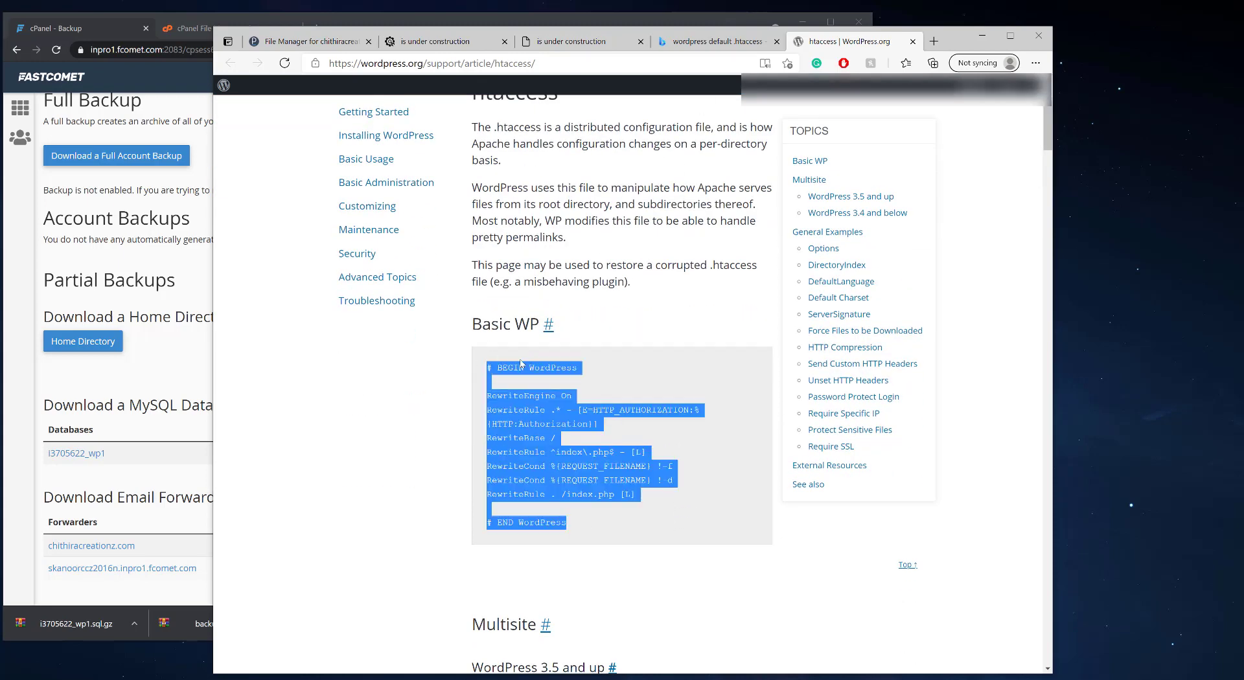
# Return to the .htaccess file in the Plesk Code Editor and replace its entire content with the copied Basic WP block.
pyautogui.click(567, 395)
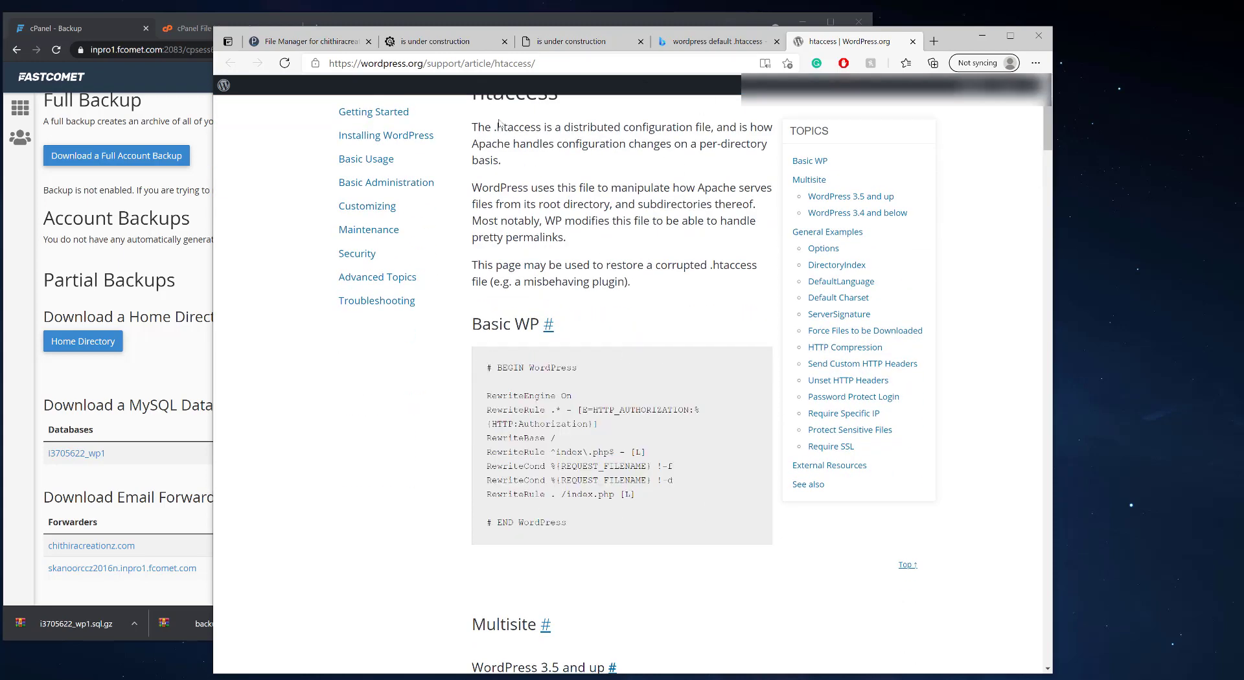
pyautogui.click(327, 47)
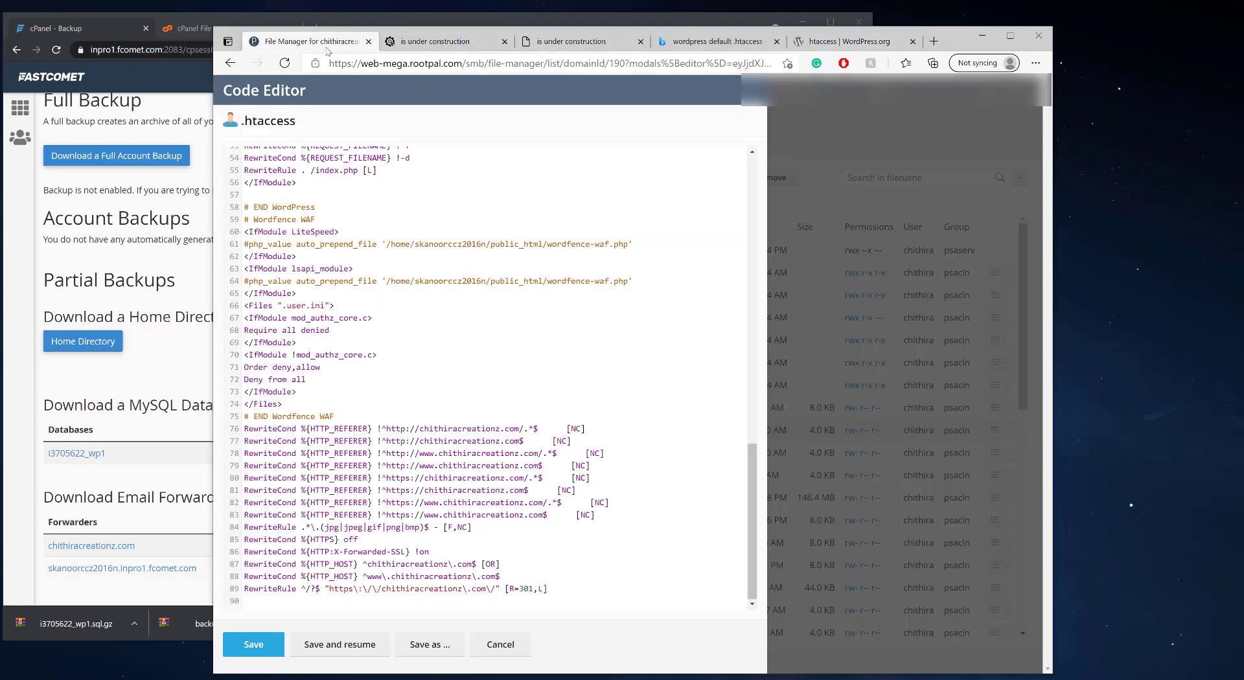
pyautogui.hotkey('ctrl', 'a')
pyautogui.hotkey('ctrl', 'v')
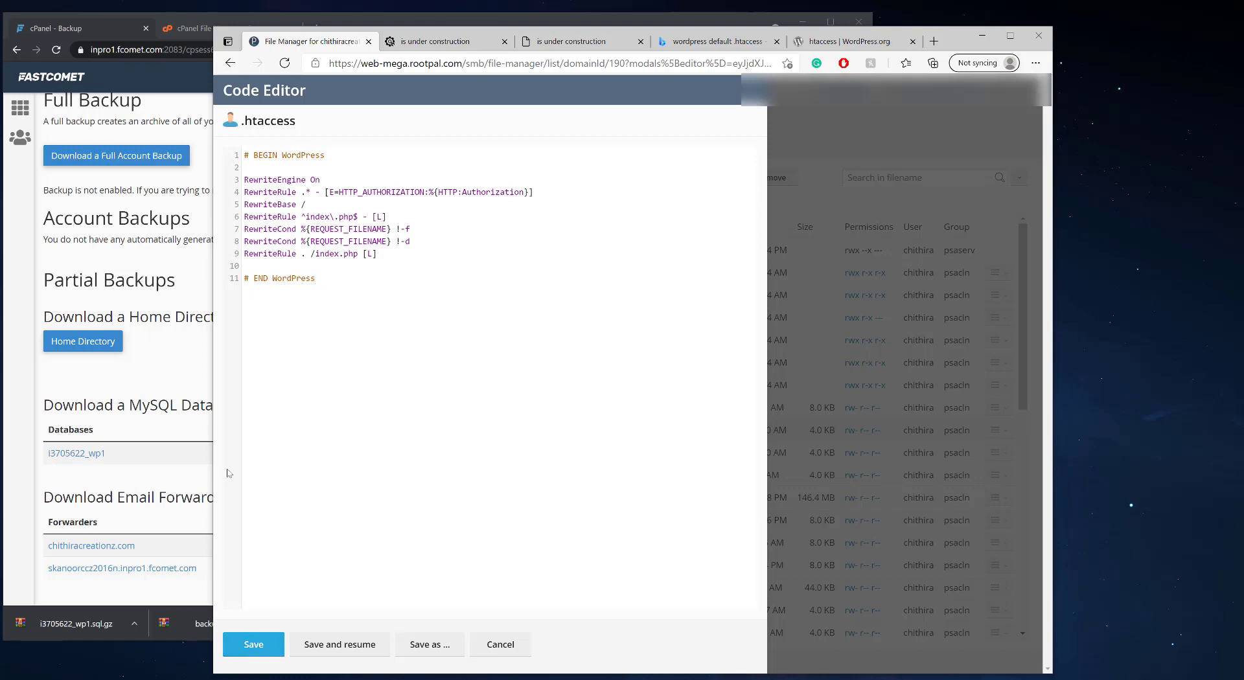
# Keep the .htaccess file open instead of discarding it, and undo the replacement of its content.
pyautogui.click(740, 92)
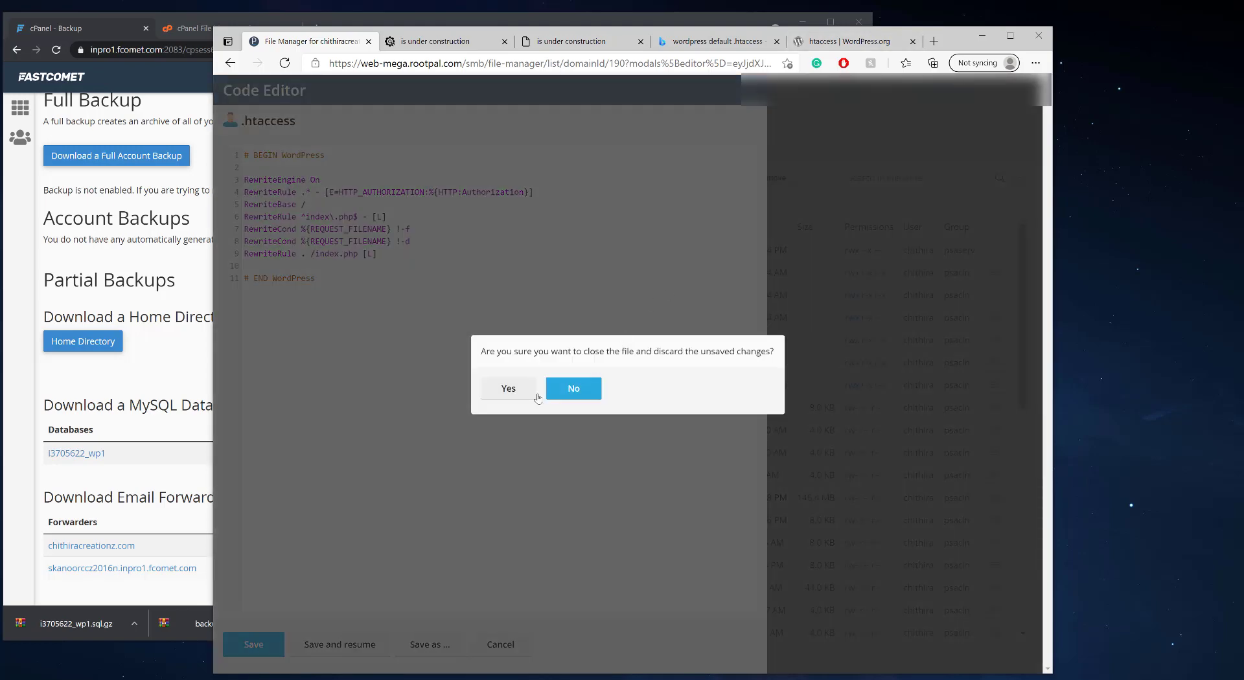
pyautogui.click(572, 389)
pyautogui.hotkey('ctrl', 'z')
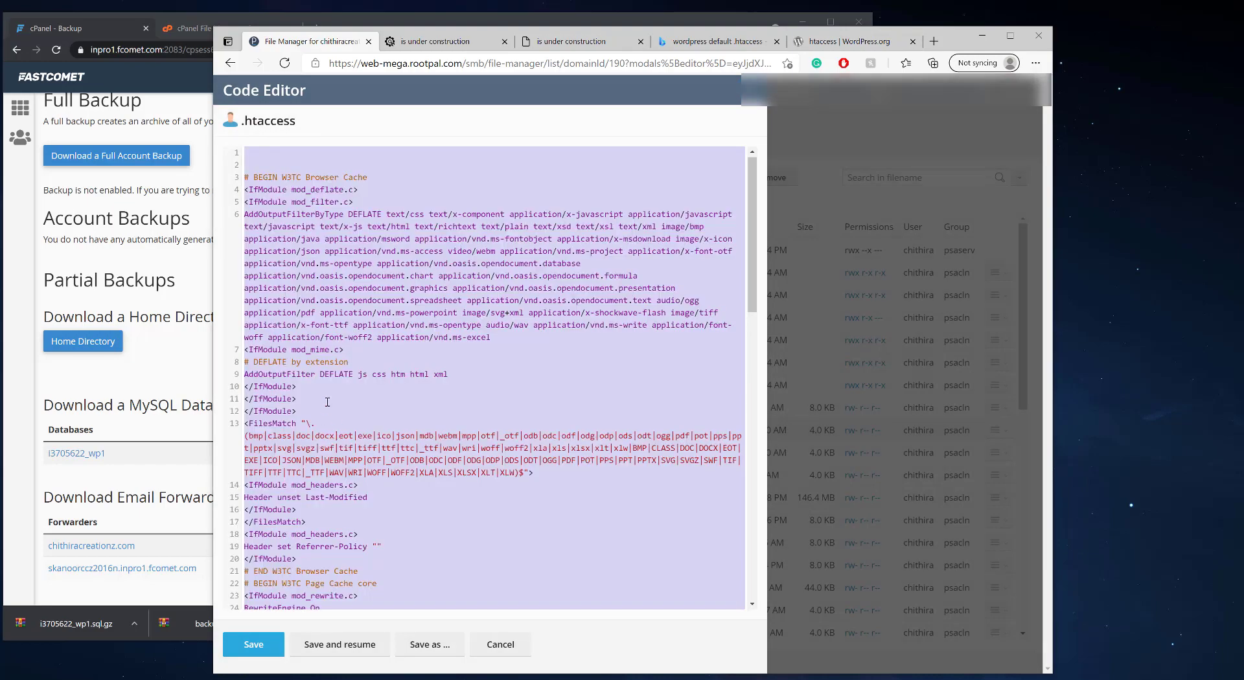
# Review the W3TC cache, WordPress, Wordfence and redirect rules in the .htaccess file, and close the editor without saving.
pyautogui.click(327, 402)
pyautogui.scroll(-7, 324, 447)
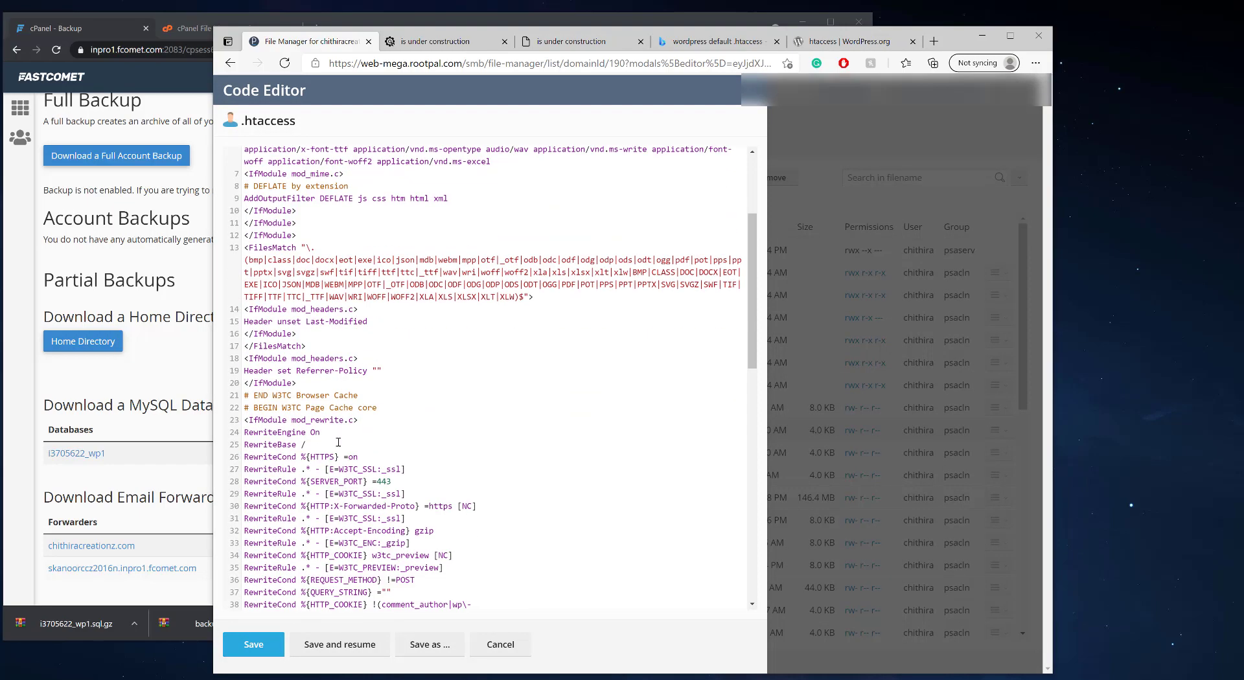
pyautogui.scroll(-2, 337, 444)
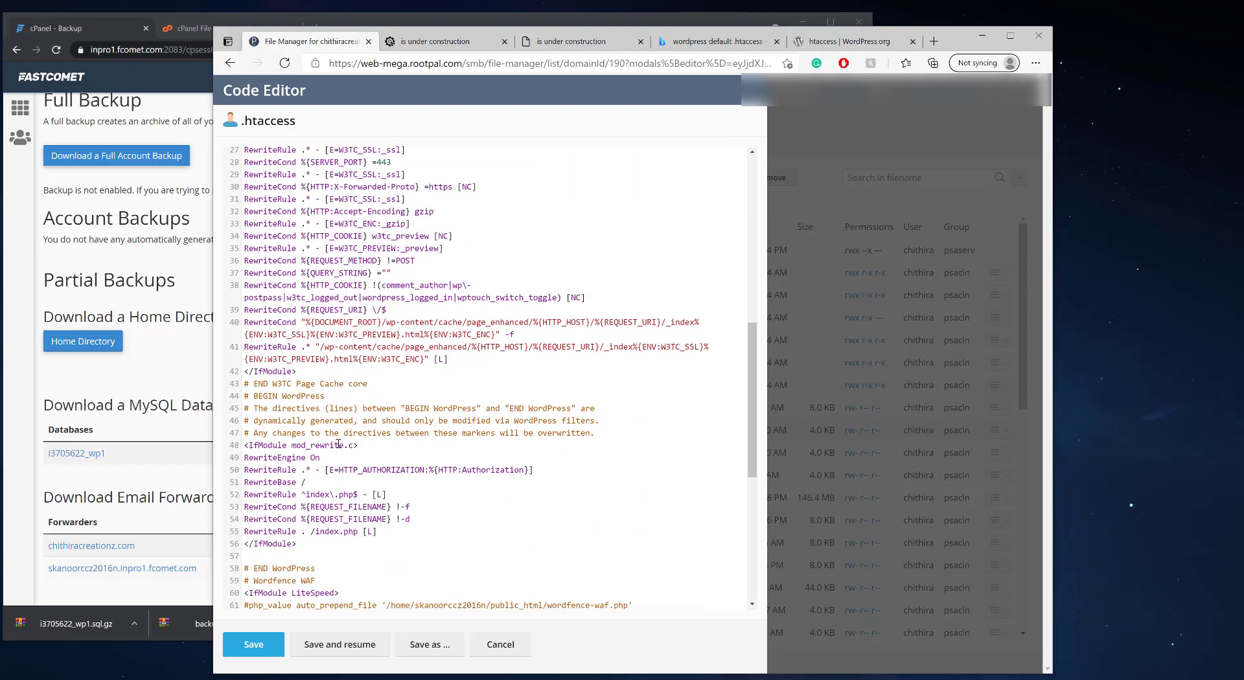
pyautogui.moveTo(501, 356); pyautogui.dragTo(324, 333)
pyautogui.click(530, 332)
pyautogui.scroll(-9, 530, 392)
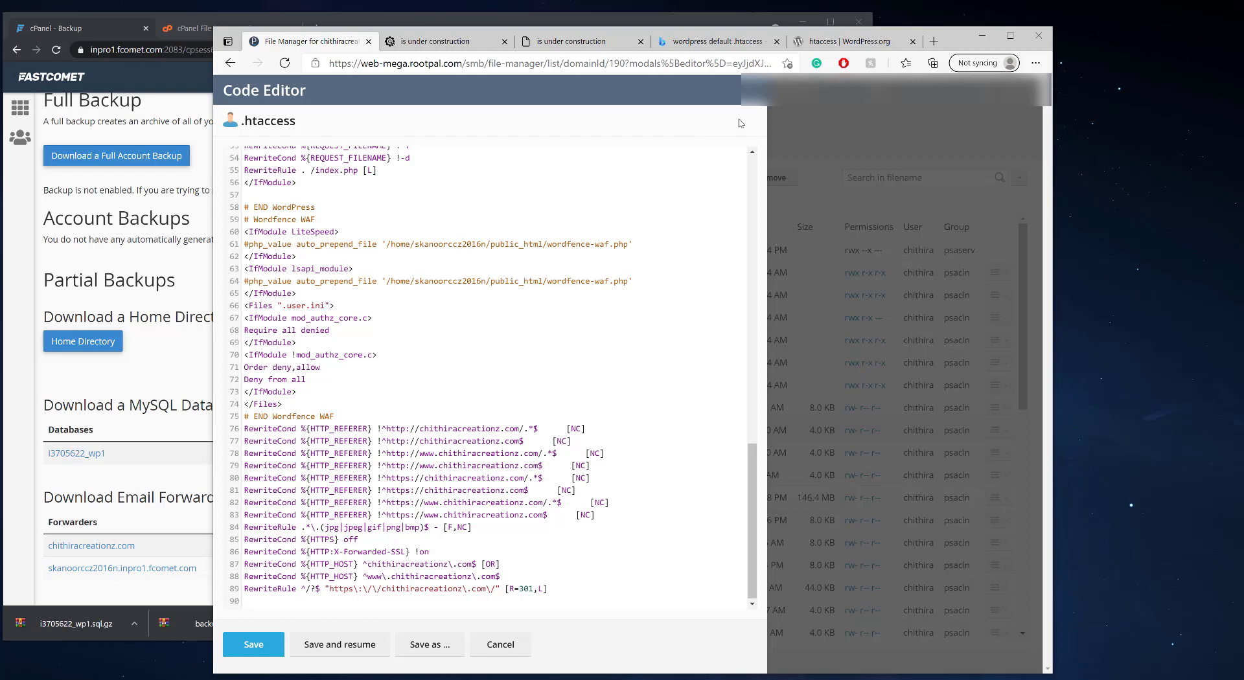
pyautogui.click(750, 95)
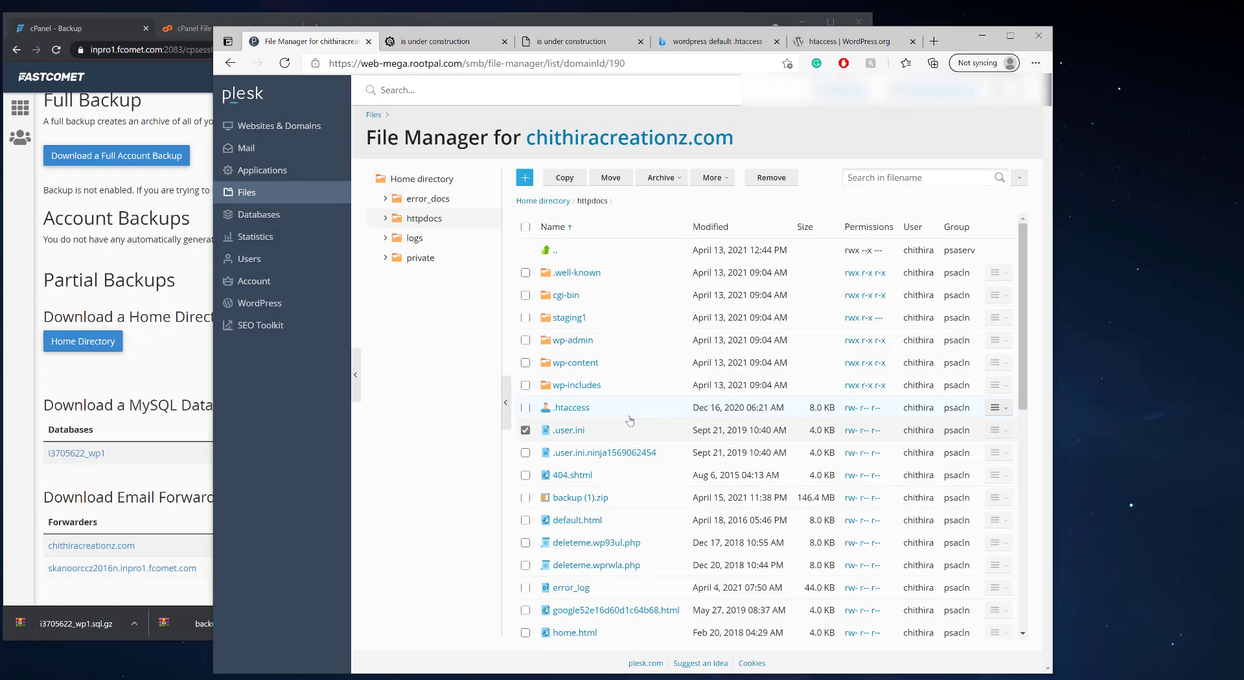
# Remove .user.ini and backup (1).zip from the httpdocs folder, confirming the deletion.
pyautogui.click(525, 497)
pyautogui.click(771, 178)
pyautogui.click(559, 391)
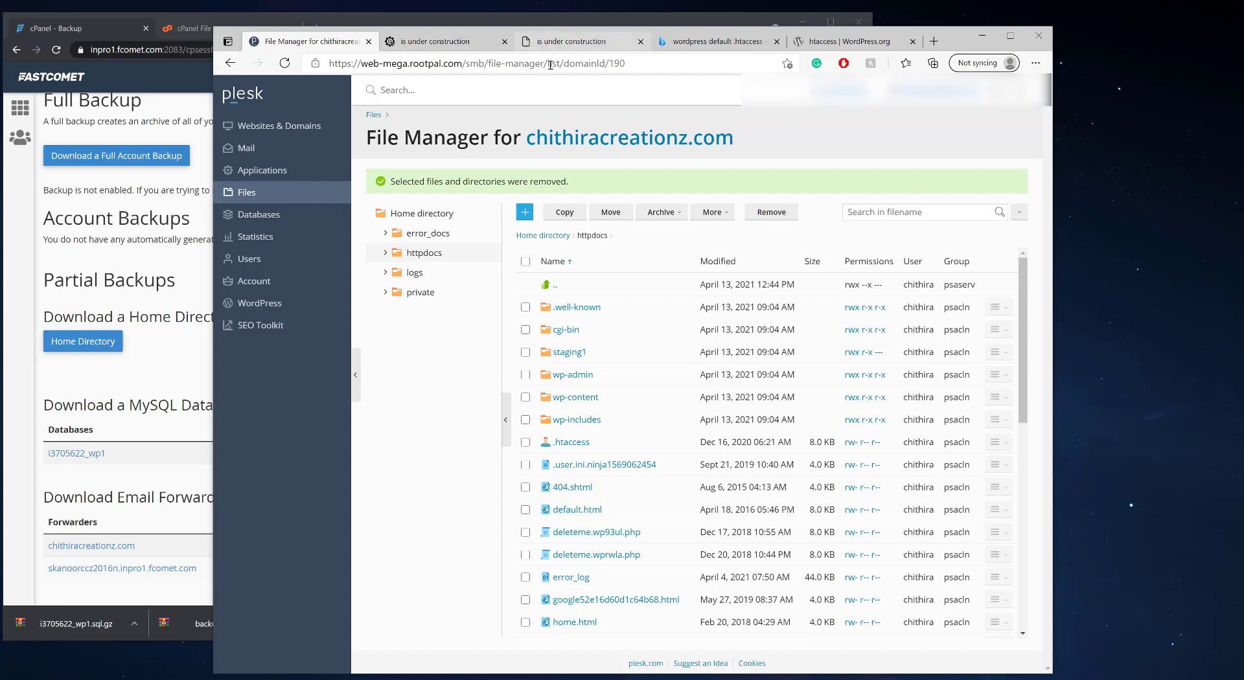
# Check the httpdocs files in File Manager from the domain overview, and go back to the chithiracreationz.com overview.
pyautogui.click(566, 136)
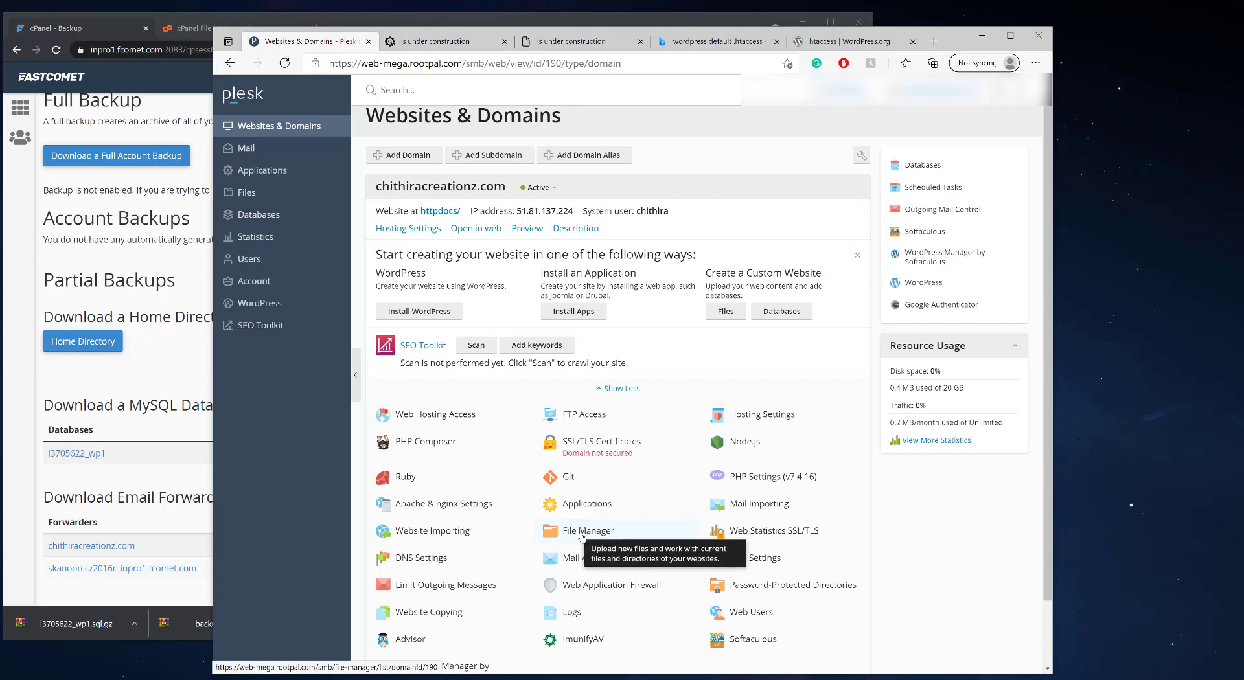
pyautogui.click(581, 533)
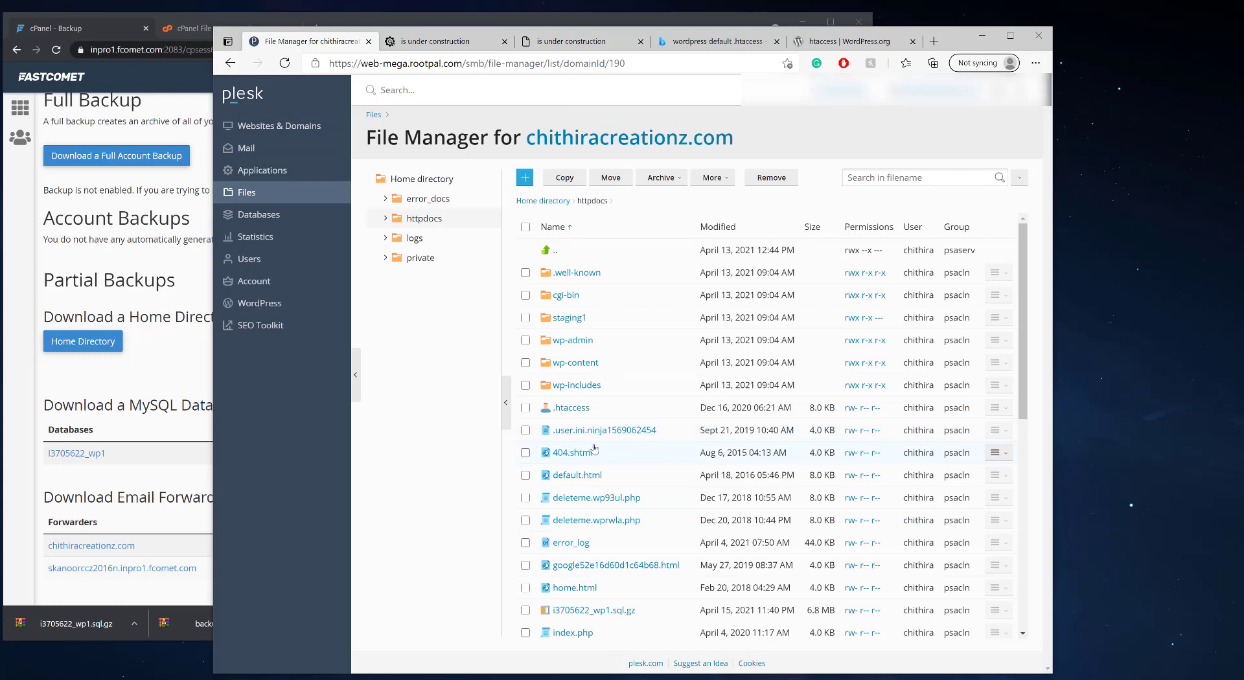
pyautogui.click(597, 138)
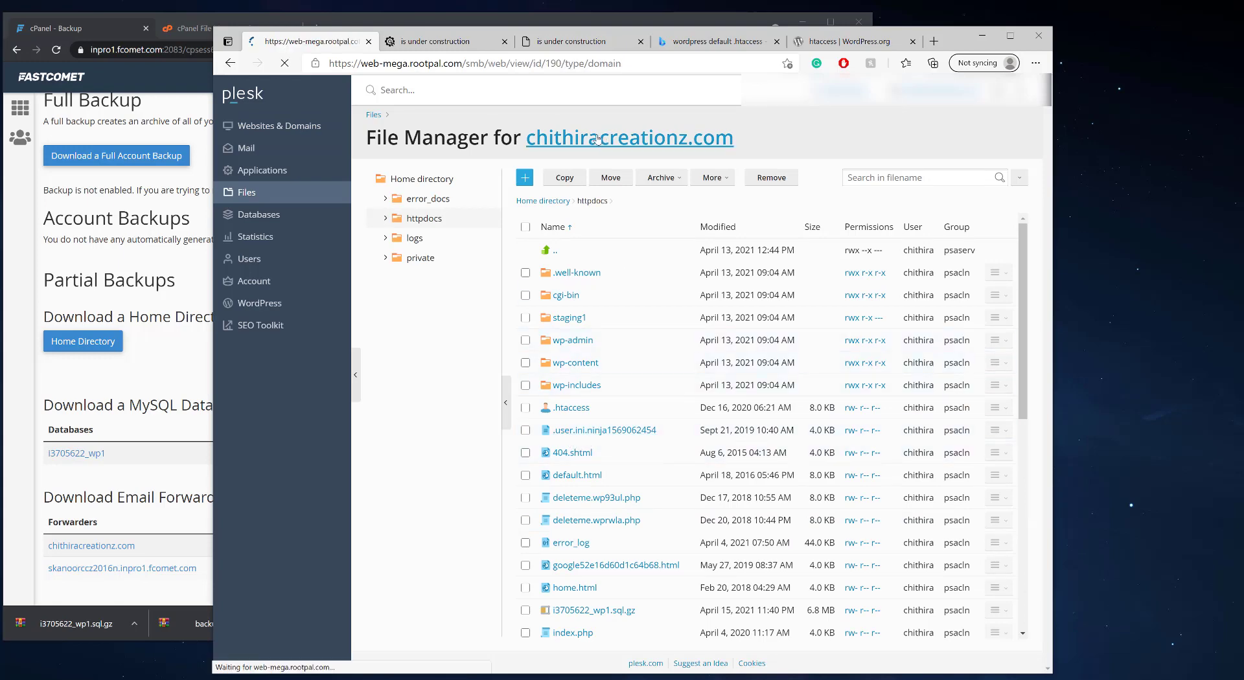